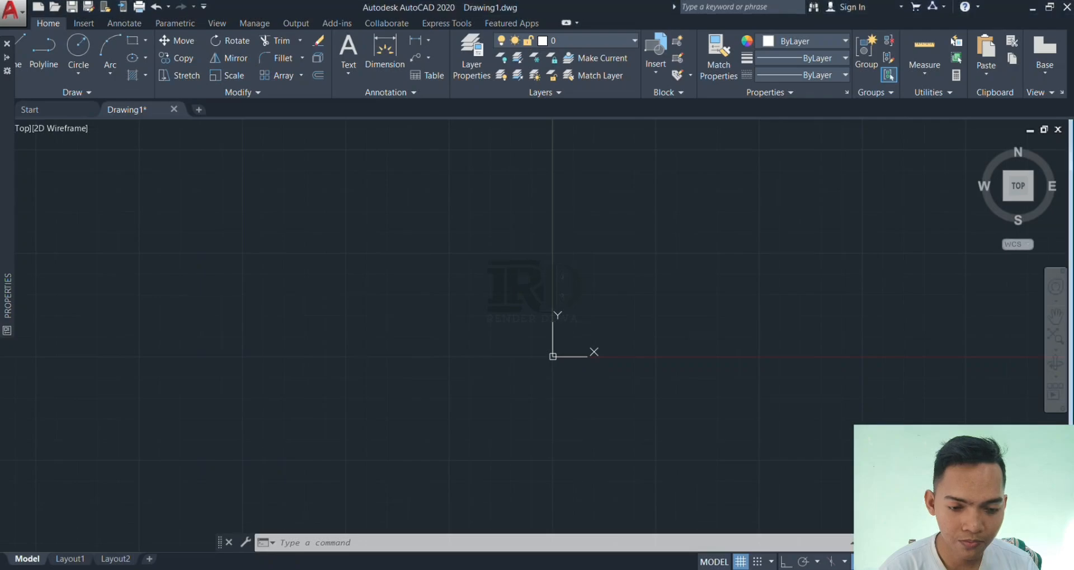
Set the drawing's insertion scale units to Centimeters
{"action": "middle_click_drag", "start_coordinate": [577, 269], "coordinate": [510, 259]}
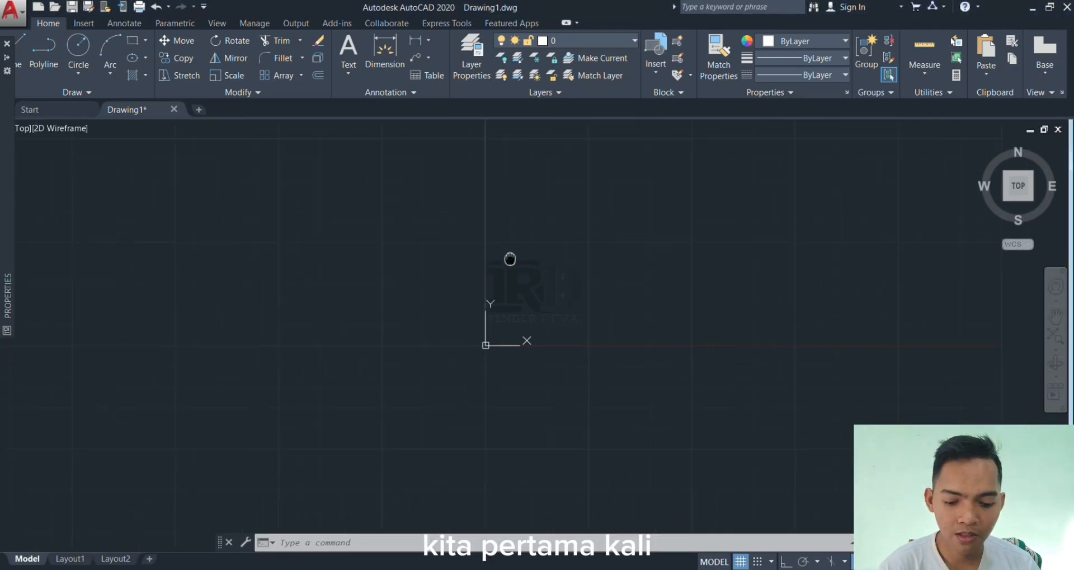
{"action": "scroll", "coordinate": [549, 258], "scroll_direction": "up", "scroll_amount": 2}
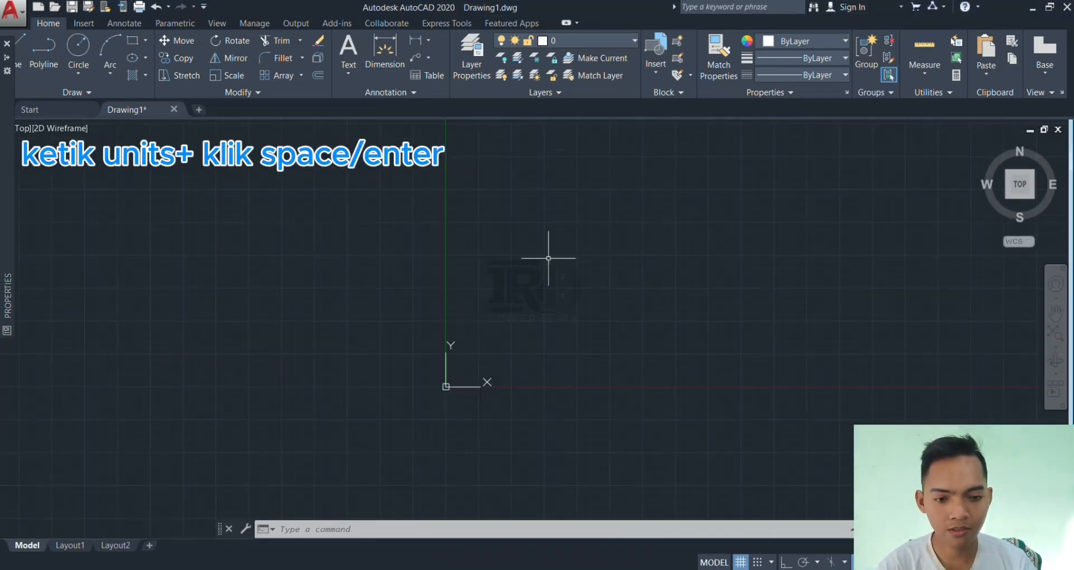
{"action": "type", "text": "unit"}
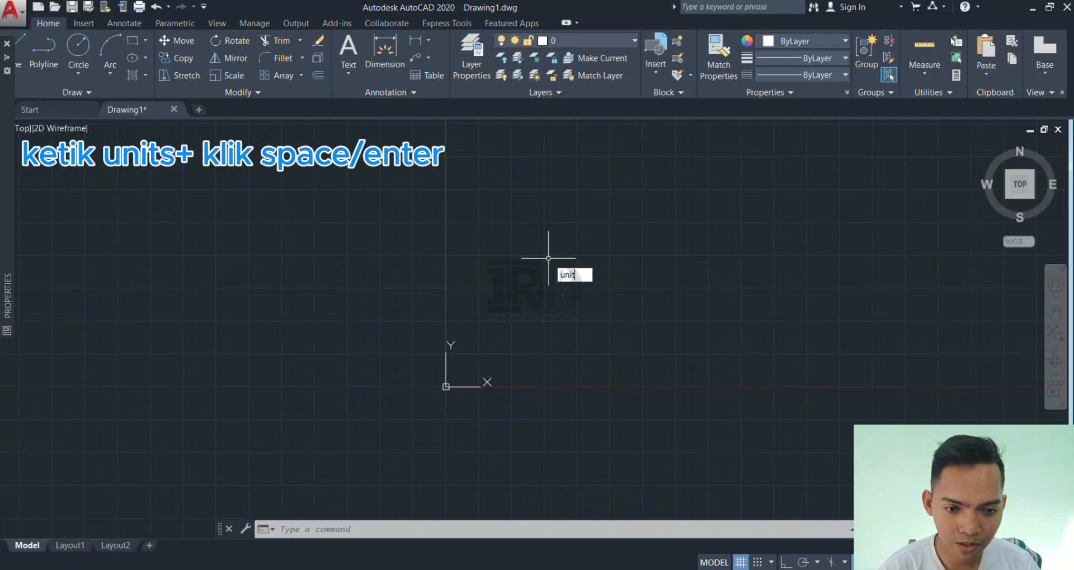
{"action": "type", "text": "s"}
{"action": "key", "text": "Return"}
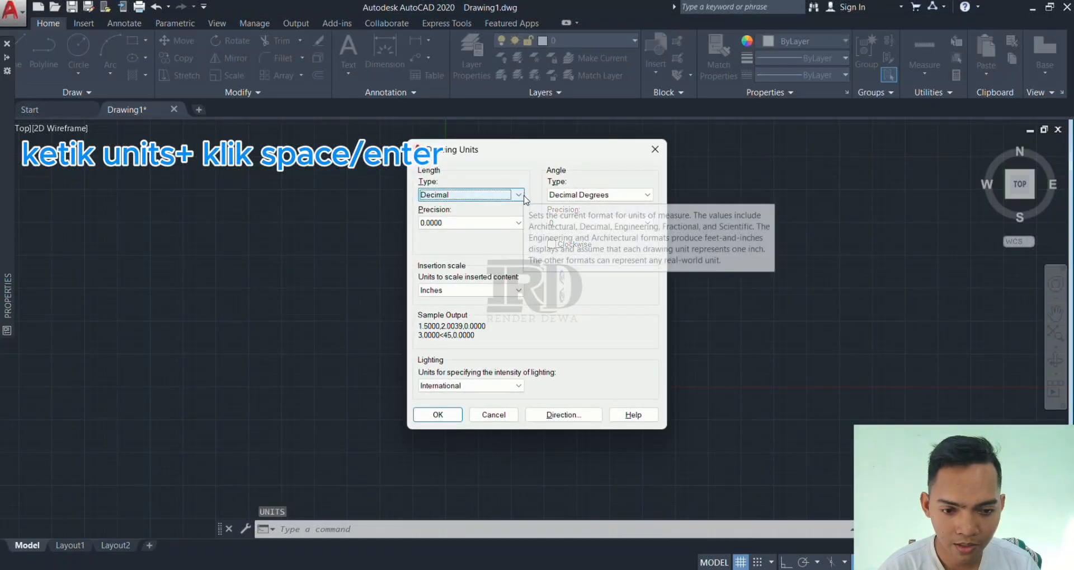
{"action": "left_click", "coordinate": [520, 289]}
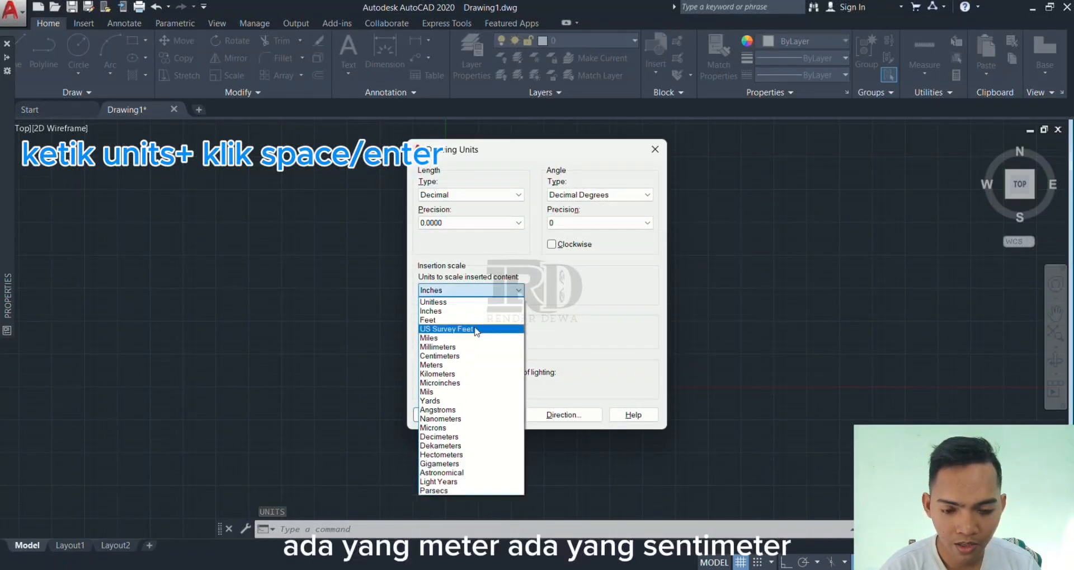
{"action": "left_click", "coordinate": [451, 356]}
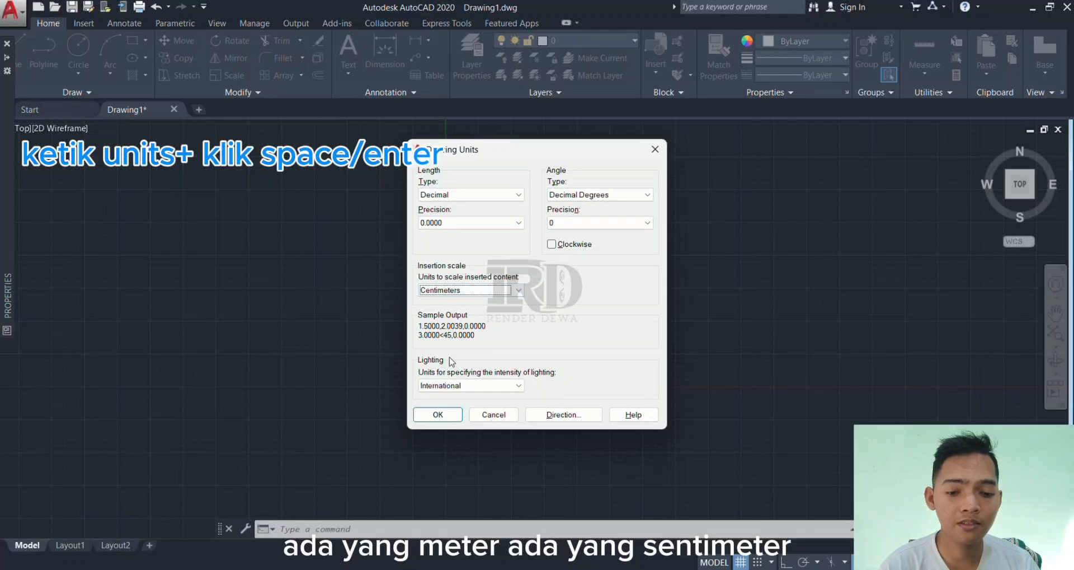
{"action": "left_click", "coordinate": [438, 415]}
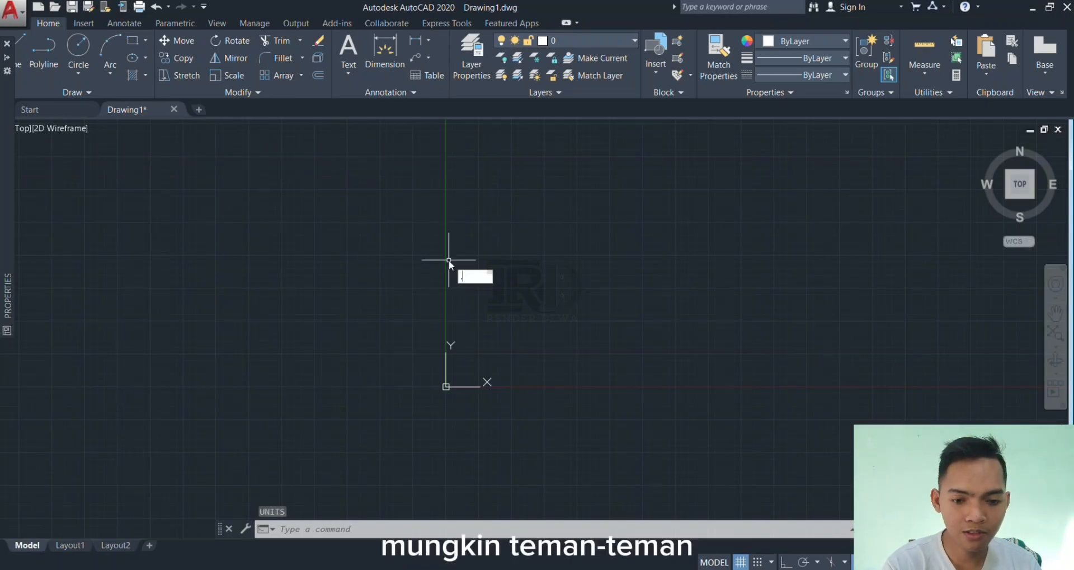
Draw a long, nearly horizontal line starting at the Y axis above the origin, keeping the Line command running
{"action": "key", "text": "BackSpace"}
{"action": "type", "text": "l"}
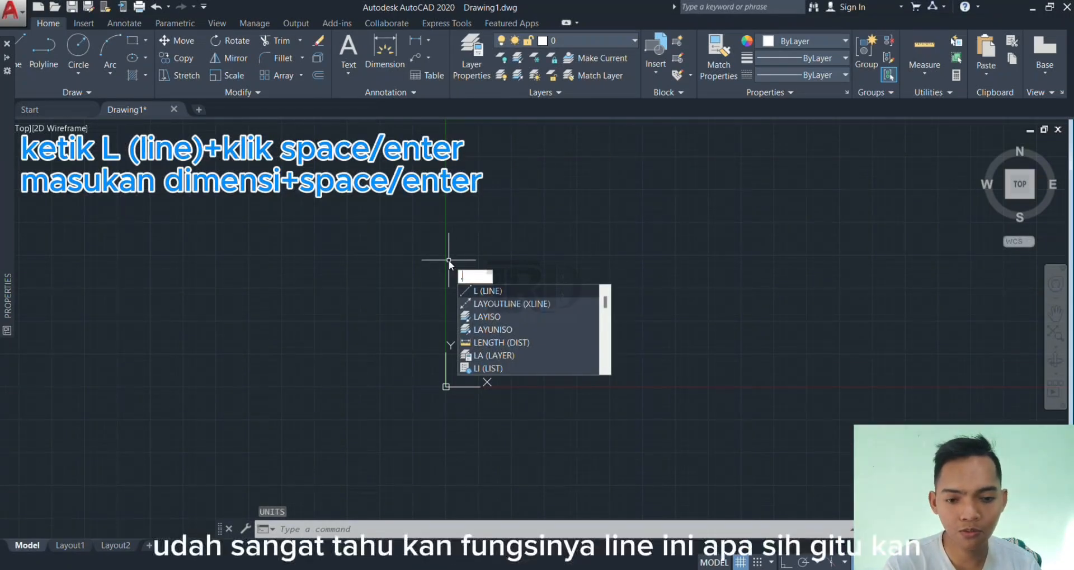
{"action": "key", "text": "BackSpace"}
{"action": "type", "text": "l"}
{"action": "key", "text": "space"}
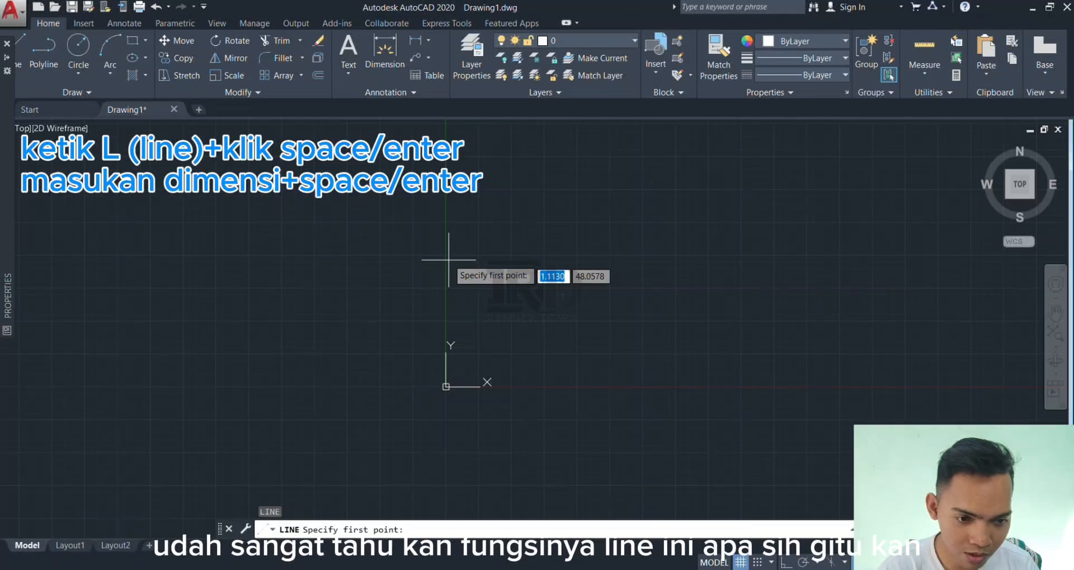
{"action": "left_click", "coordinate": [453, 207]}
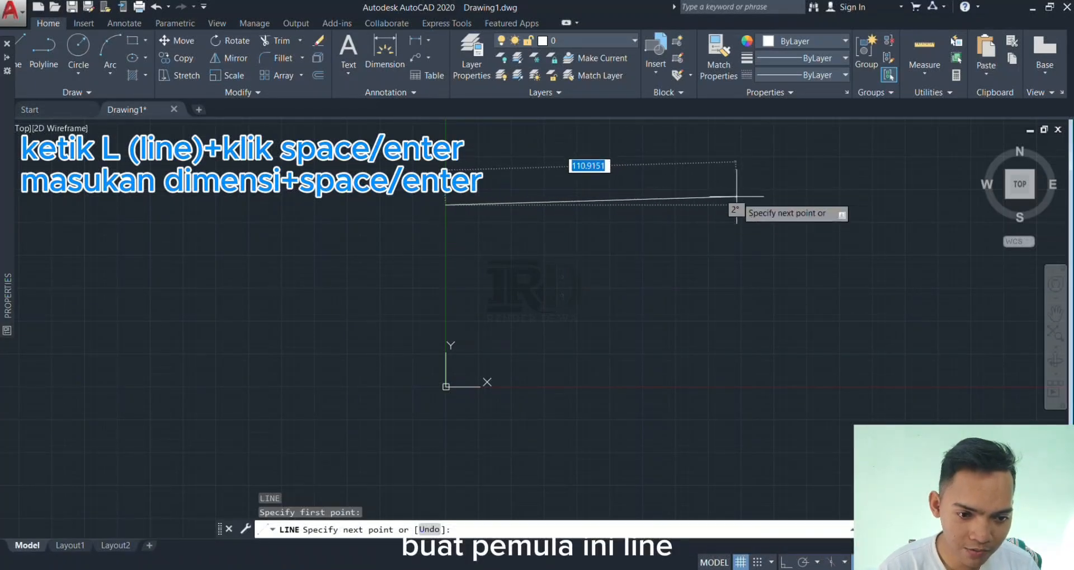
{"action": "left_click", "coordinate": [698, 202]}
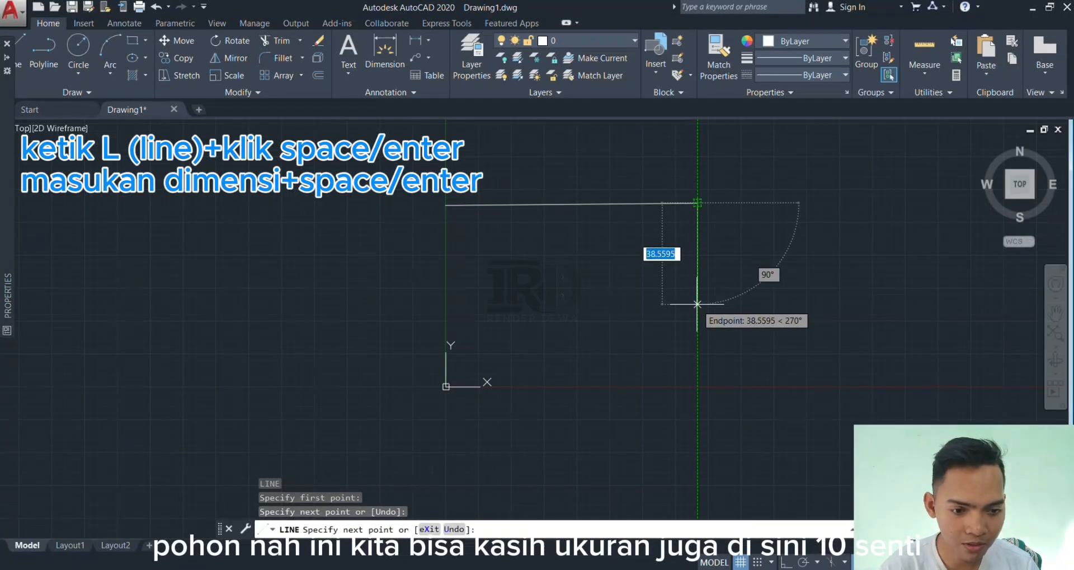
Continue from the long line's far end with 10-unit segments down, back and up to form a small square, ending the line command
{"action": "type", "text": "10"}
{"action": "key", "text": "Return"}
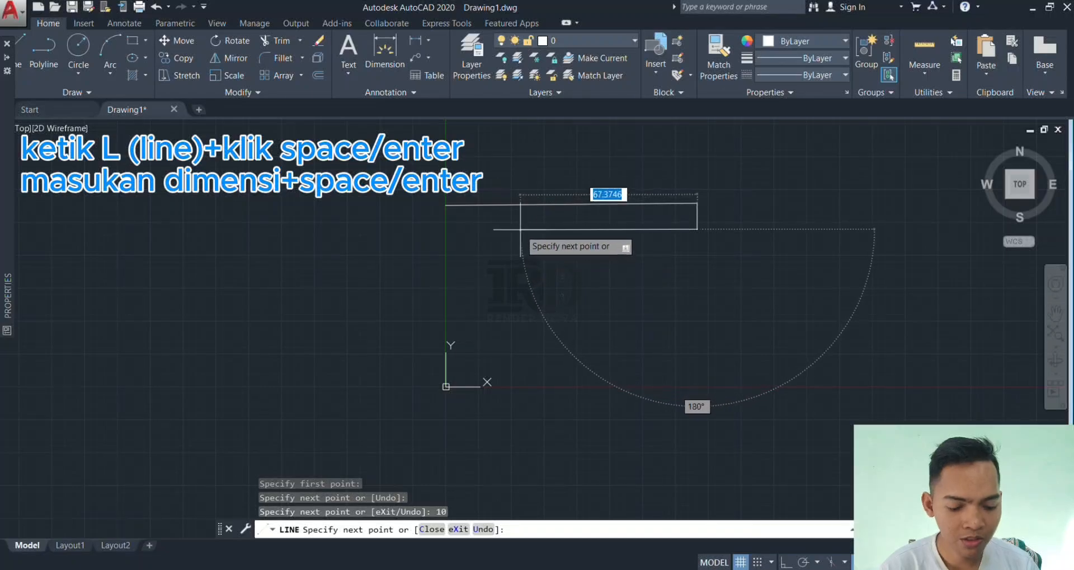
{"action": "type", "text": "10"}
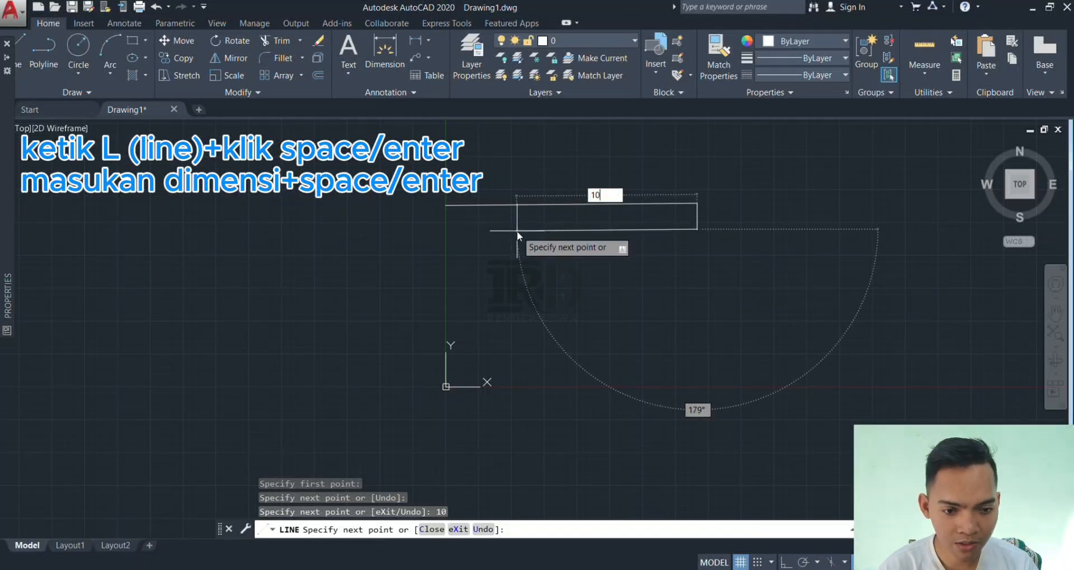
{"action": "key", "text": "Return"}
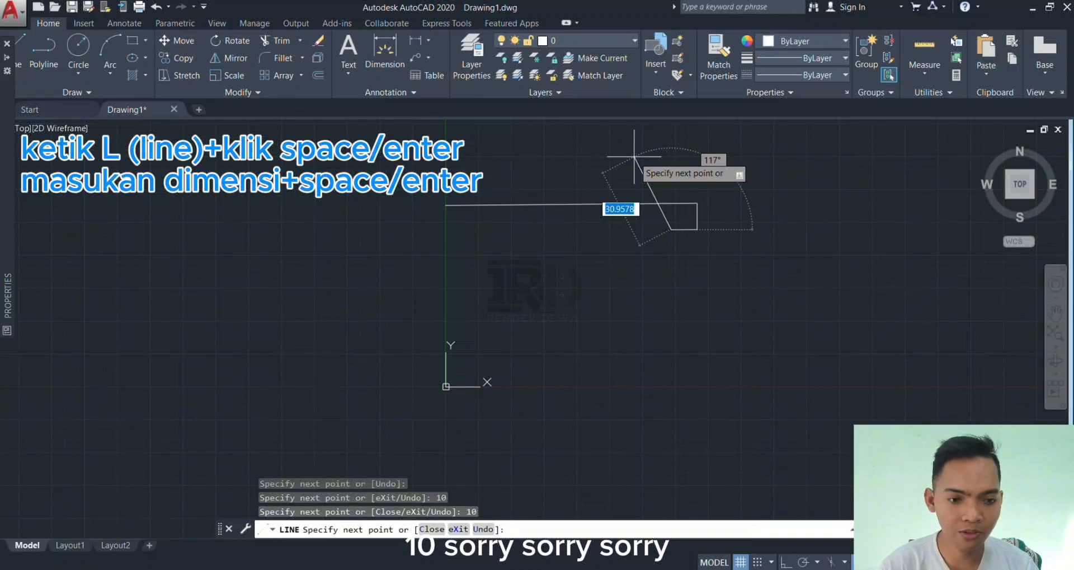
{"action": "key", "text": "Escape"}
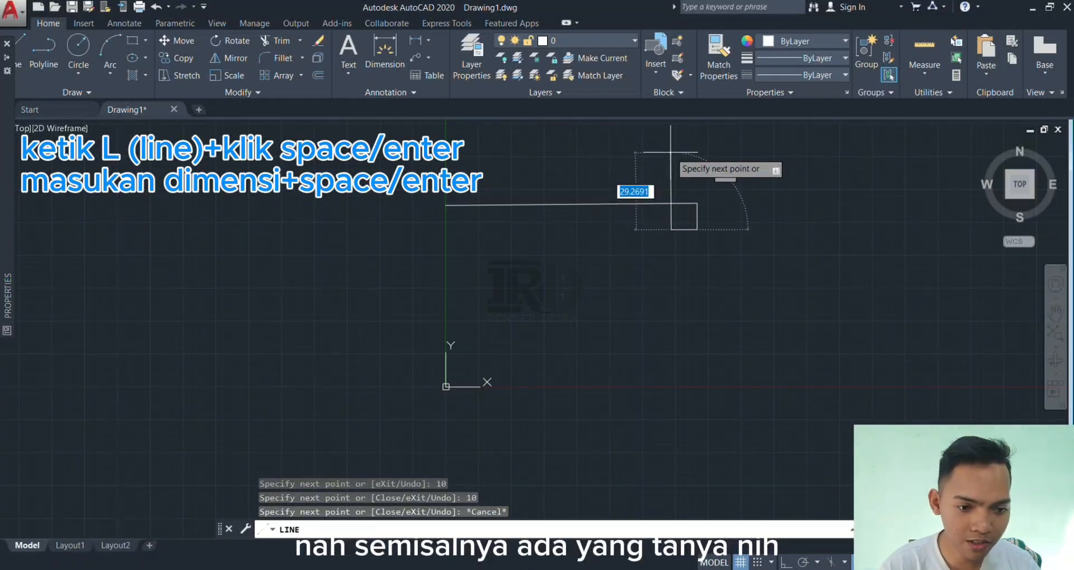
{"action": "key", "text": "Return"}
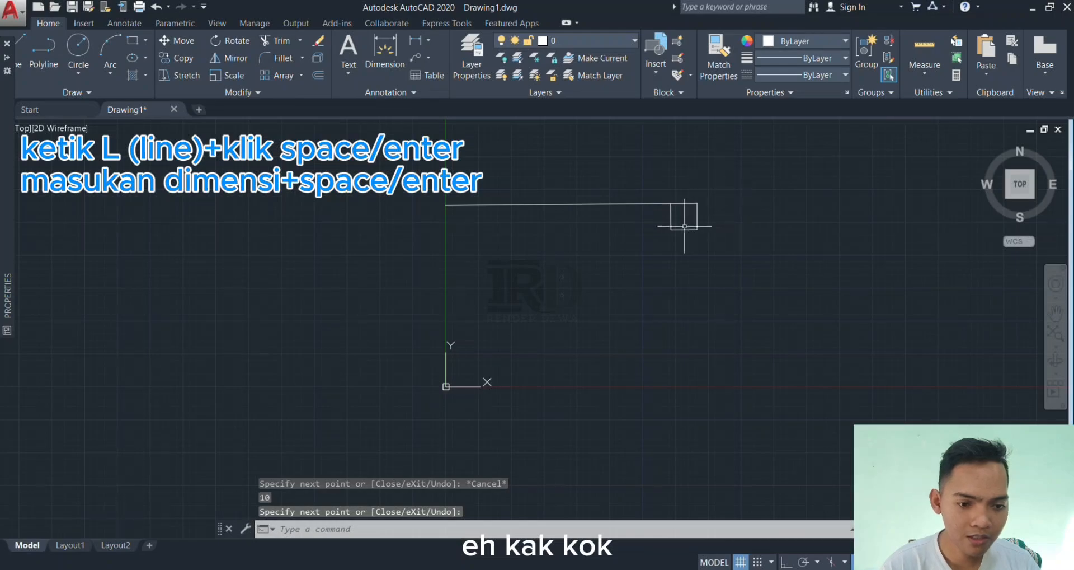
Turn on polar tracking with the 45, 90, 135, 180 degree angle setting
{"action": "scroll", "coordinate": [677, 213], "scroll_direction": "up", "scroll_amount": 3}
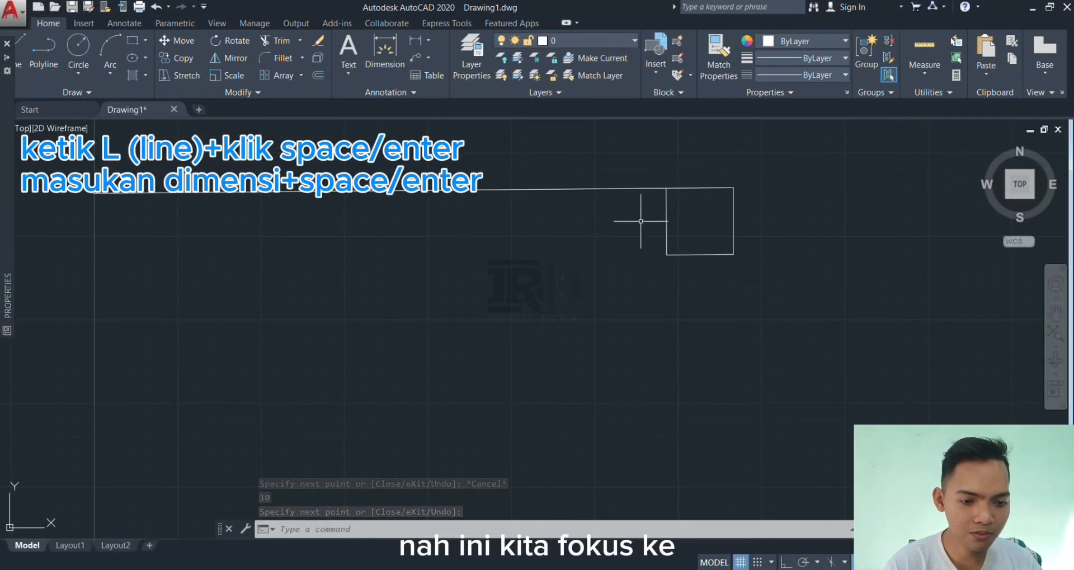
{"action": "scroll", "coordinate": [635, 304], "scroll_direction": "down", "scroll_amount": 3}
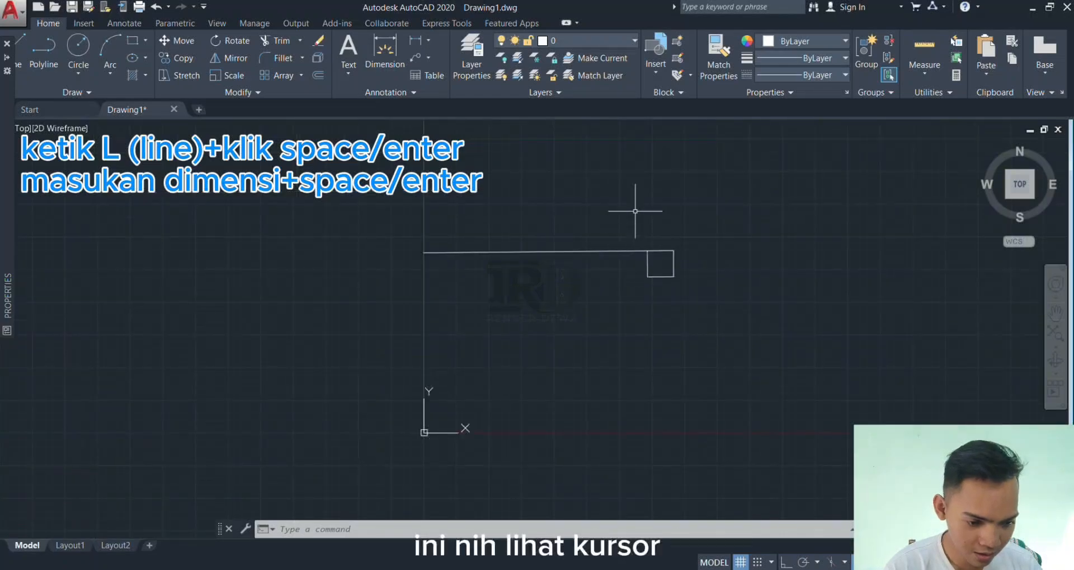
{"action": "left_click", "coordinate": [818, 561]}
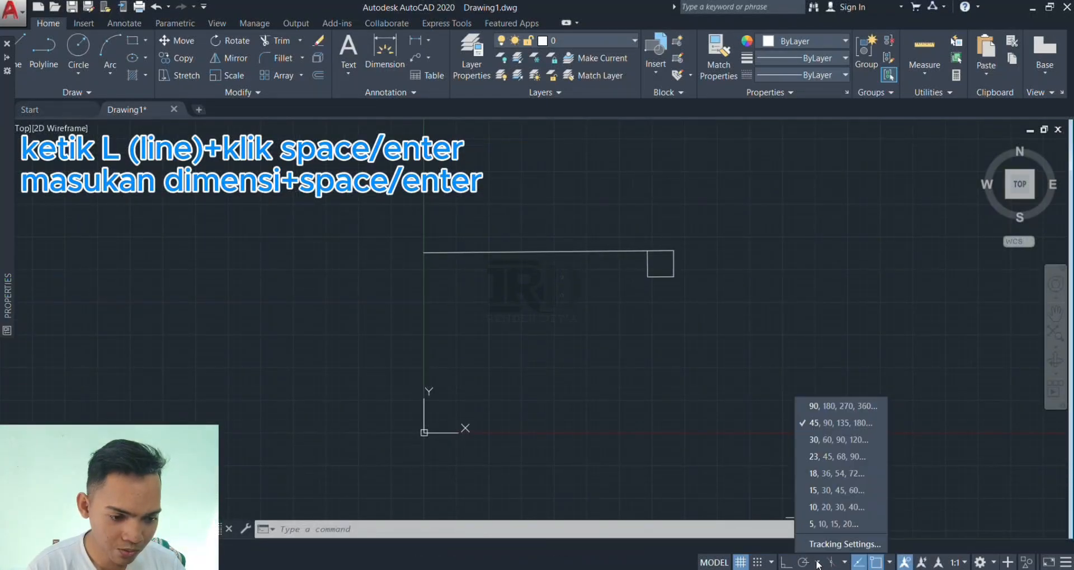
{"action": "left_click", "coordinate": [832, 421]}
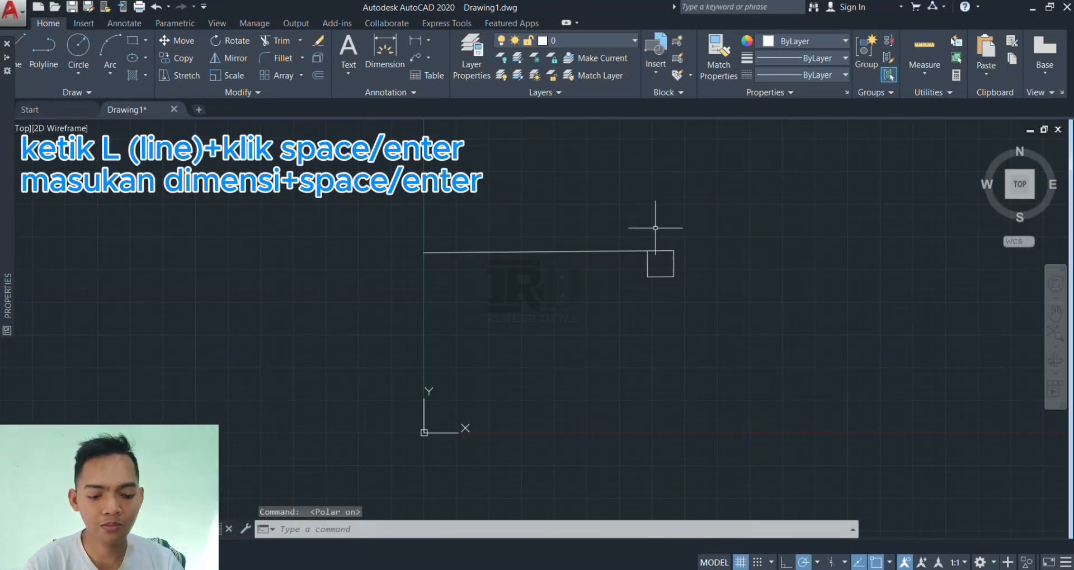
Draw a separate closed square above the long line from four 10-unit line segments aligned with polar tracking
{"action": "type", "text": "L"}
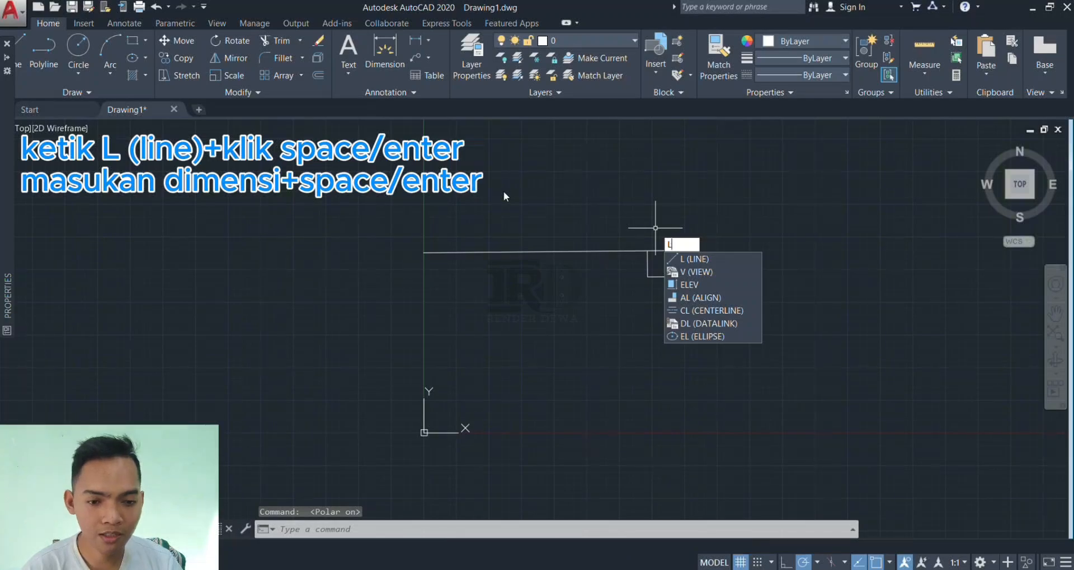
{"action": "key", "text": "space"}
{"action": "left_click", "coordinate": [475, 185]}
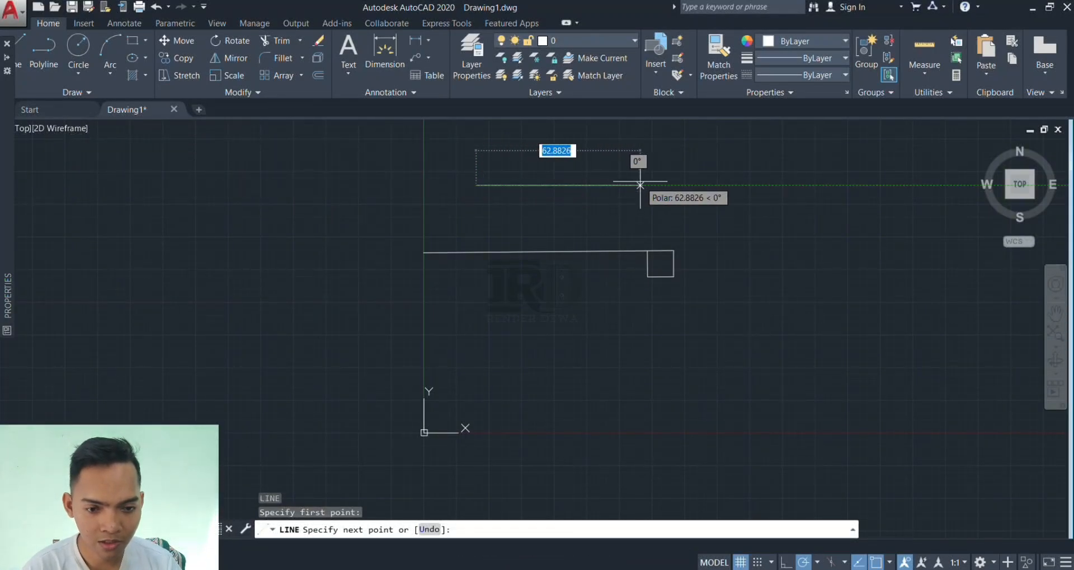
{"action": "type", "text": "10"}
{"action": "key", "text": "Return"}
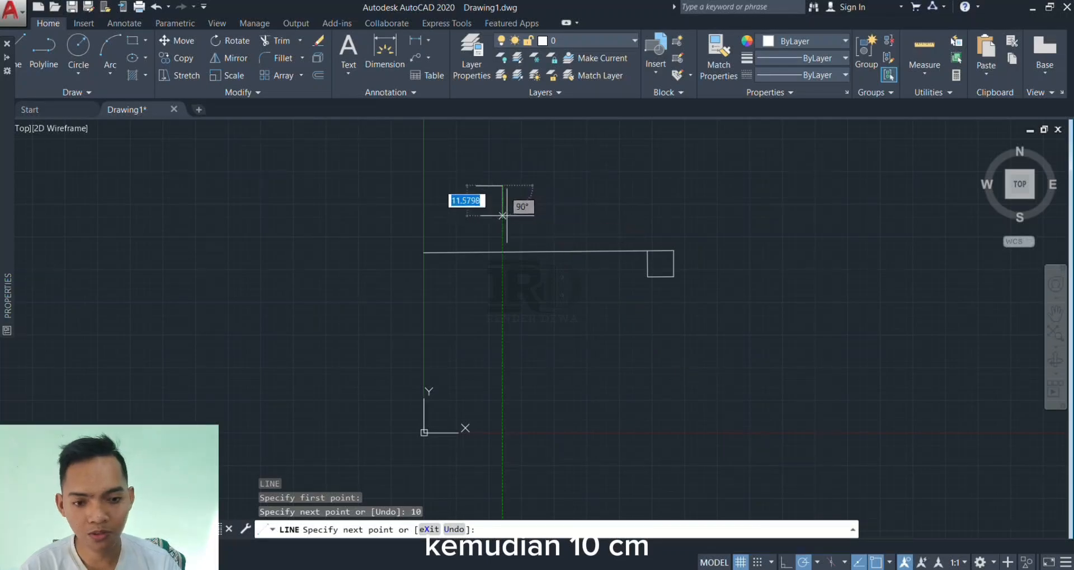
{"action": "type", "text": "10"}
{"action": "key", "text": "Return"}
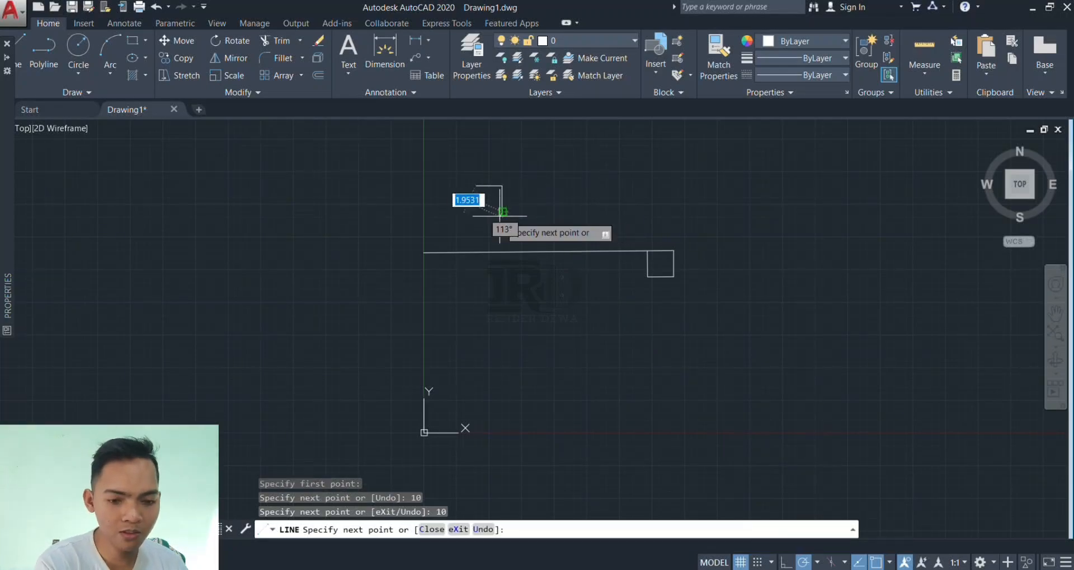
{"action": "type", "text": "10"}
{"action": "key", "text": "Return"}
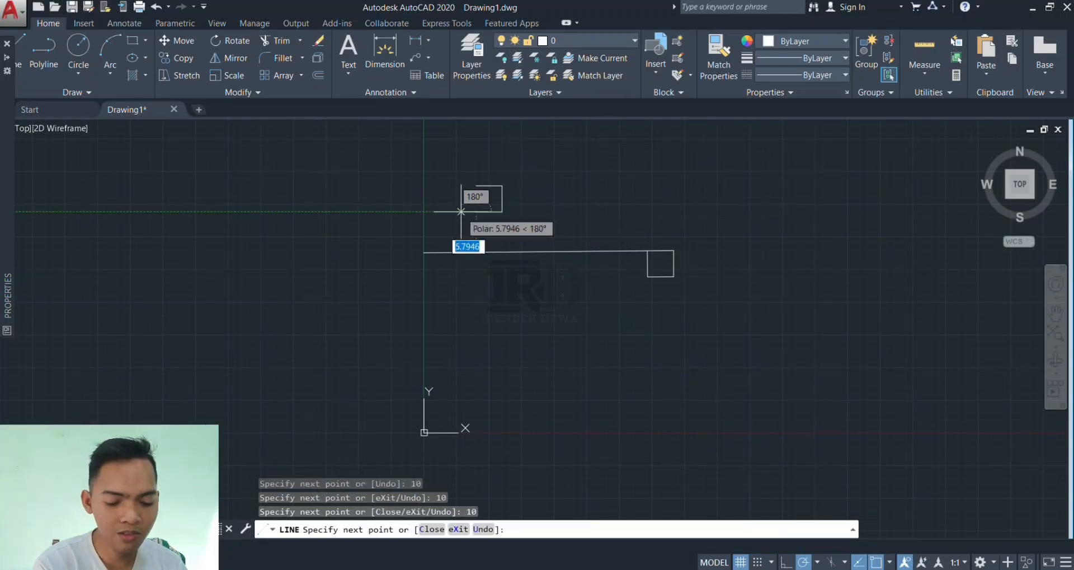
{"action": "type", "text": "10"}
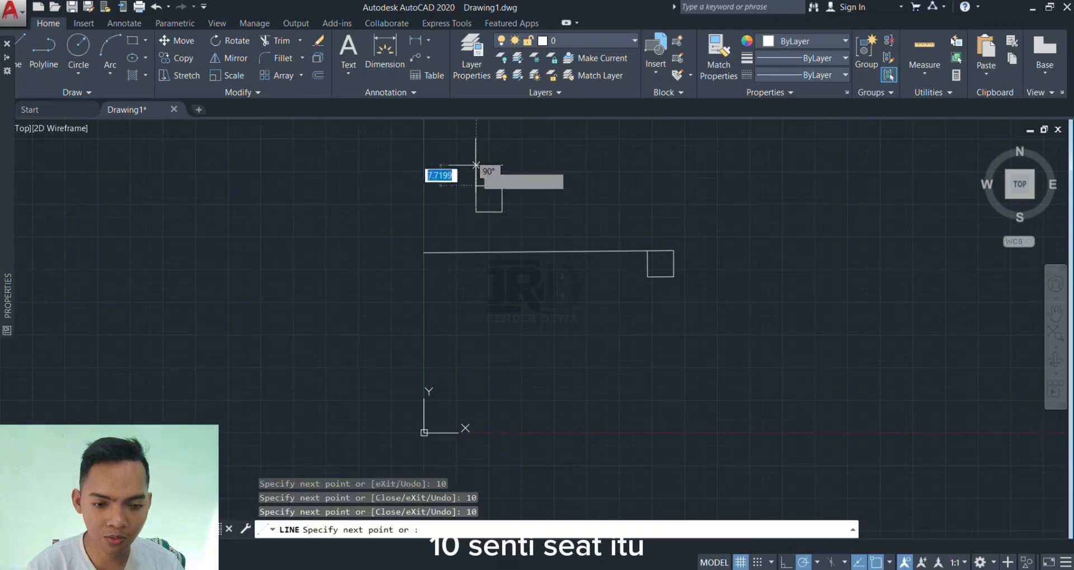
{"action": "key", "text": "Return"}
{"action": "key", "text": "Return"}
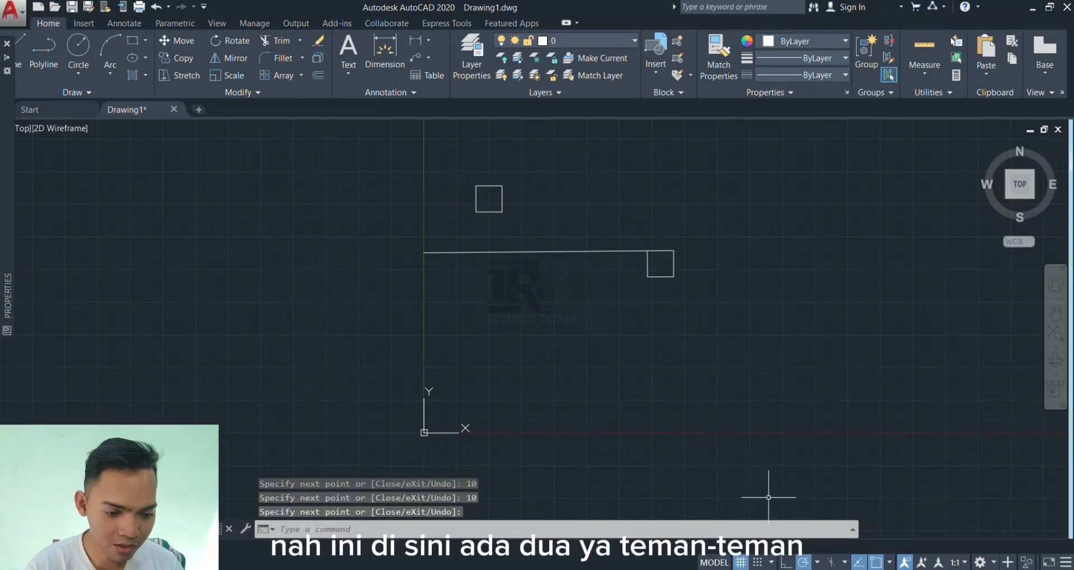
Turn on Ortho mode and try a vertical line from a point below the long line
{"action": "left_click", "coordinate": [789, 561]}
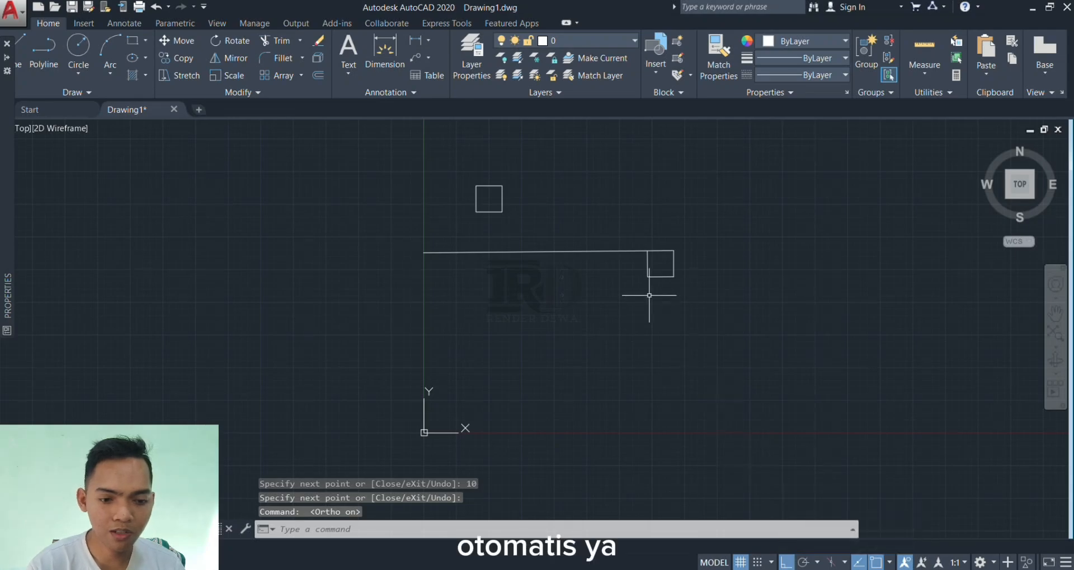
{"action": "type", "text": "l"}
{"action": "key", "text": "Return"}
{"action": "left_click", "coordinate": [480, 298]}
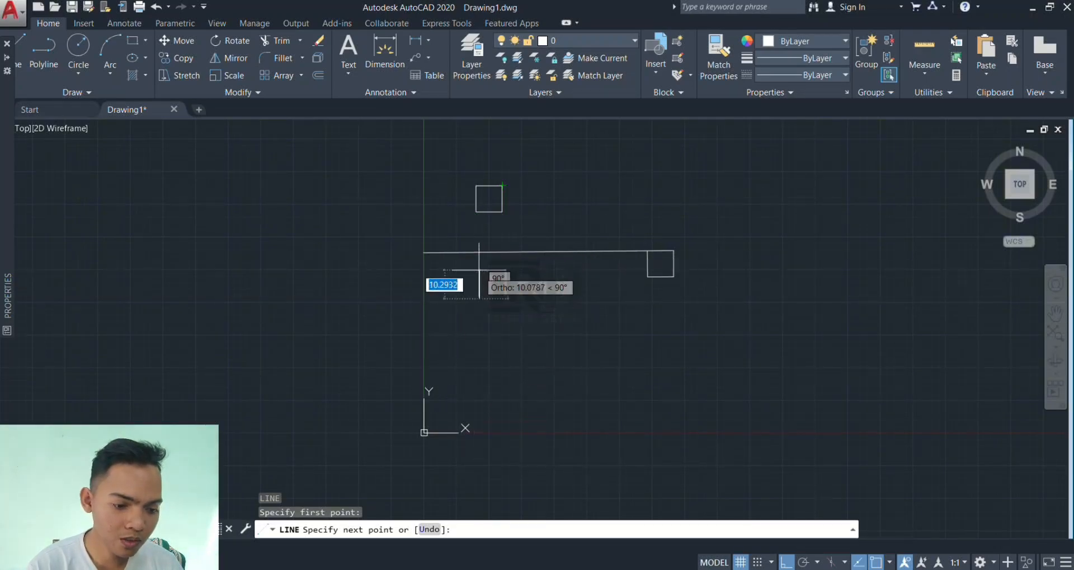
{"action": "key", "text": "Return"}
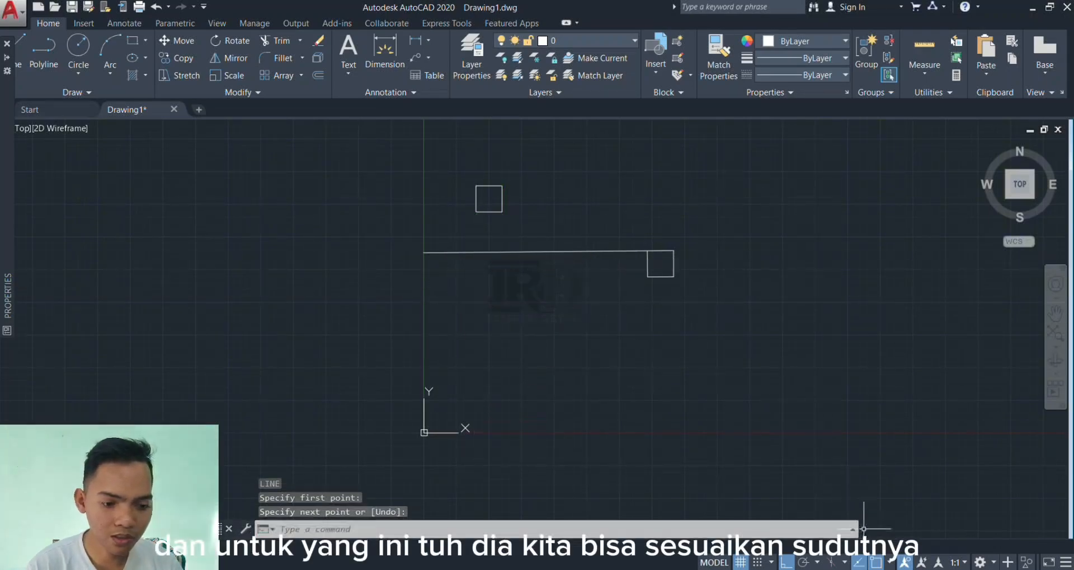
{"action": "left_click", "coordinate": [818, 563]}
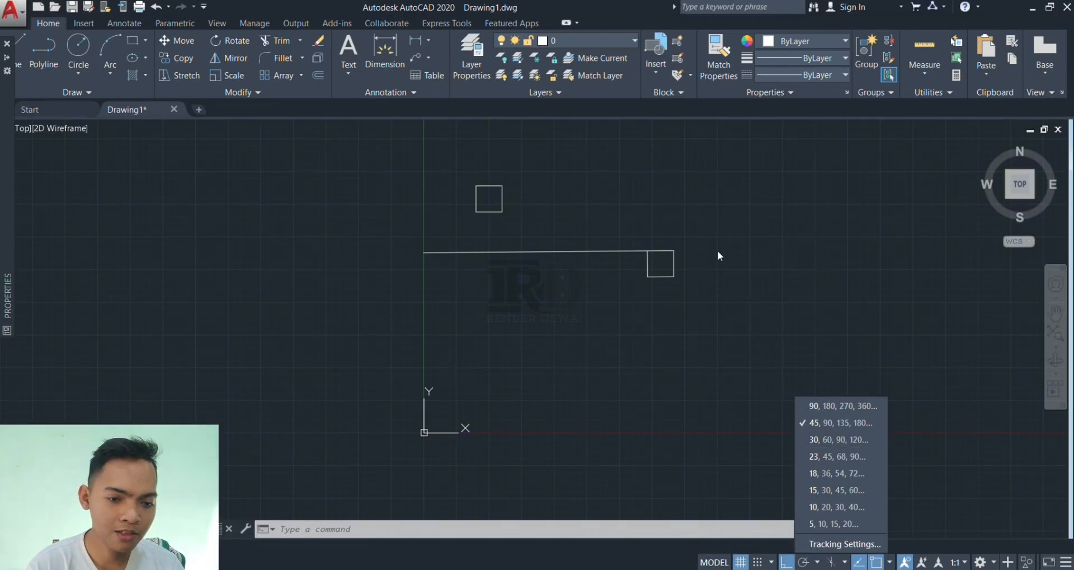
{"action": "type", "text": "l"}
{"action": "key", "text": "Return"}
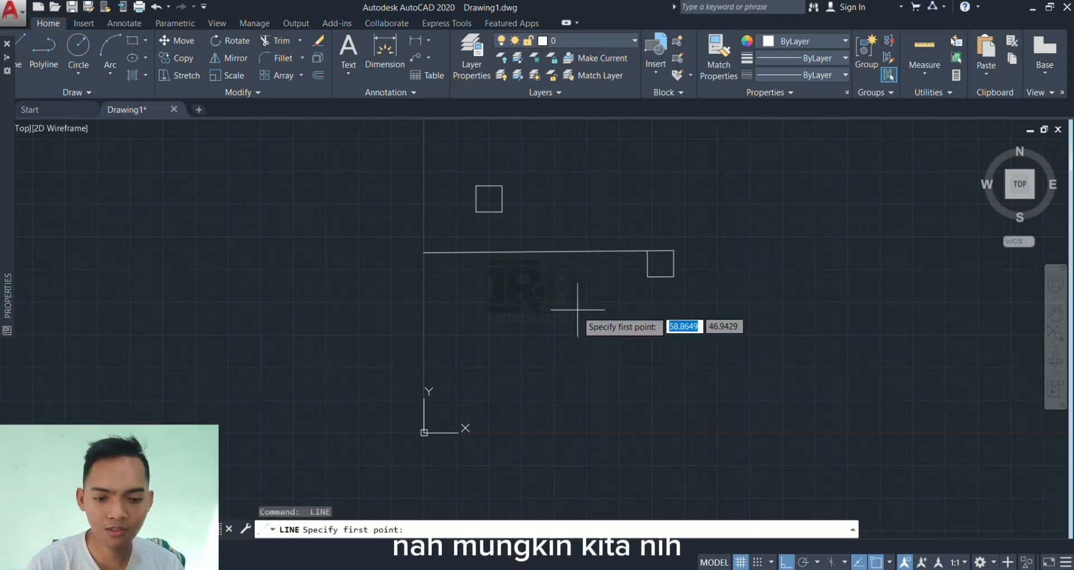
{"action": "left_click", "coordinate": [476, 185]}
{"action": "key", "text": "Escape"}
{"action": "key", "text": "space"}
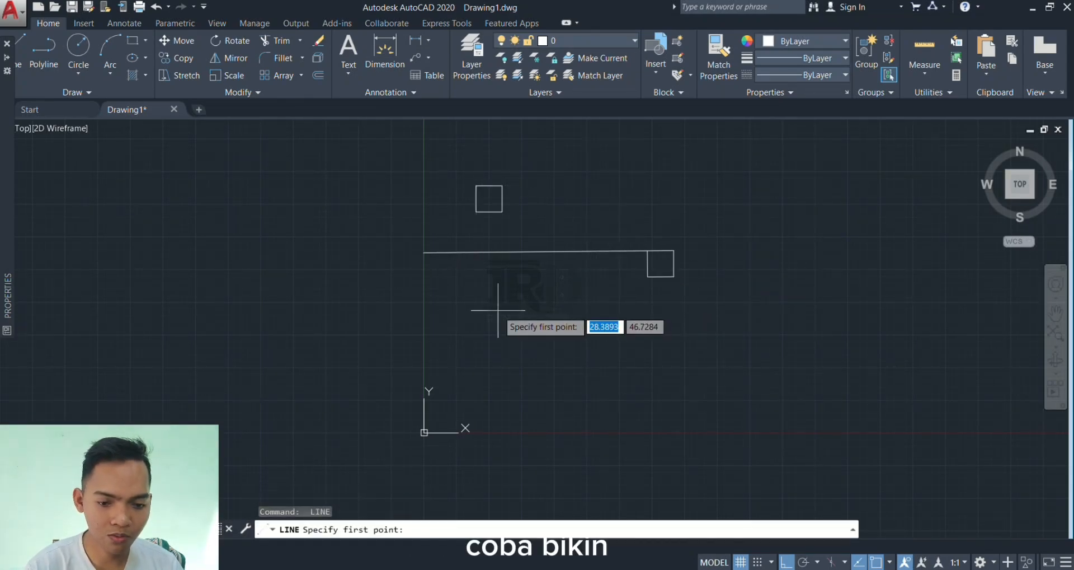
{"action": "key", "text": "space"}
{"action": "key", "text": "space"}
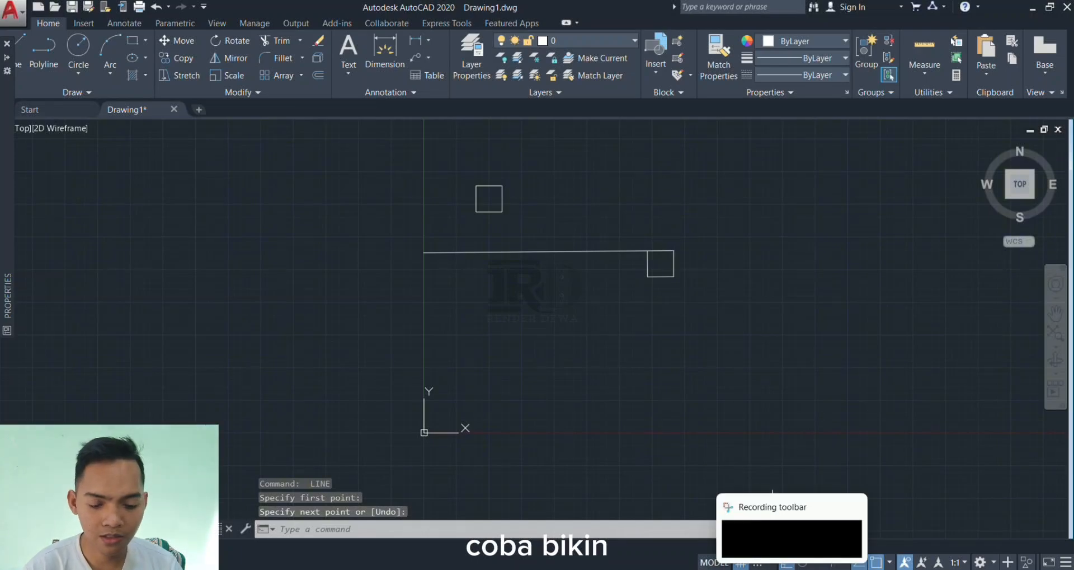
Turn polar tracking on again in place of Ortho mode
{"action": "left_click", "coordinate": [804, 562]}
{"action": "scroll", "coordinate": [601, 414], "scroll_direction": "down", "scroll_amount": 2}
{"action": "middle_click_drag", "start_coordinate": [593, 377], "coordinate": [730, 355]}
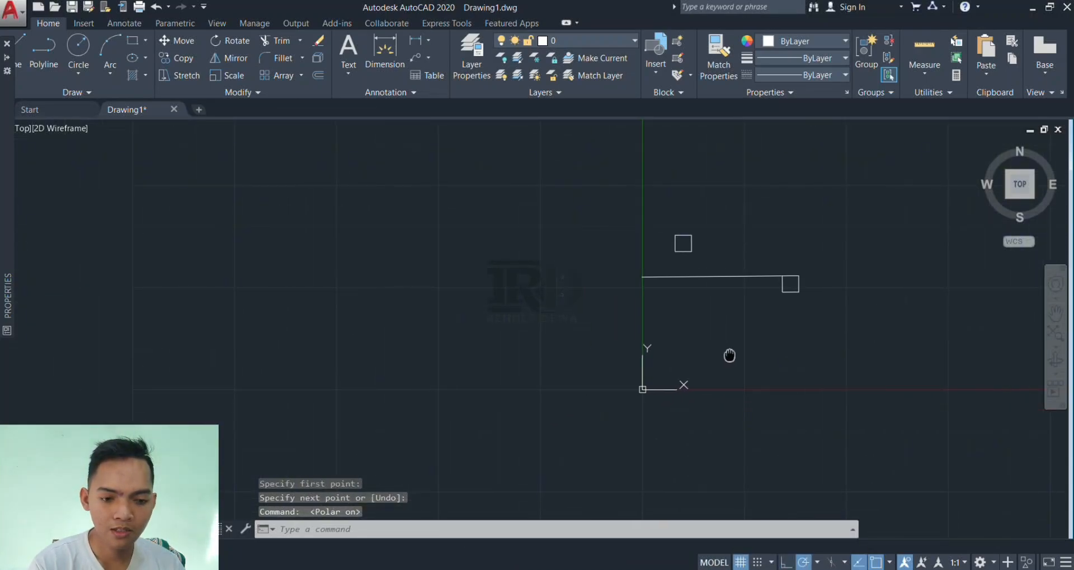
Draw a closed square with 50-unit sides from four line segments, well to the left of the Y axis
{"action": "type", "text": "l"}
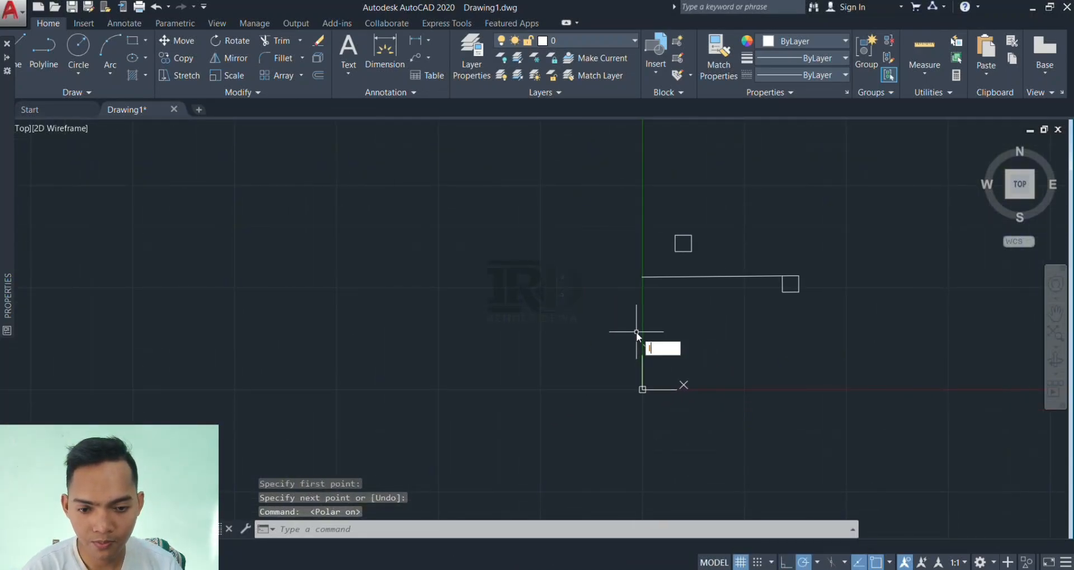
{"action": "key", "text": "Return"}
{"action": "left_click", "coordinate": [295, 233]}
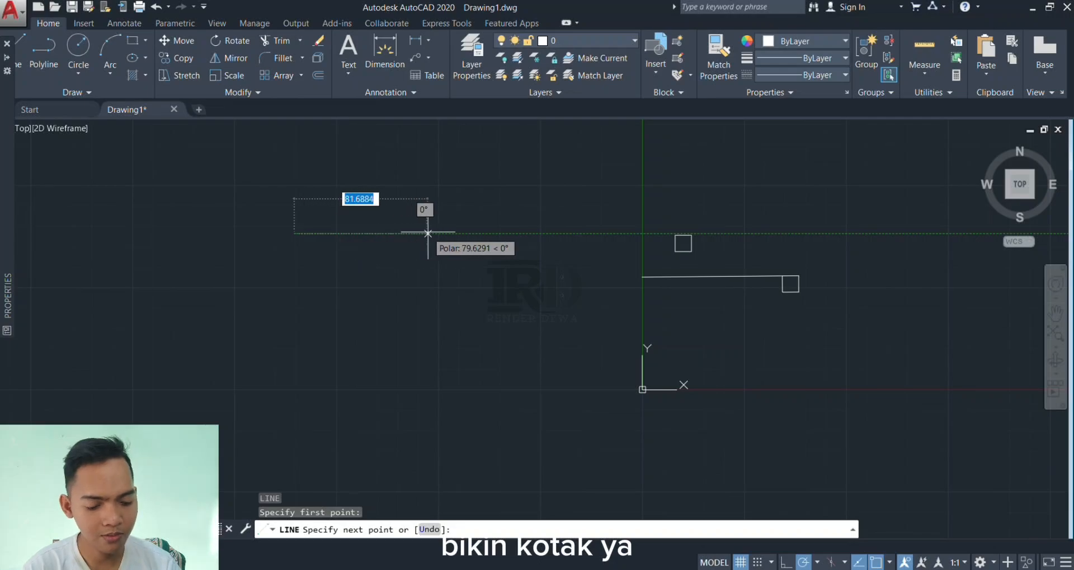
{"action": "type", "text": "50"}
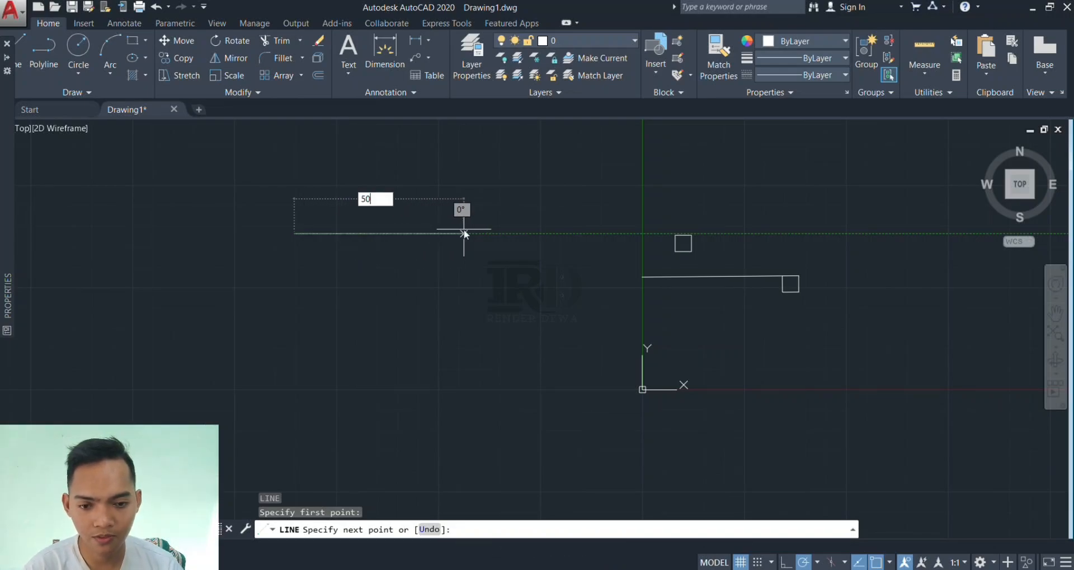
{"action": "key", "text": "Return"}
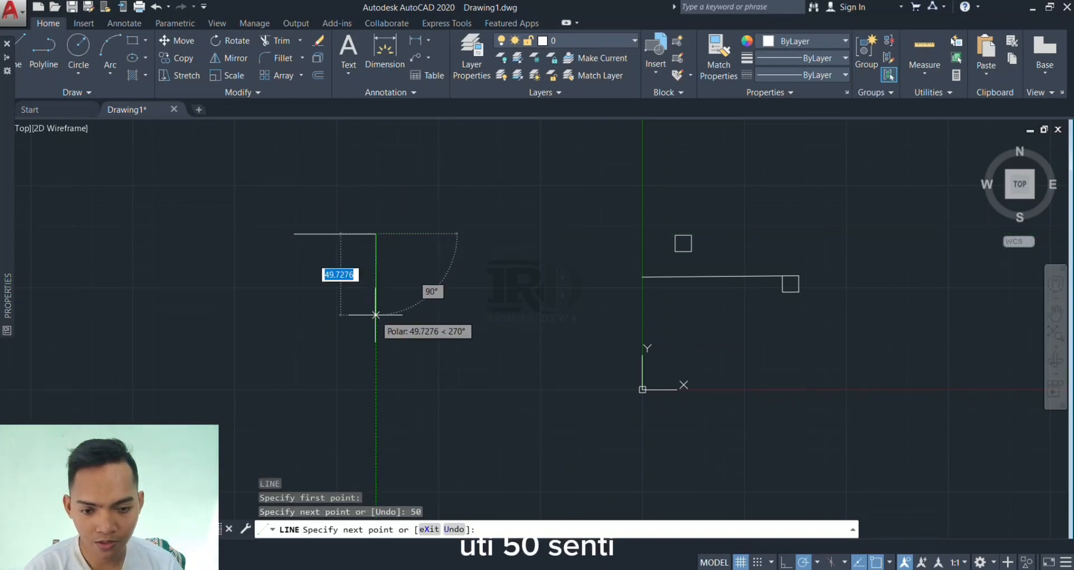
{"action": "type", "text": "50"}
{"action": "key", "text": "Return"}
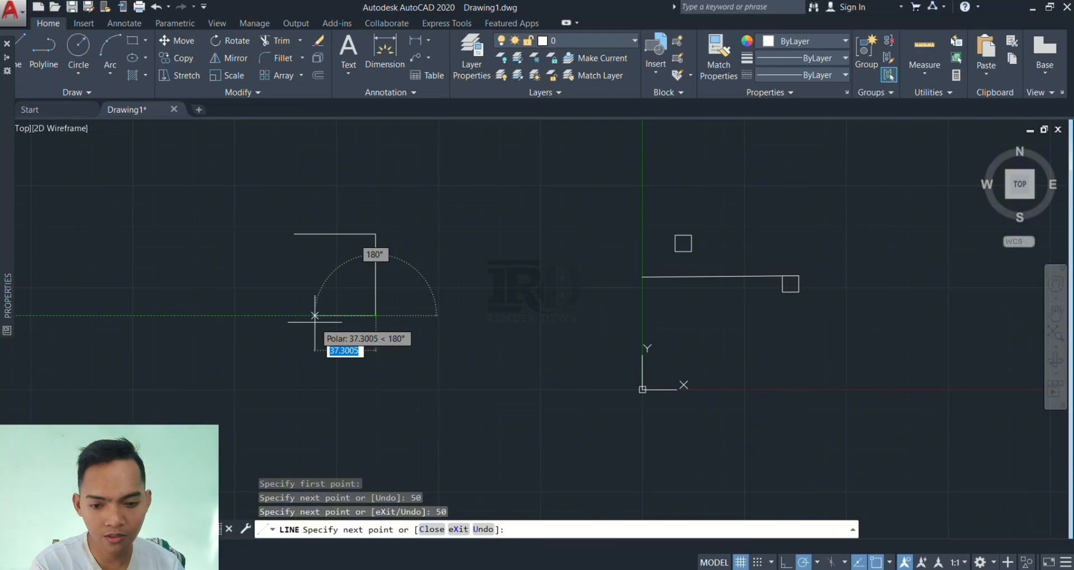
{"action": "type", "text": "50"}
{"action": "key", "text": "Return"}
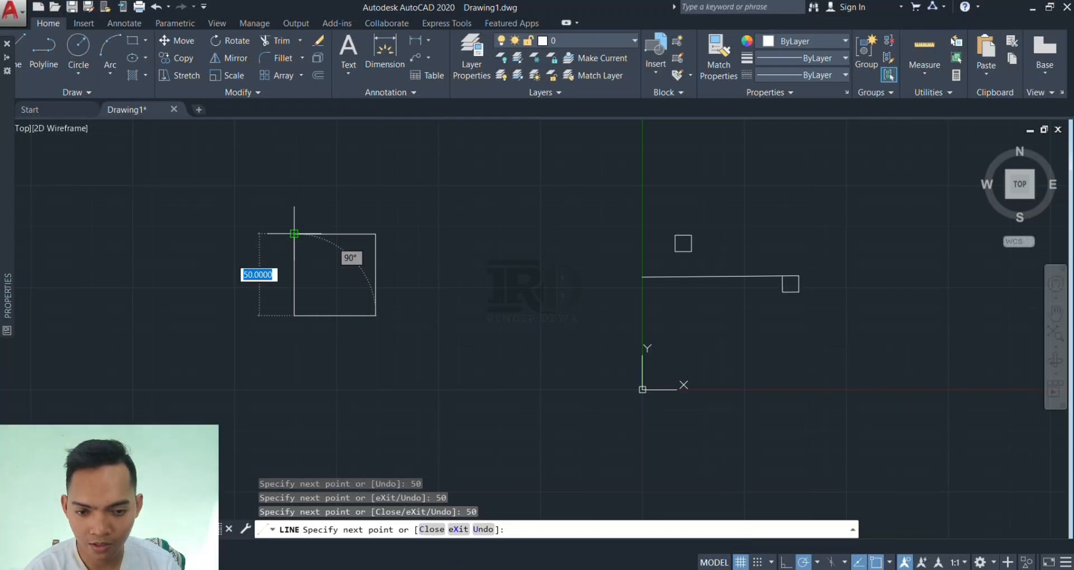
{"action": "left_click", "coordinate": [295, 234]}
{"action": "key", "text": "Return"}
Select all four lines of the new 50-unit square and inspect it up close
{"action": "left_click", "coordinate": [233, 194]}
{"action": "left_click", "coordinate": [471, 366]}
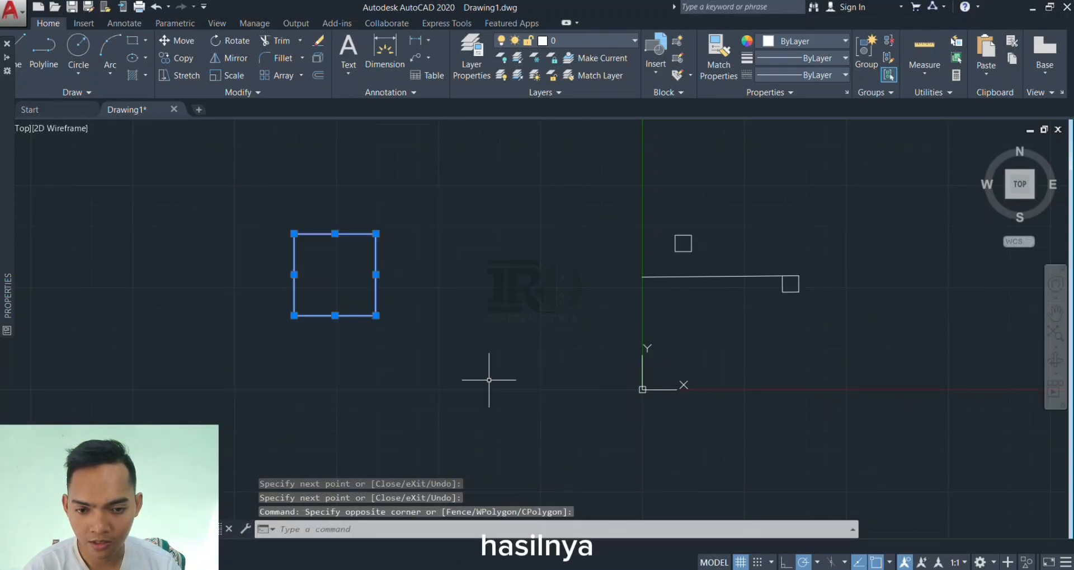
{"action": "scroll", "coordinate": [386, 296], "scroll_direction": "up", "scroll_amount": 2}
{"action": "scroll", "coordinate": [302, 285], "scroll_direction": "up", "scroll_amount": 1}
{"action": "middle_click_drag", "start_coordinate": [362, 292], "coordinate": [658, 370]}
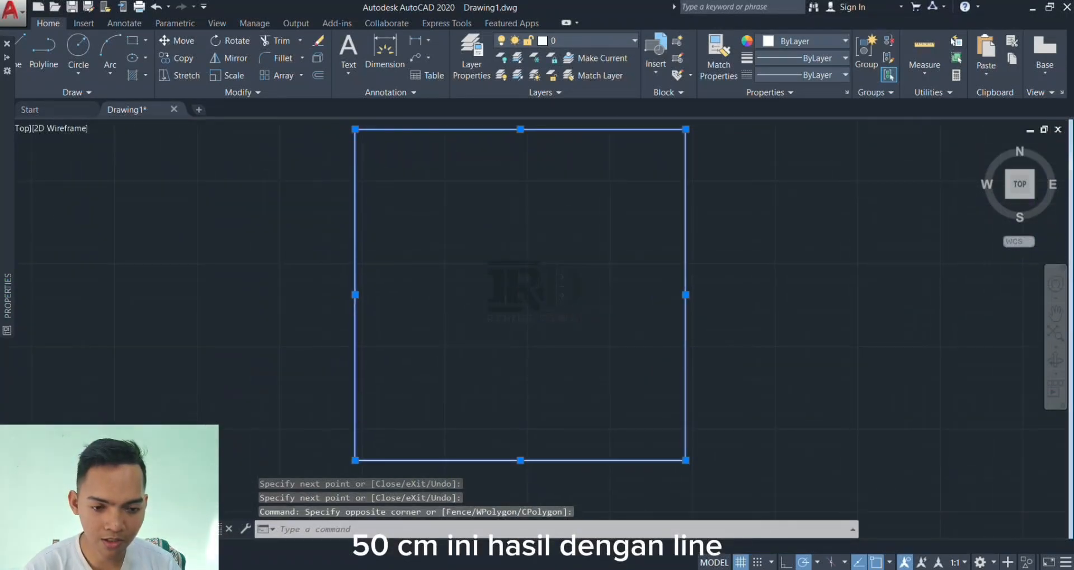
{"action": "scroll", "coordinate": [659, 370], "scroll_direction": "down", "scroll_amount": 1}
{"action": "type", "text": "l"}
{"action": "key", "text": "Return"}
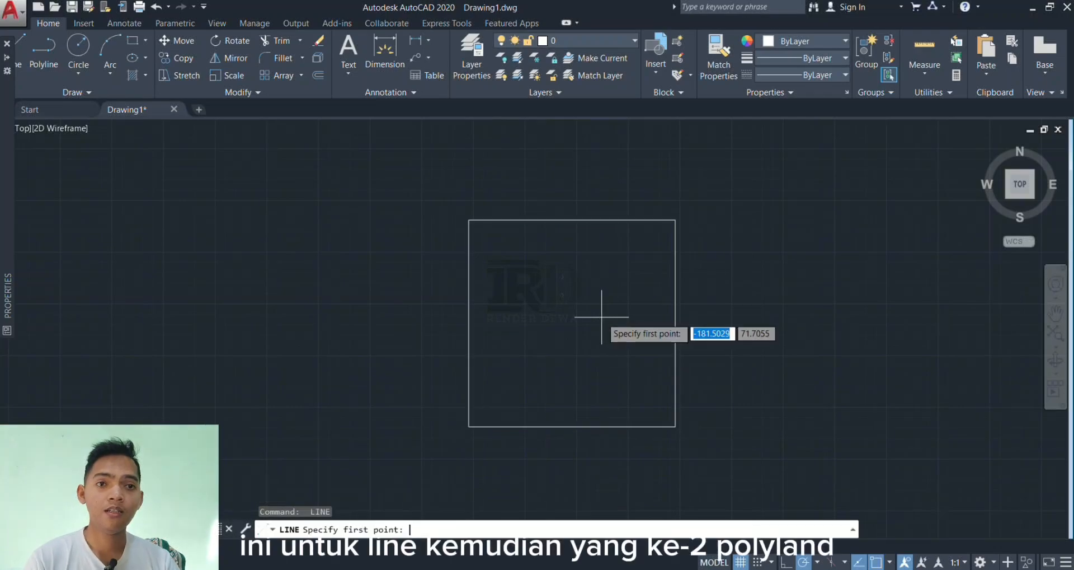
{"action": "scroll", "coordinate": [617, 295], "scroll_direction": "down", "scroll_amount": 1}
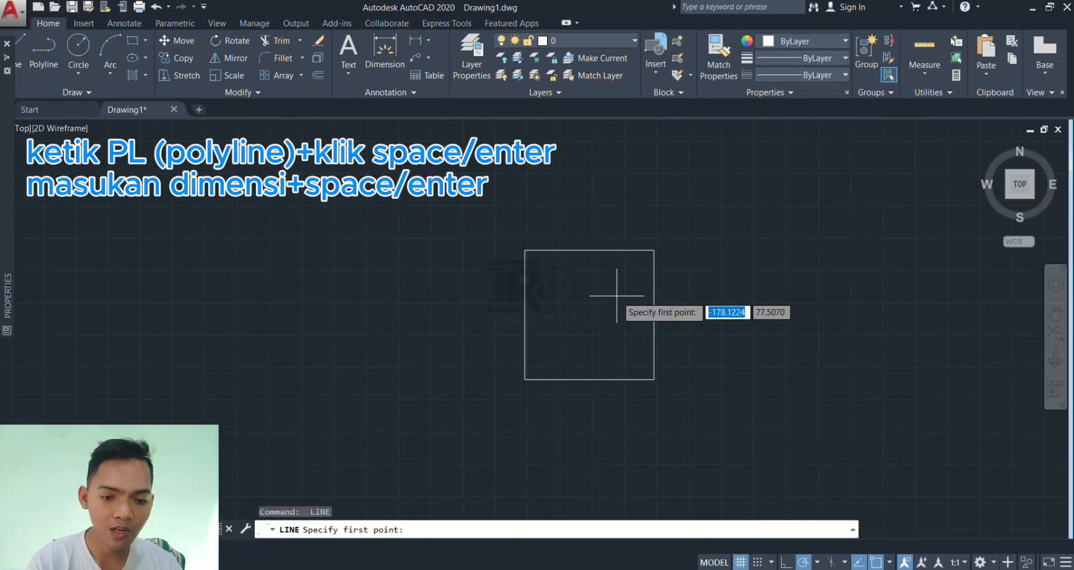
{"action": "middle_click_drag", "start_coordinate": [542, 314], "coordinate": [257, 310]}
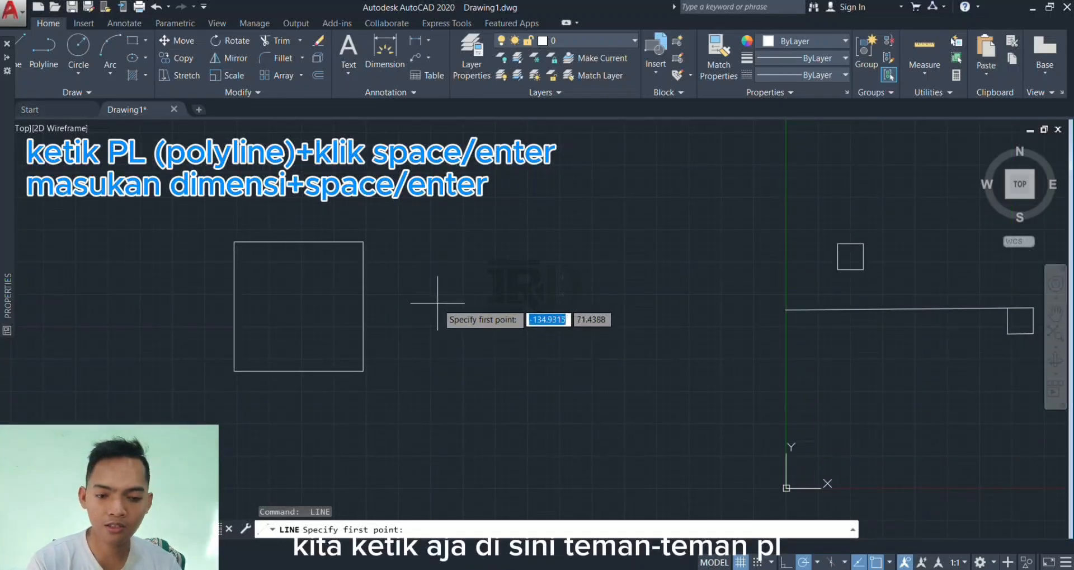
{"action": "key", "text": "Escape"}
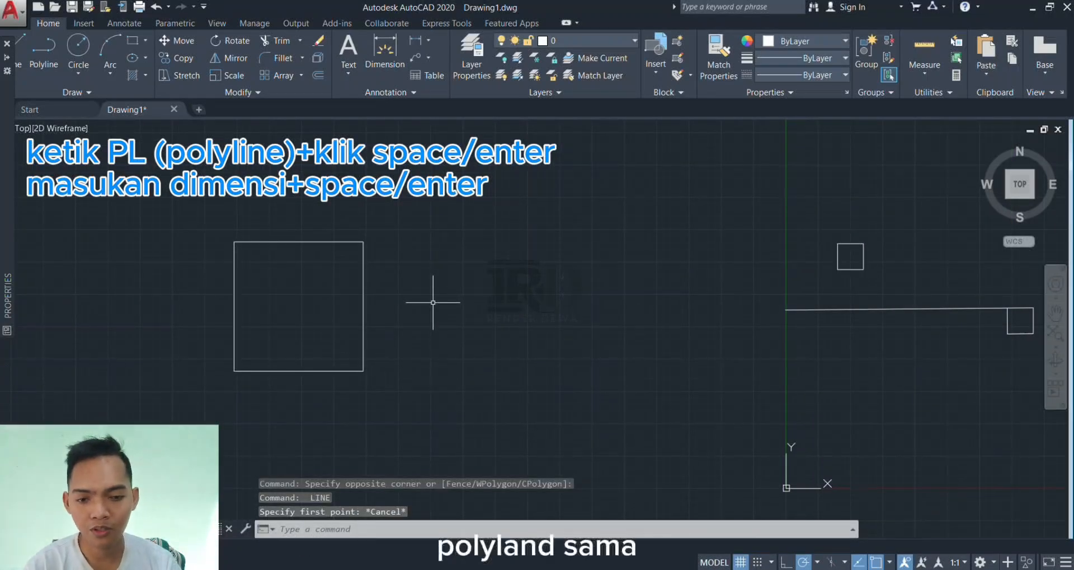
Draw a square with 50-unit sides as a single polyline, just to the right of the 50-unit line square
{"action": "type", "text": "pl"}
{"action": "key", "text": "space"}
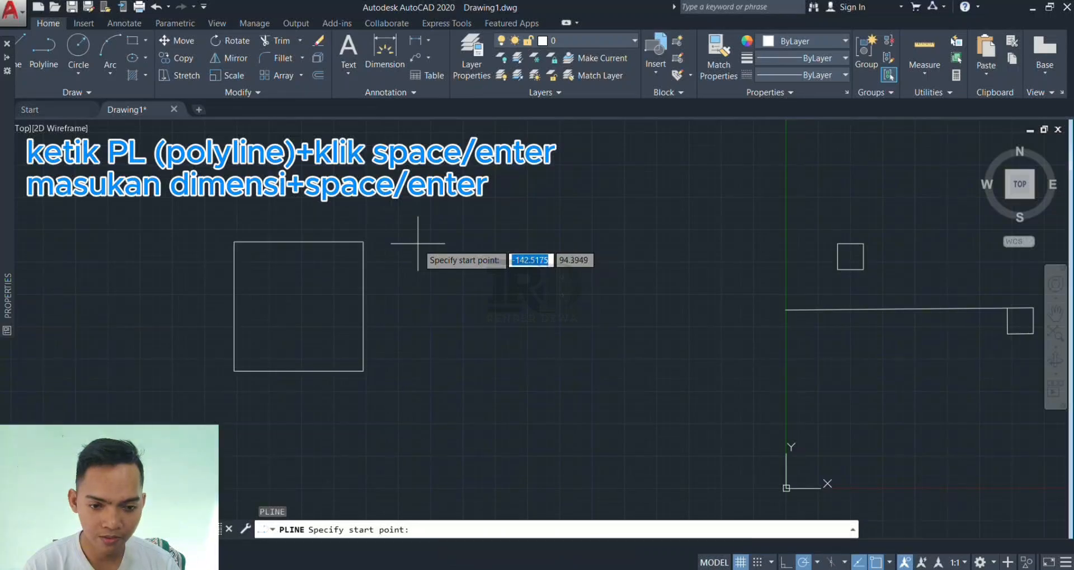
{"action": "left_click", "coordinate": [418, 243]}
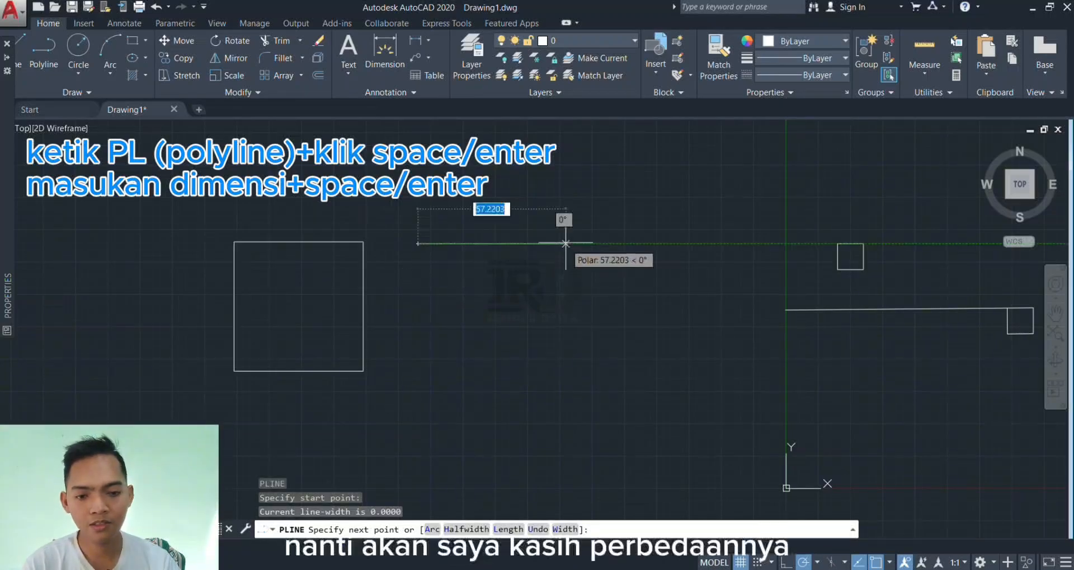
{"action": "type", "text": "50"}
{"action": "key", "text": "Return"}
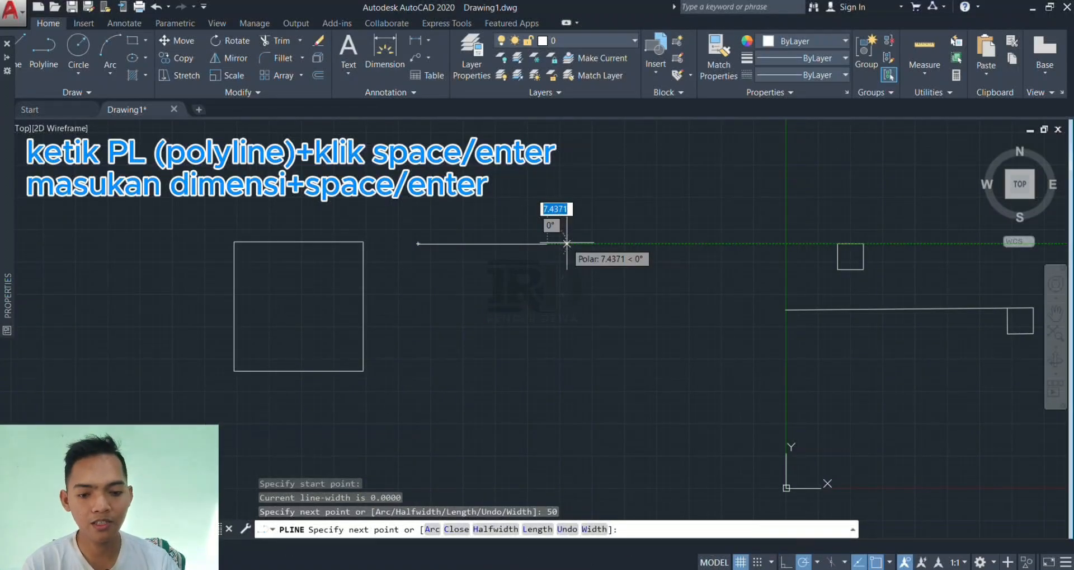
{"action": "type", "text": "50"}
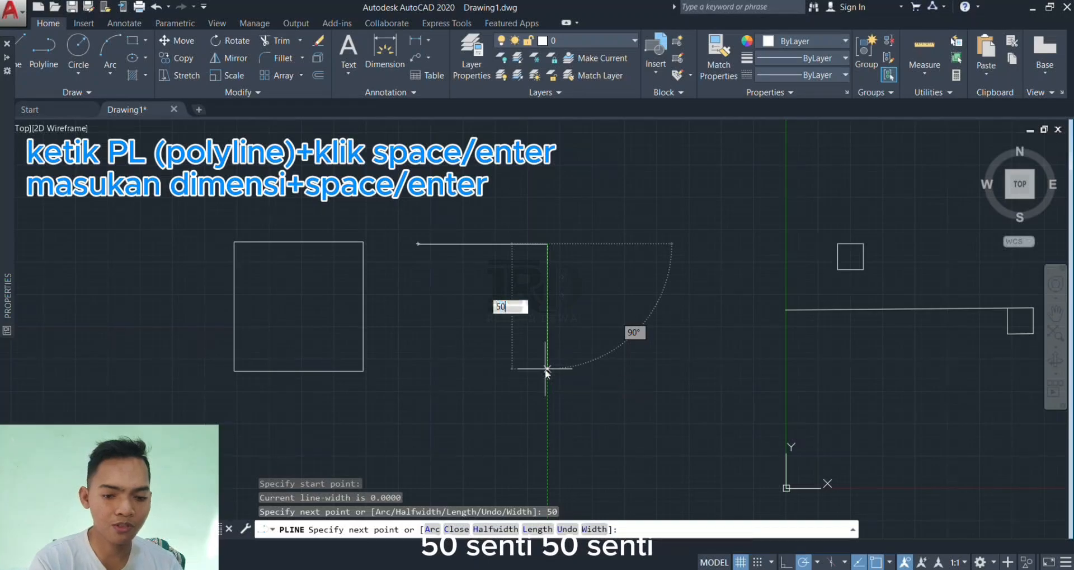
{"action": "key", "text": "Return"}
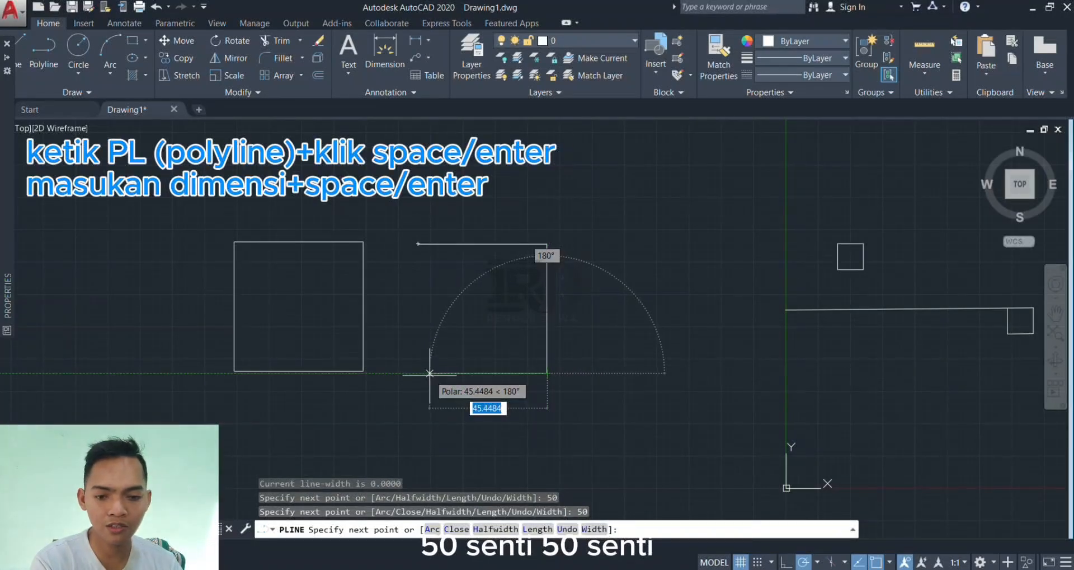
{"action": "type", "text": "50"}
{"action": "key", "text": "Return"}
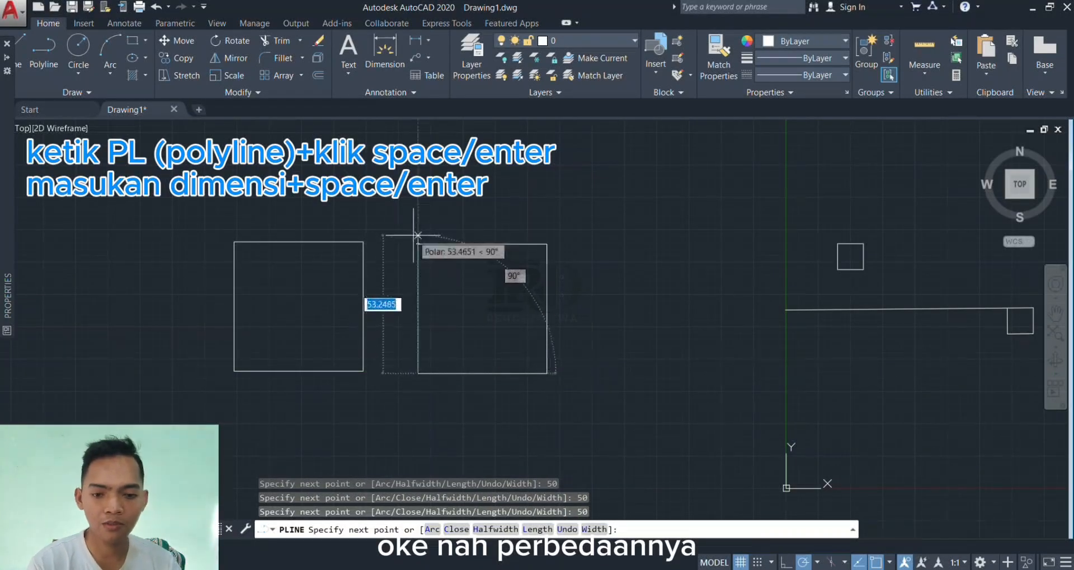
{"action": "key", "text": "Return"}
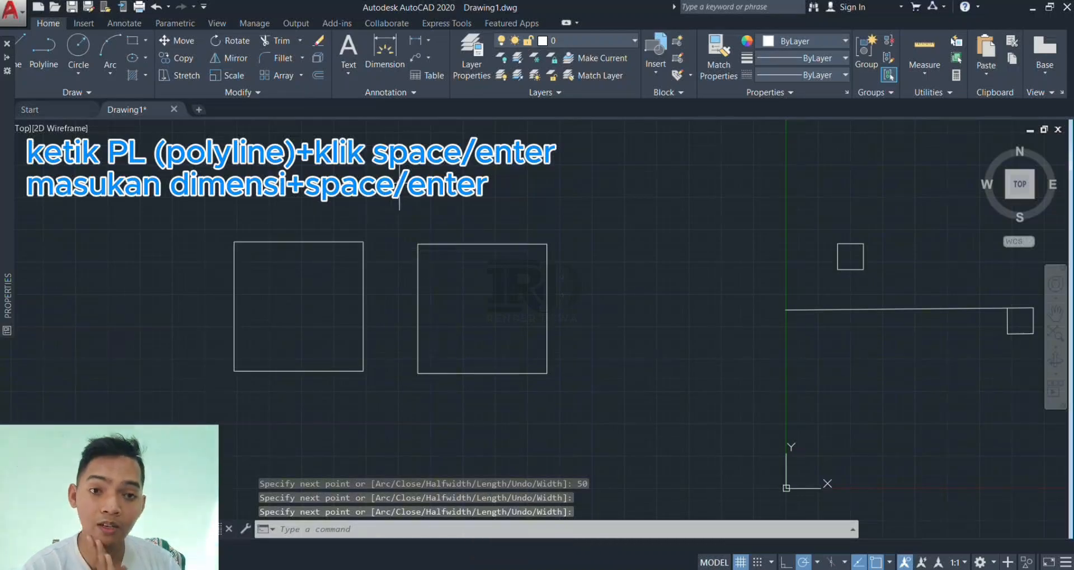
Select individual edges of the line-drawn square, and select the polyline square, to compare how each is picked
{"action": "left_click", "coordinate": [350, 242]}
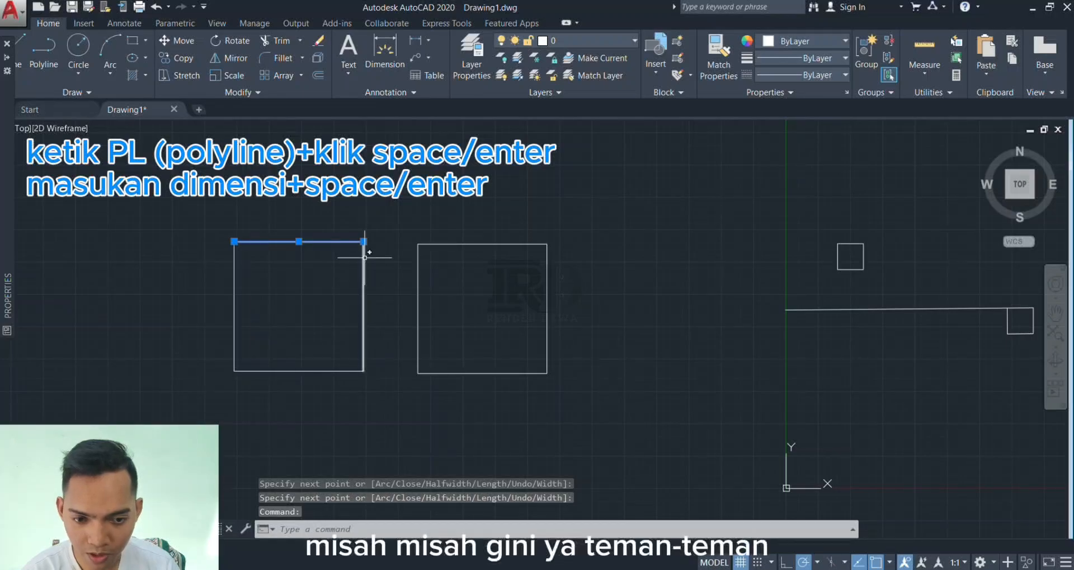
{"action": "key", "text": "Escape"}
{"action": "left_click", "coordinate": [365, 257]}
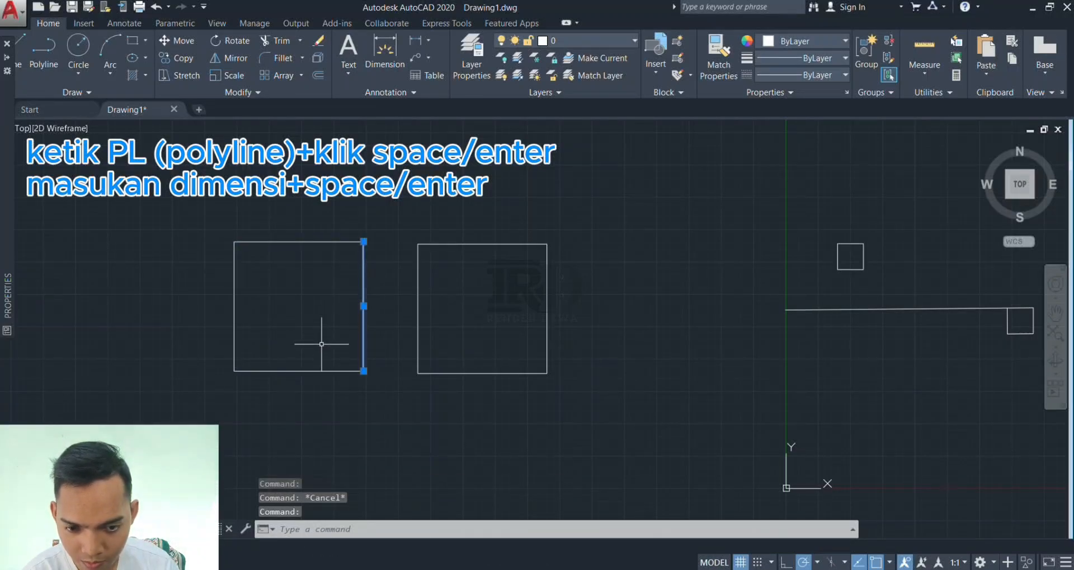
{"action": "key", "text": "Escape"}
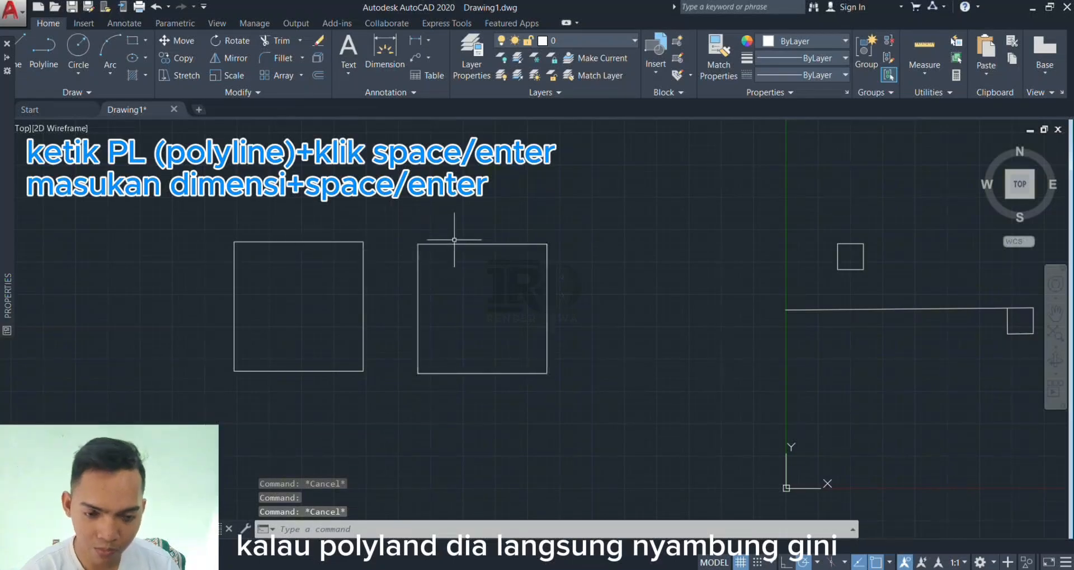
{"action": "left_click", "coordinate": [521, 244]}
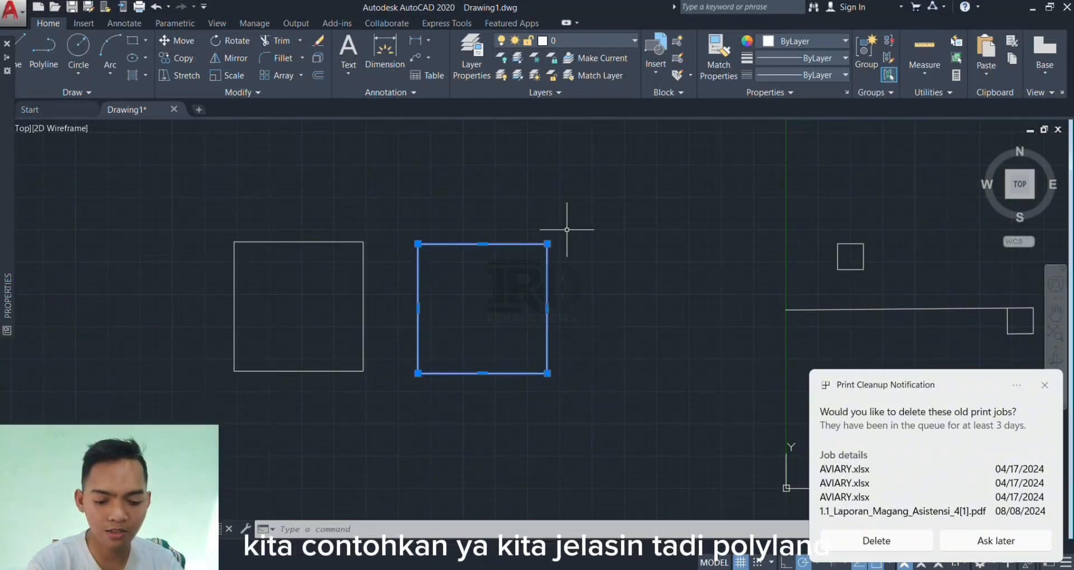
{"action": "key", "text": "Escape"}
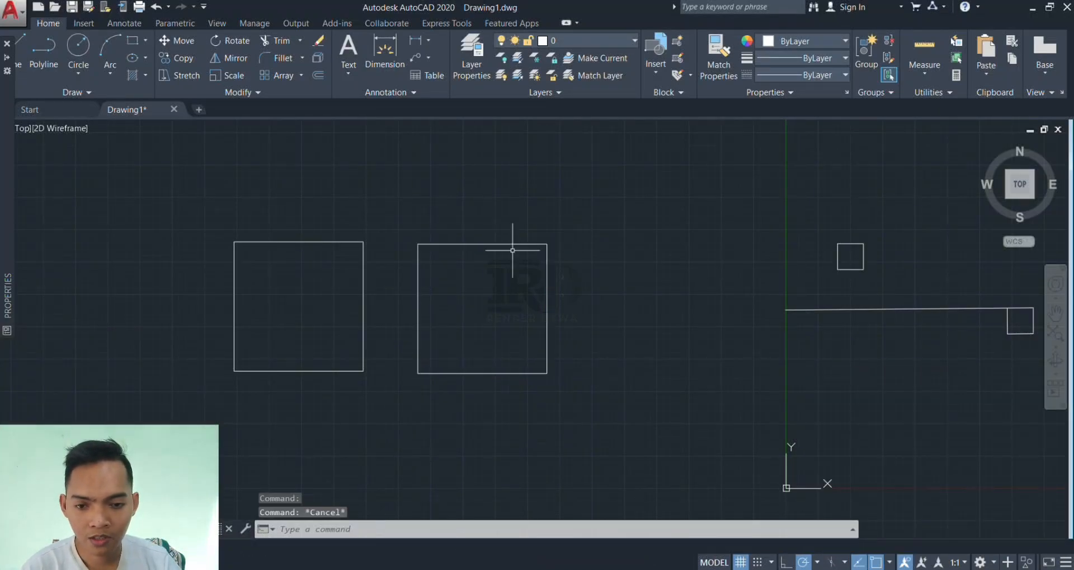
Draw a nine-segment zigzag polyline above the two large squares and check how it selects
{"action": "type", "text": "pl"}
{"action": "key", "text": "Return"}
{"action": "left_click", "coordinate": [284, 194]}
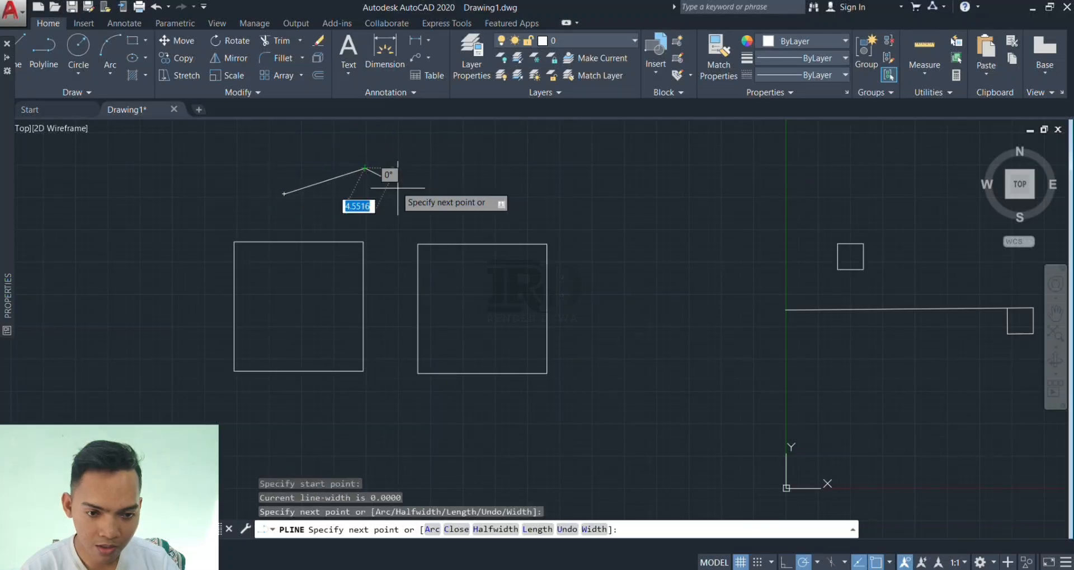
{"action": "left_click", "coordinate": [404, 195]}
{"action": "left_click", "coordinate": [451, 162]}
{"action": "left_click", "coordinate": [540, 206]}
{"action": "left_click", "coordinate": [595, 152]}
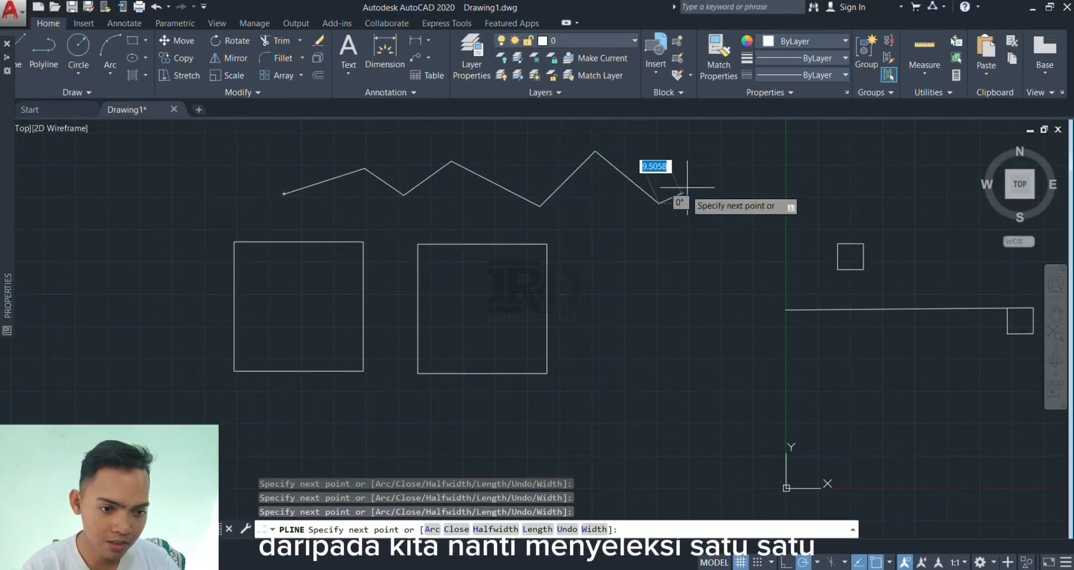
{"action": "left_click", "coordinate": [658, 204]}
{"action": "left_click", "coordinate": [704, 159]}
{"action": "left_click", "coordinate": [747, 201]}
{"action": "left_click", "coordinate": [780, 167]}
{"action": "key", "text": "Return"}
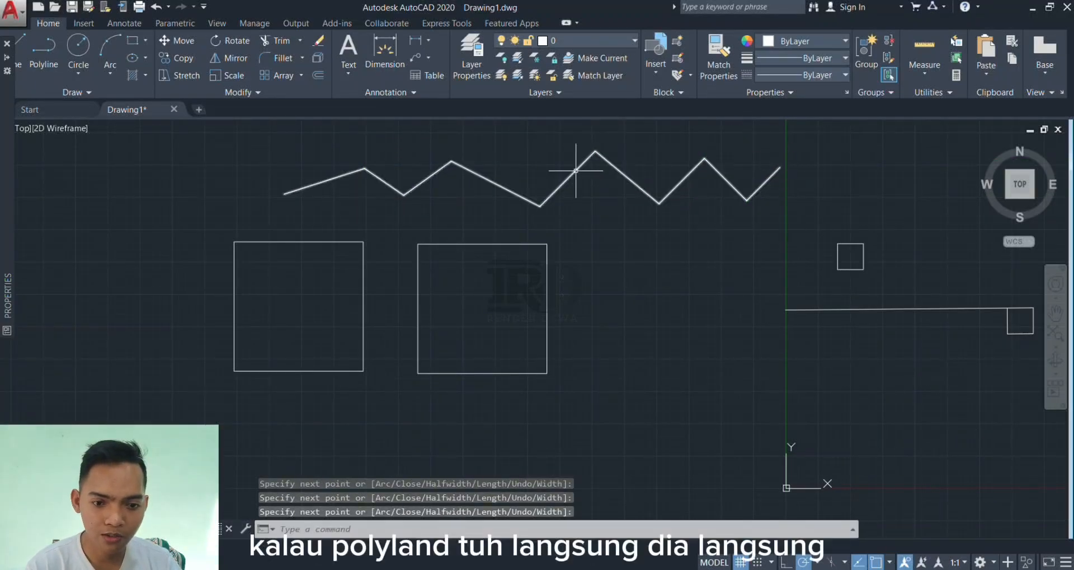
{"action": "left_click", "coordinate": [501, 185]}
{"action": "key", "text": "Escape"}
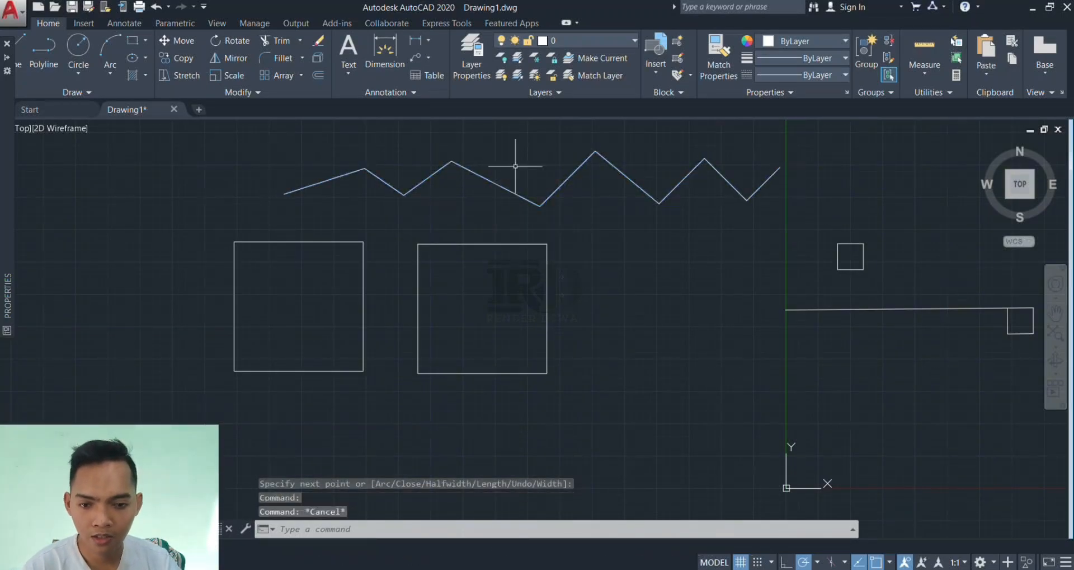
Draw a similar nine-segment zigzag with the Line command between the polyline zigzag and the squares
{"action": "type", "text": "l"}
{"action": "key", "text": "Return"}
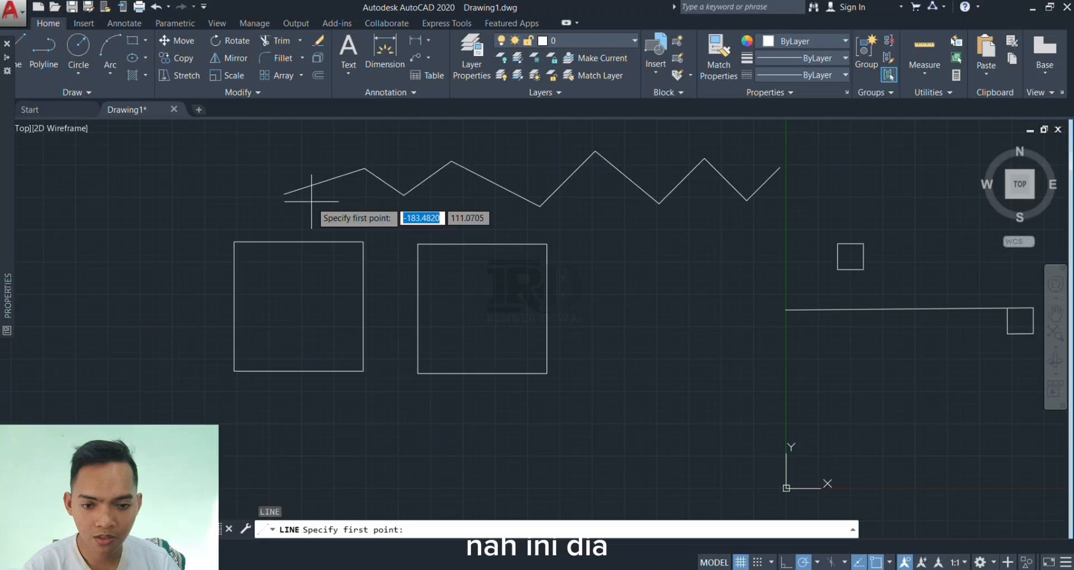
{"action": "left_click", "coordinate": [294, 226]}
{"action": "left_click", "coordinate": [365, 199]}
{"action": "left_click", "coordinate": [421, 221]}
{"action": "left_click", "coordinate": [462, 201]}
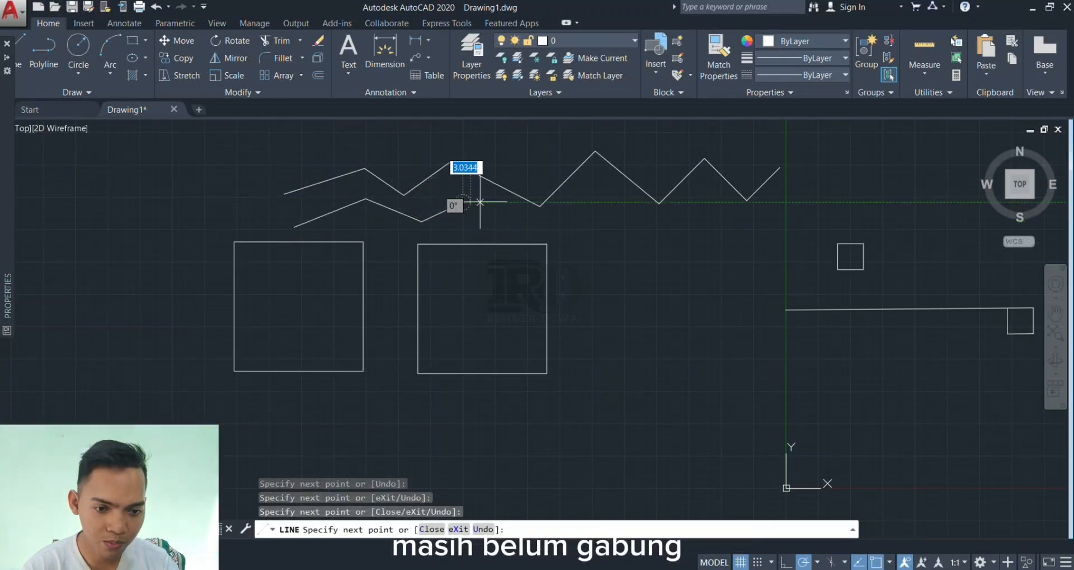
{"action": "left_click", "coordinate": [551, 226]}
{"action": "left_click", "coordinate": [571, 205]}
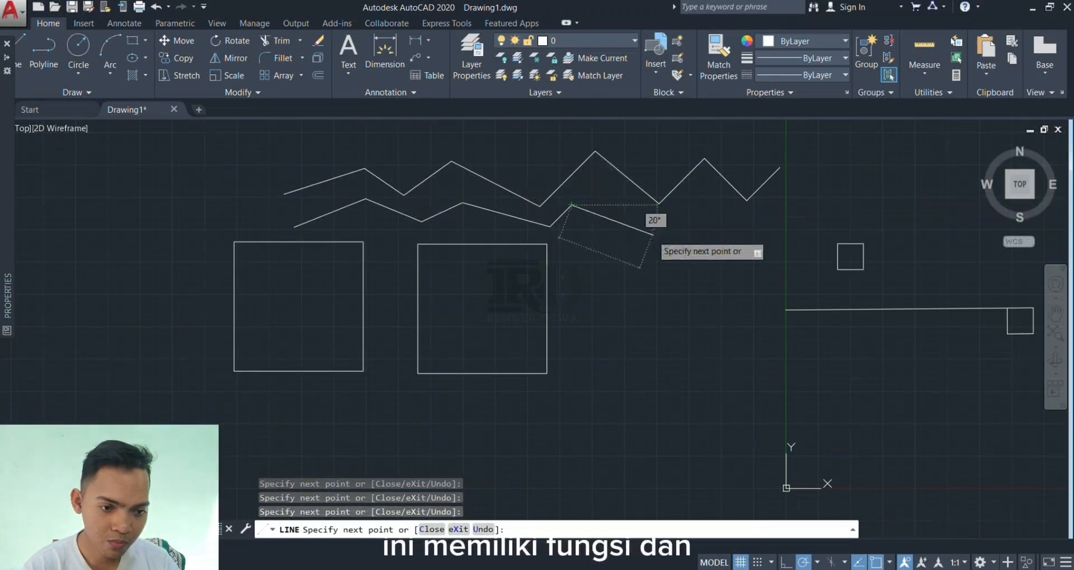
{"action": "left_click", "coordinate": [652, 234]}
{"action": "left_click", "coordinate": [705, 208]}
{"action": "left_click", "coordinate": [742, 229]}
{"action": "left_click", "coordinate": [791, 201]}
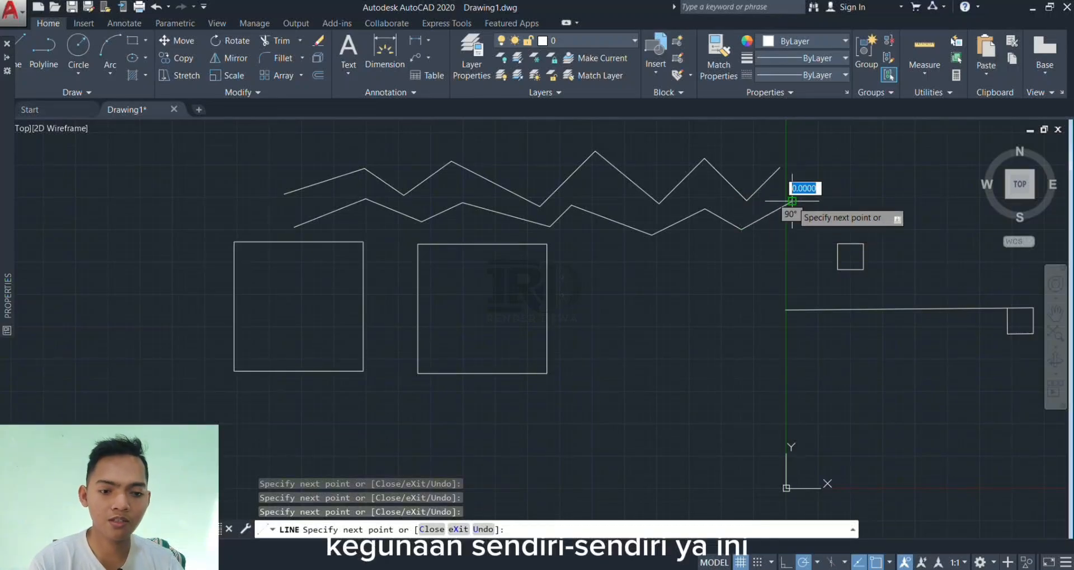
{"action": "key", "text": "Return"}
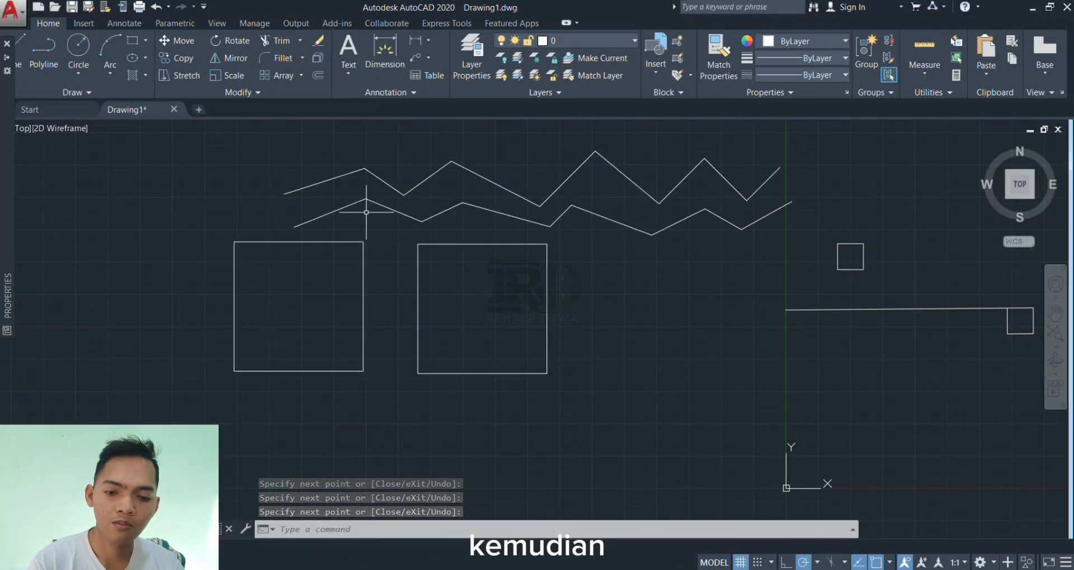
{"action": "key", "text": "Escape"}
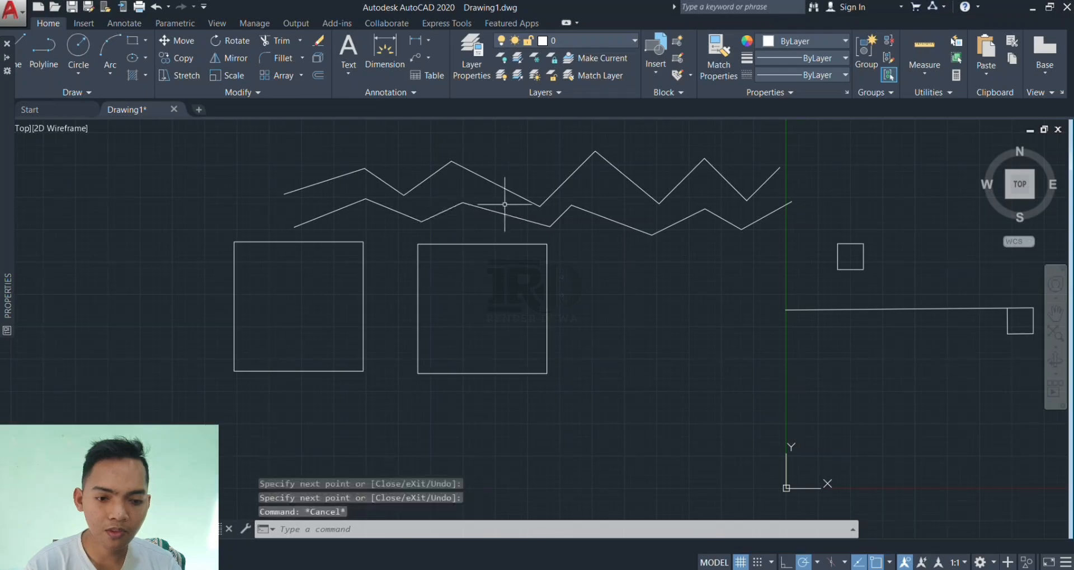
Undo both the line zigzag and the polyline zigzag above the squares
{"action": "key", "text": "ctrl+z"}
{"action": "key", "text": "ctrl+z"}
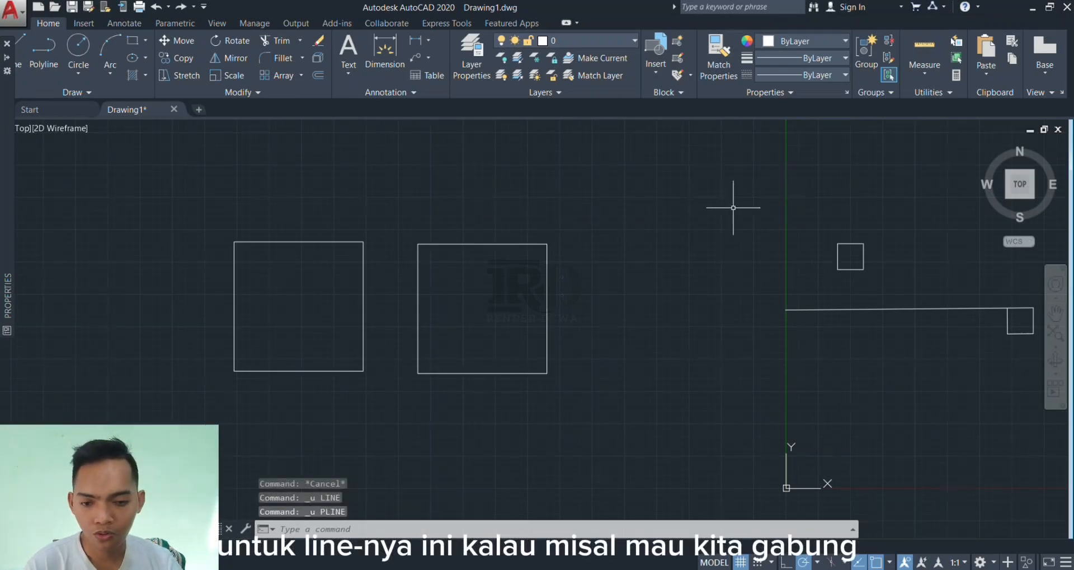
Join the four edges of the line-drawn square into a single polyline
{"action": "left_click", "coordinate": [217, 215]}
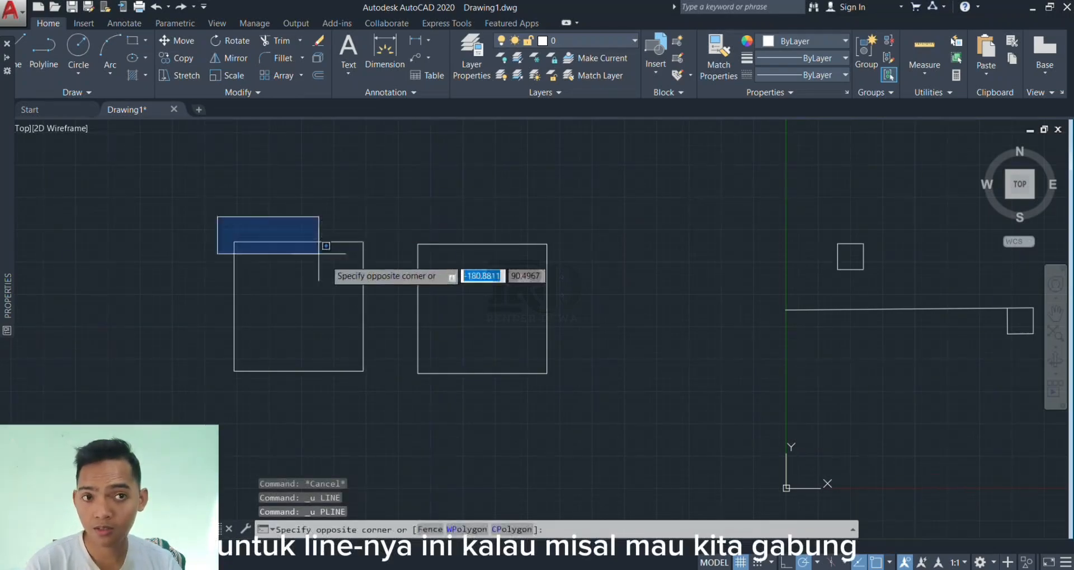
{"action": "left_click", "coordinate": [399, 404]}
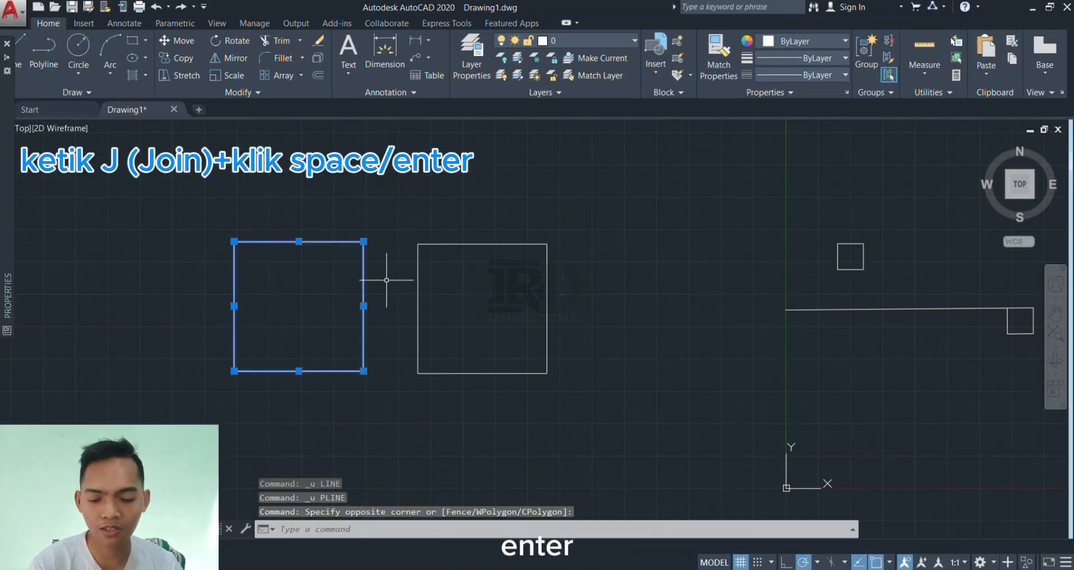
{"action": "type", "text": "j"}
{"action": "key", "text": "Return"}
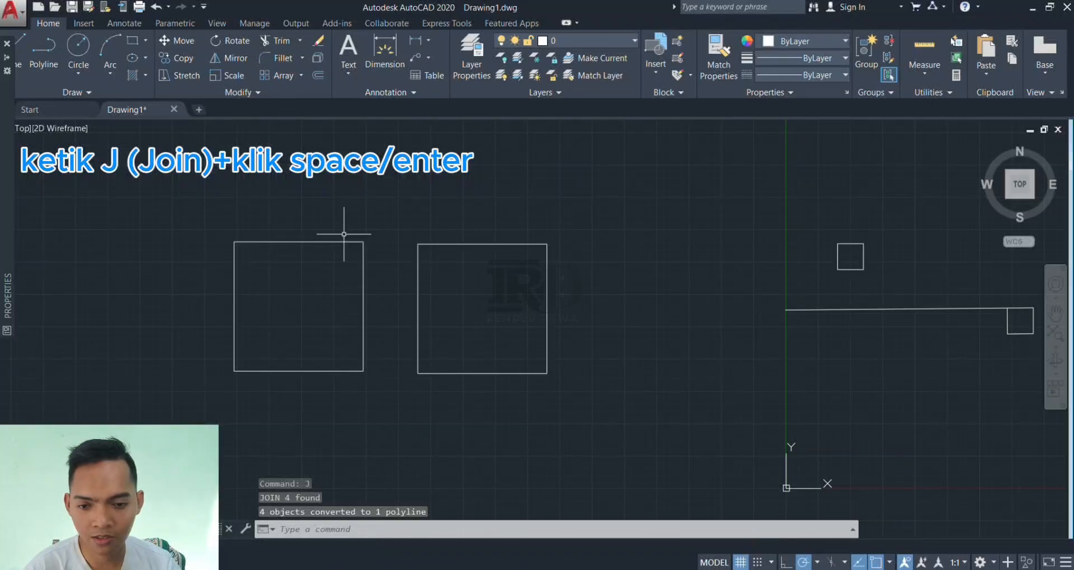
Select the joined square and the polyline square to compare how each is picked, and clear the selection
{"action": "left_click", "coordinate": [182, 202]}
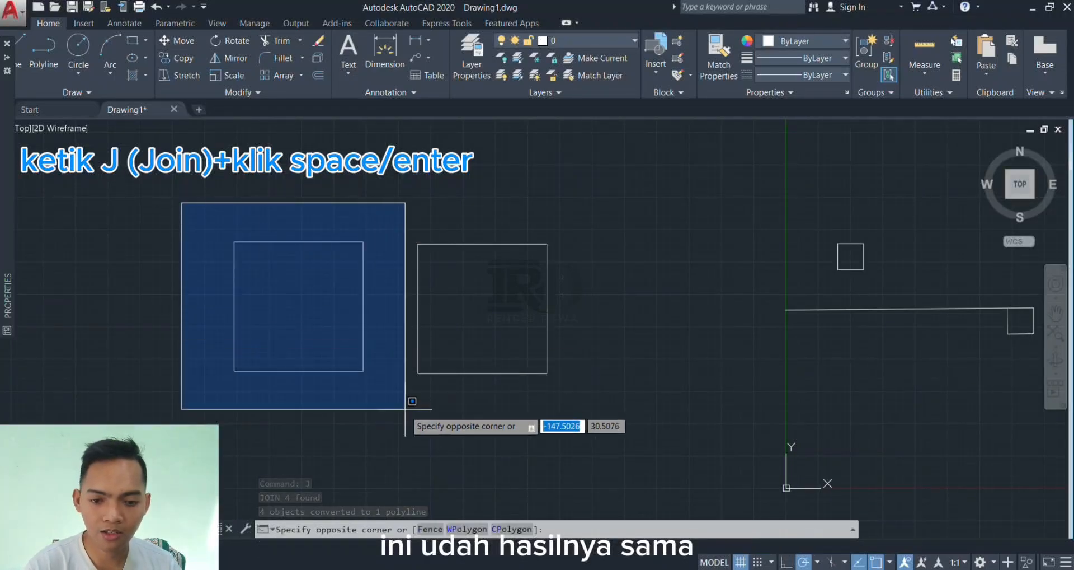
{"action": "left_click", "coordinate": [411, 409]}
{"action": "key", "text": "Escape"}
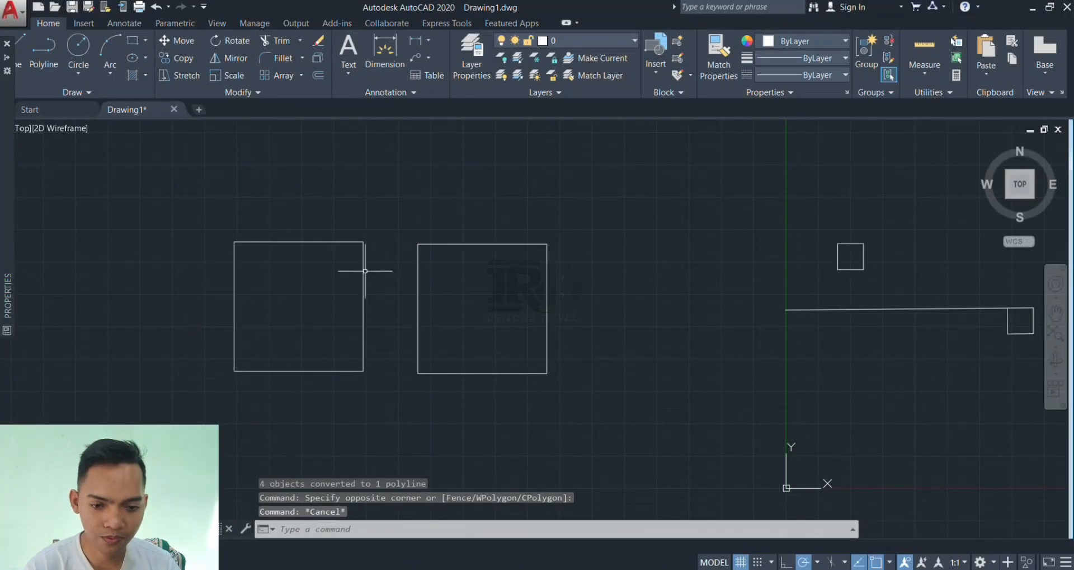
{"action": "left_click", "coordinate": [364, 267]}
{"action": "left_click", "coordinate": [417, 249]}
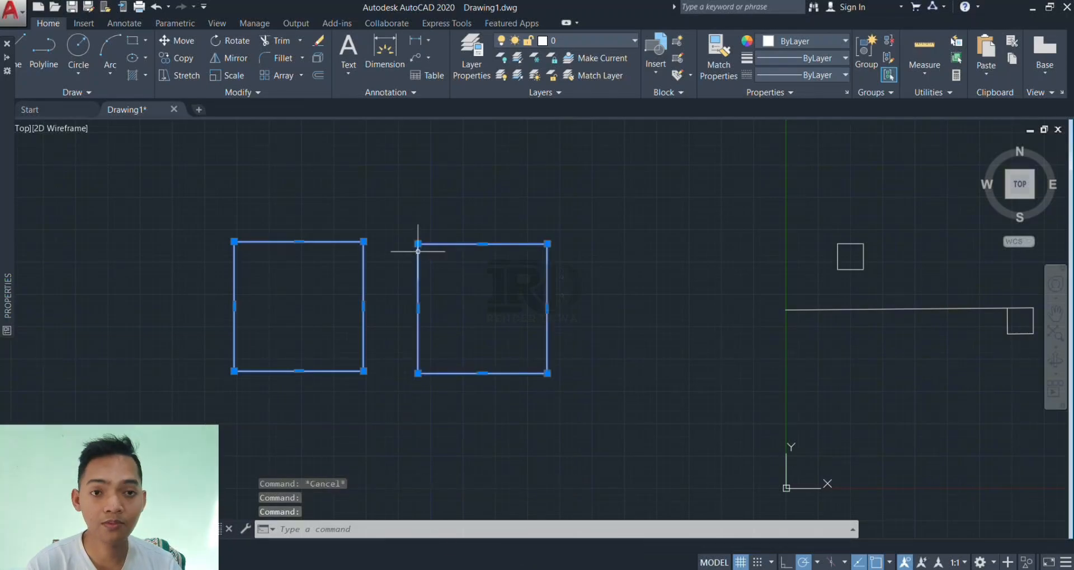
{"action": "key", "text": "Escape"}
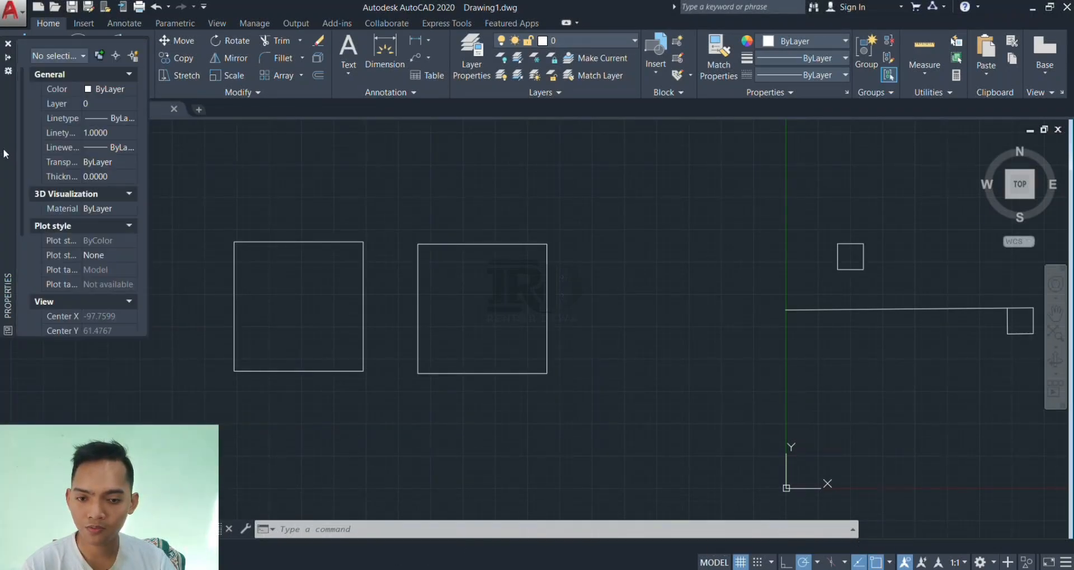
Dock the Properties palette beside the drawing area and set it to auto-hide
{"action": "left_click_drag", "start_coordinate": [4, 151], "coordinate": [5, 217]}
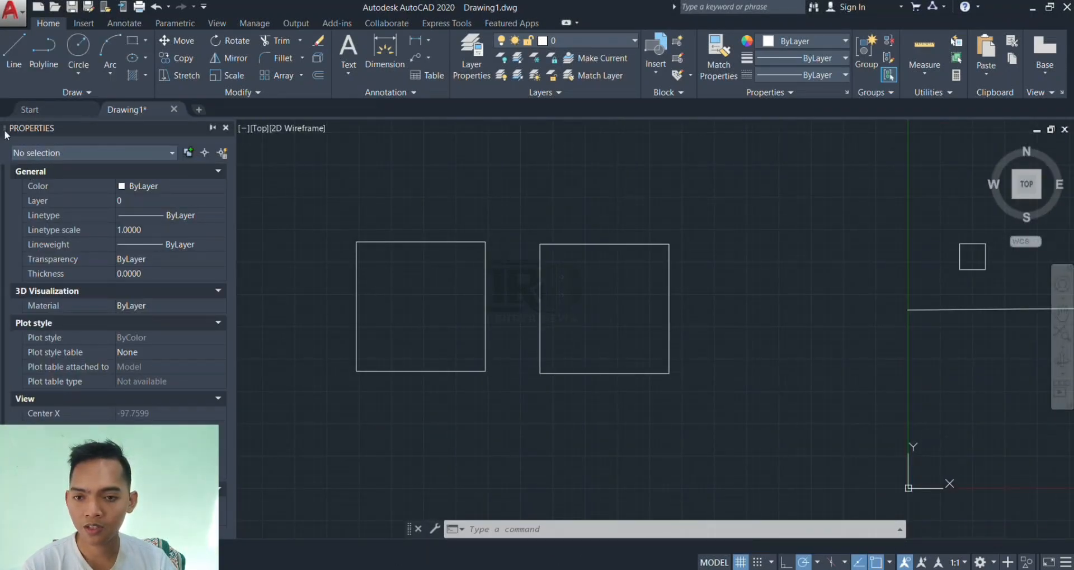
{"action": "left_click", "coordinate": [212, 127]}
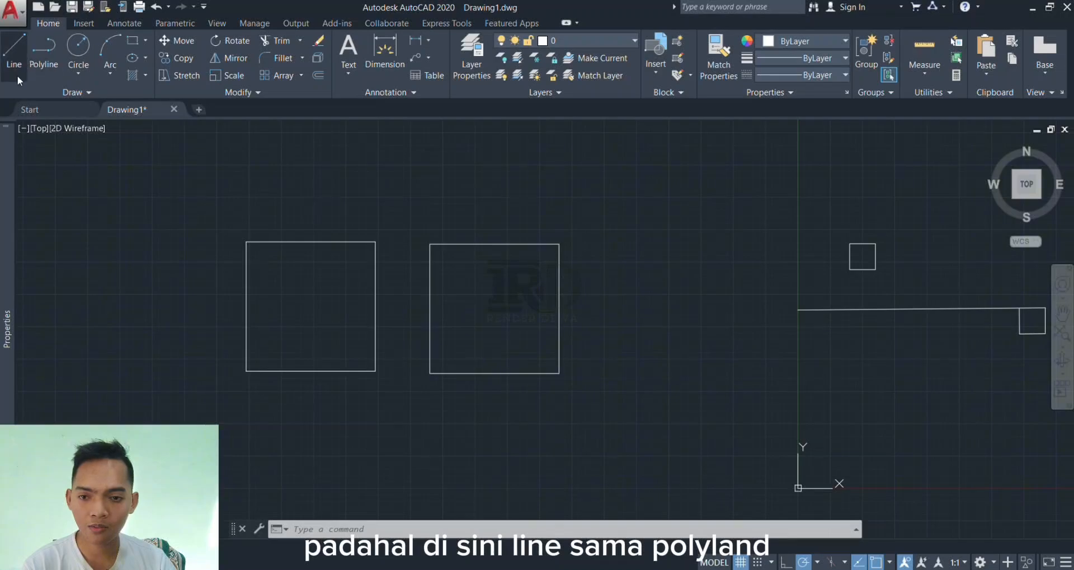
{"action": "left_click", "coordinate": [15, 72]}
{"action": "left_click", "coordinate": [42, 74]}
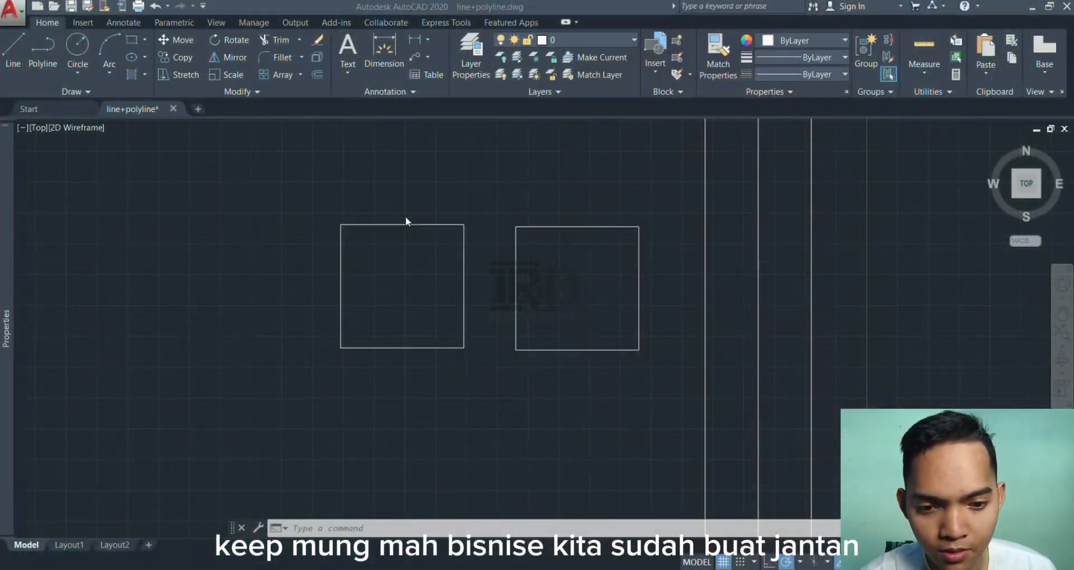
Examine the front view (Tampak Depan) and section A-A on the house drawing sheet in the line+polyline drawing
{"action": "scroll", "coordinate": [405, 220], "scroll_direction": "up", "scroll_amount": 2}
{"action": "scroll", "coordinate": [407, 221], "scroll_direction": "down", "scroll_amount": 2}
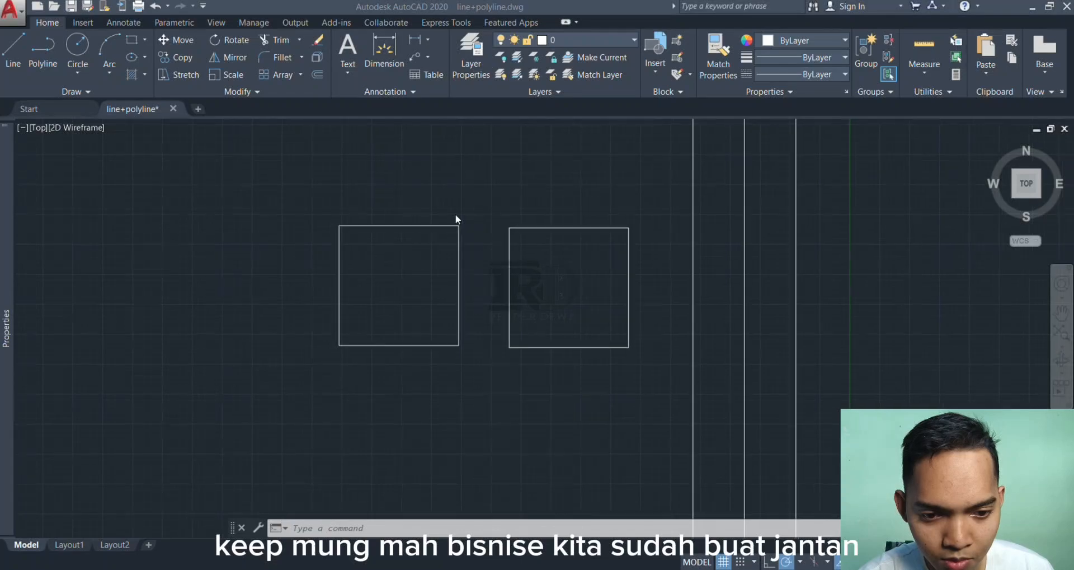
{"action": "scroll", "coordinate": [455, 213], "scroll_direction": "down", "scroll_amount": 6}
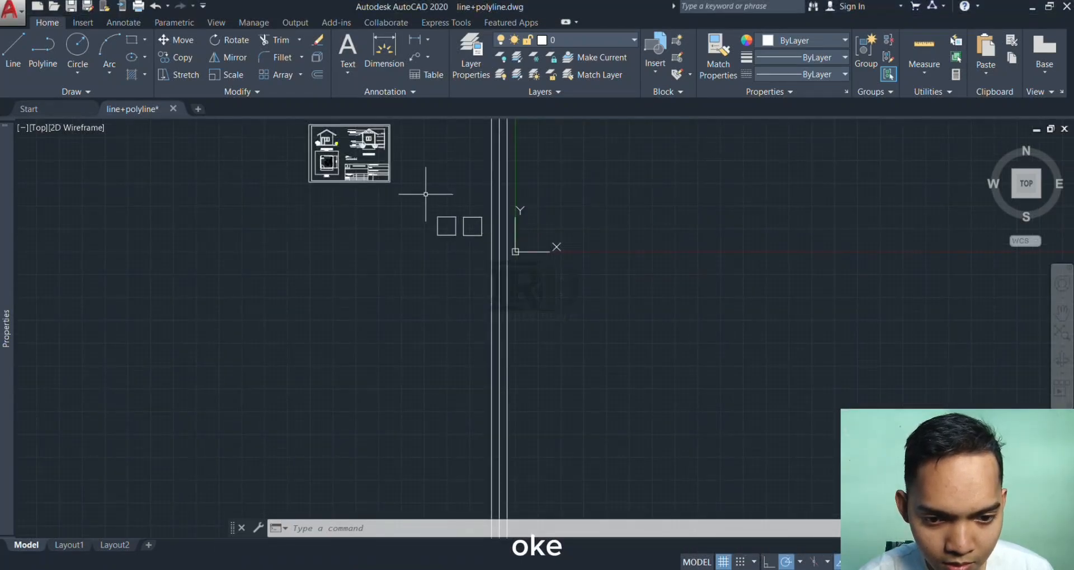
{"action": "middle_click_drag", "start_coordinate": [426, 196], "coordinate": [546, 304]}
{"action": "scroll", "coordinate": [484, 259], "scroll_direction": "up", "scroll_amount": 4}
{"action": "scroll", "coordinate": [436, 249], "scroll_direction": "up", "scroll_amount": 6}
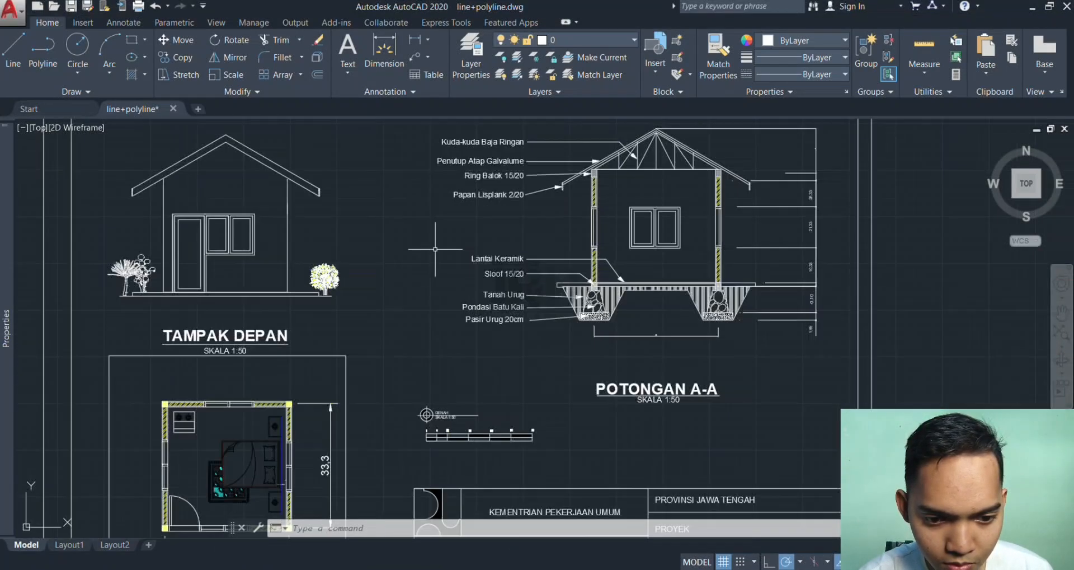
{"action": "middle_click_drag", "start_coordinate": [435, 249], "coordinate": [528, 222]}
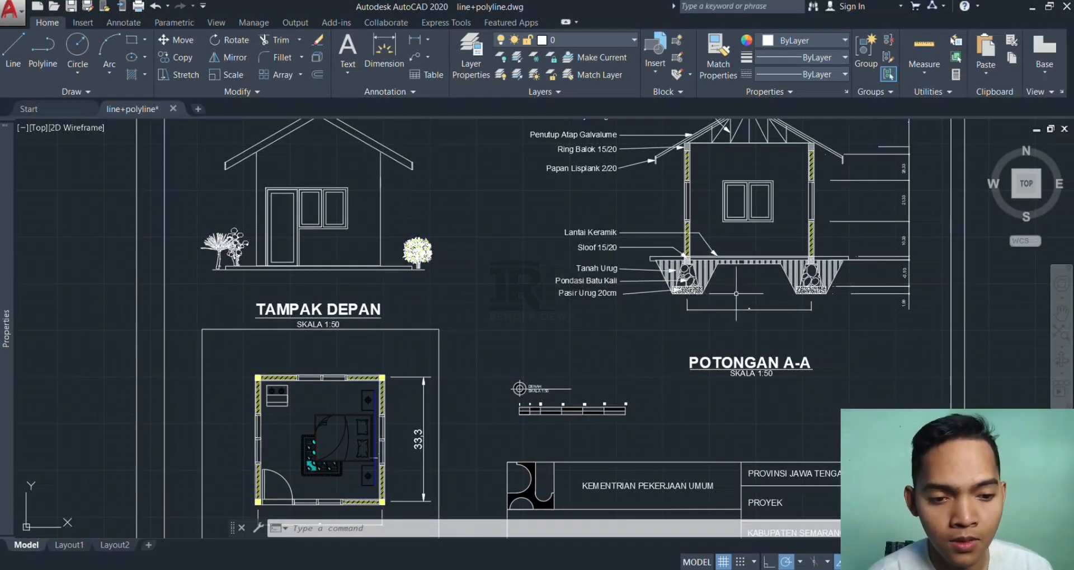
Examine the Denah floor plan up close, checking its walls, furniture and any section markings
{"action": "middle_click_drag", "start_coordinate": [368, 351], "coordinate": [395, 252]}
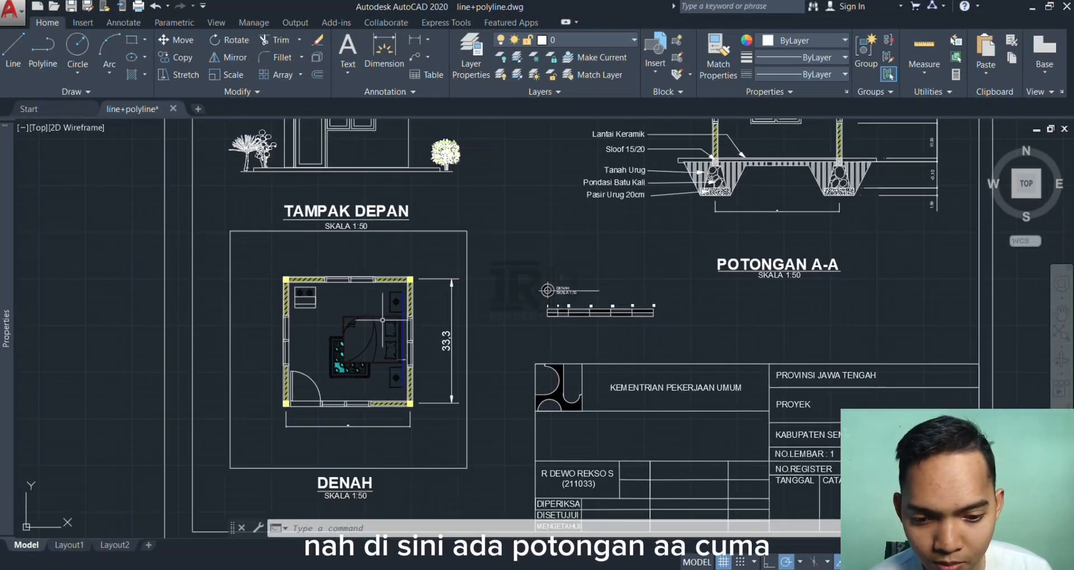
{"action": "scroll", "coordinate": [382, 334], "scroll_direction": "up", "scroll_amount": 2}
{"action": "scroll", "coordinate": [382, 338], "scroll_direction": "down", "scroll_amount": 2}
{"action": "scroll", "coordinate": [352, 344], "scroll_direction": "up", "scroll_amount": 2}
{"action": "middle_click_drag", "start_coordinate": [353, 344], "coordinate": [362, 299]}
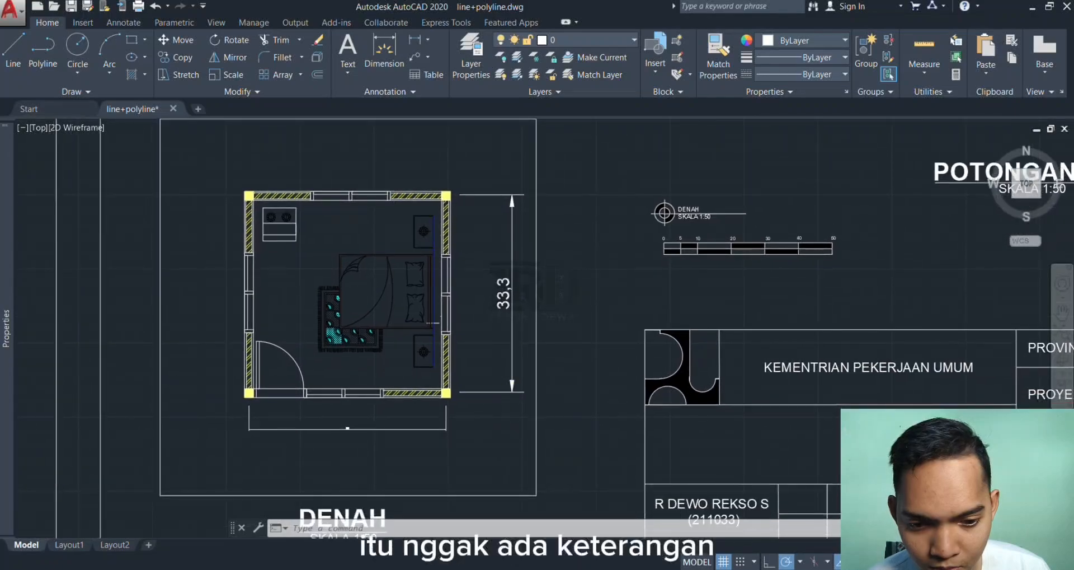
{"action": "scroll", "coordinate": [368, 287], "scroll_direction": "up", "scroll_amount": 2}
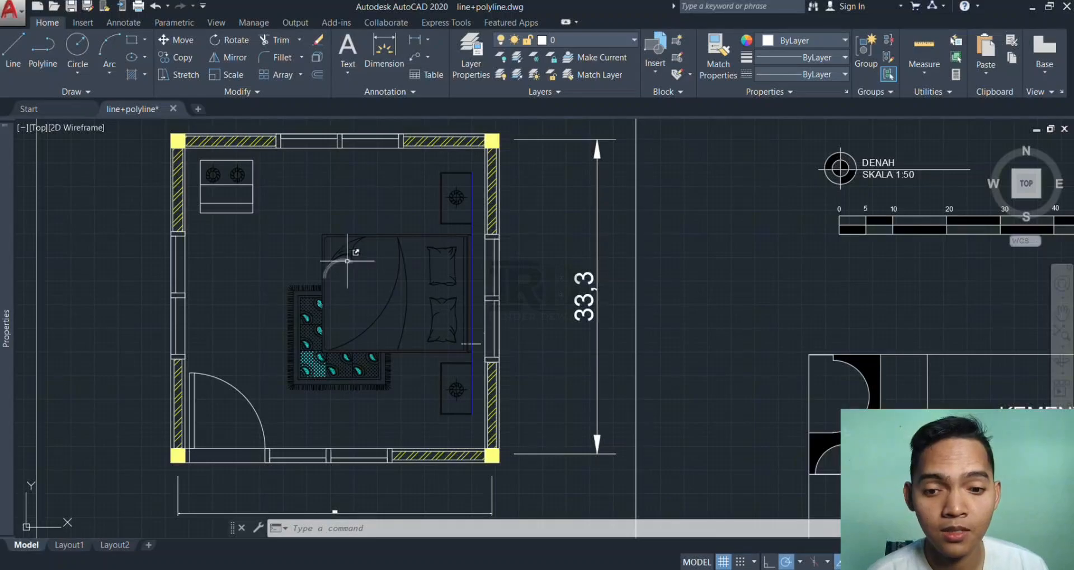
{"action": "scroll", "coordinate": [345, 263], "scroll_direction": "down", "scroll_amount": 2}
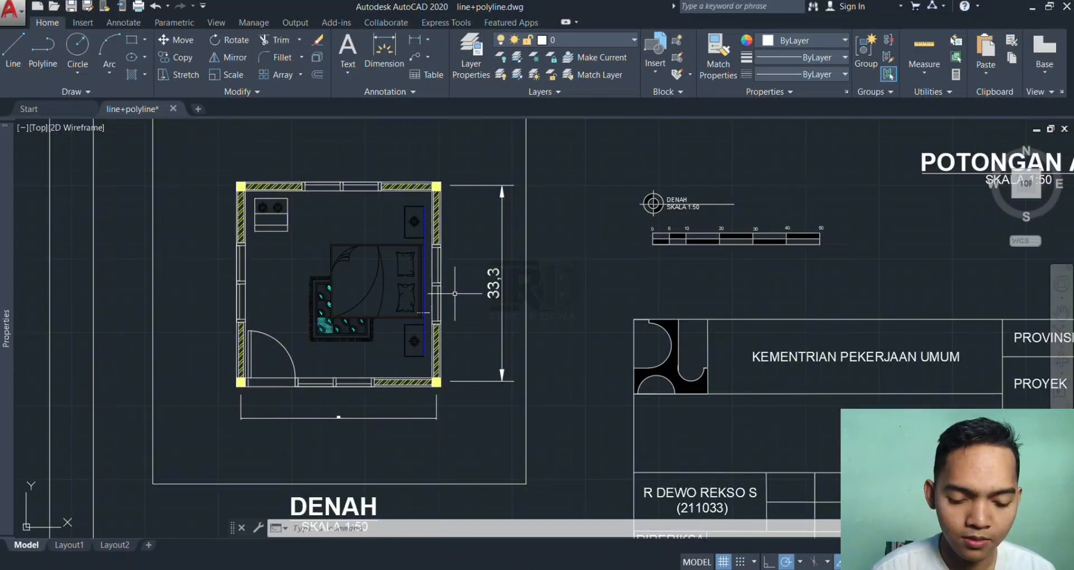
Draw a horizontal construction line with Xline across the Denah floor plan, passing through both side walls and the bed
{"action": "type", "text": "x"}
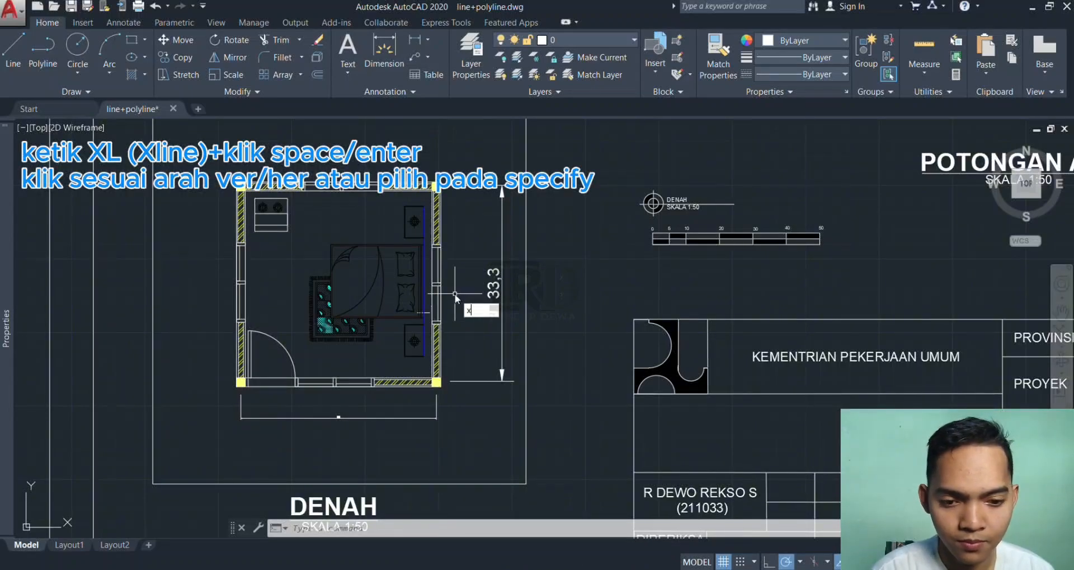
{"action": "type", "text": "l"}
{"action": "key", "text": "Return"}
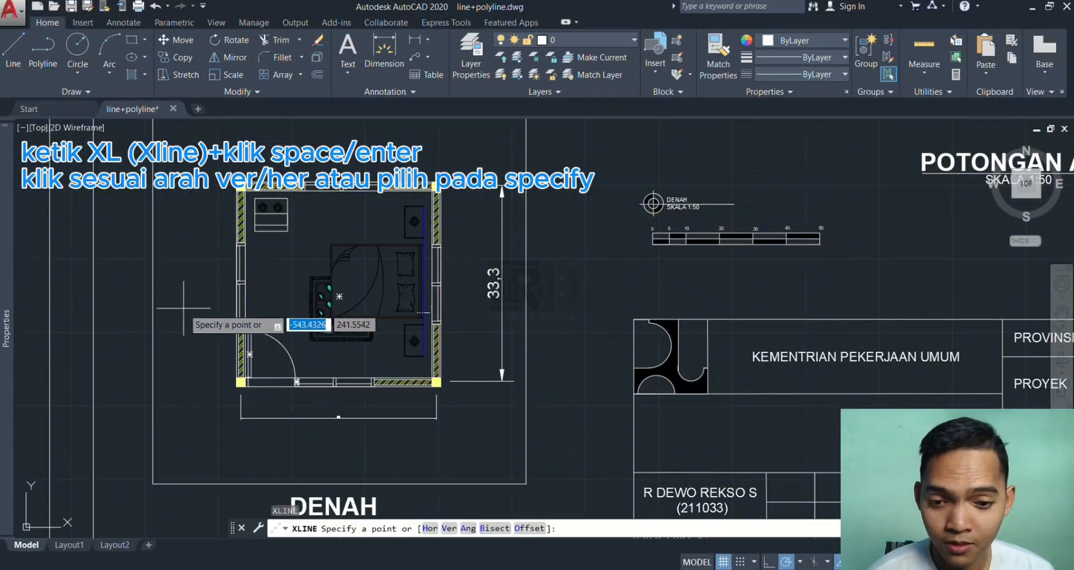
{"action": "left_click", "coordinate": [238, 301]}
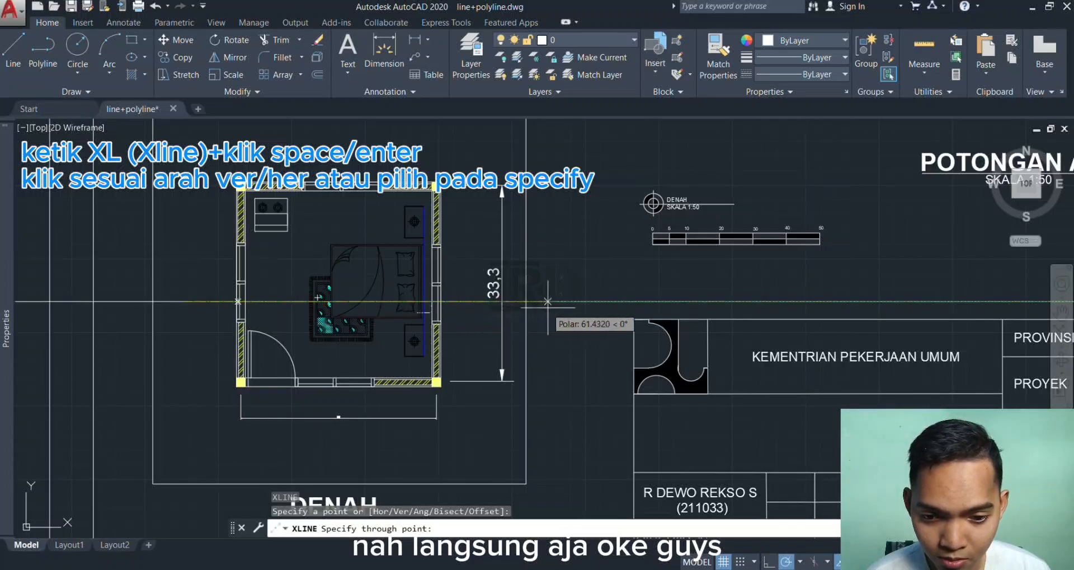
{"action": "left_click", "coordinate": [589, 301]}
{"action": "key", "text": "Return"}
Draw a half-arrow polyline rising from the construction line beyond the 33,3 dimension, with a slanted head edge about 3.8 long
{"action": "scroll", "coordinate": [622, 308], "scroll_direction": "down", "scroll_amount": 5}
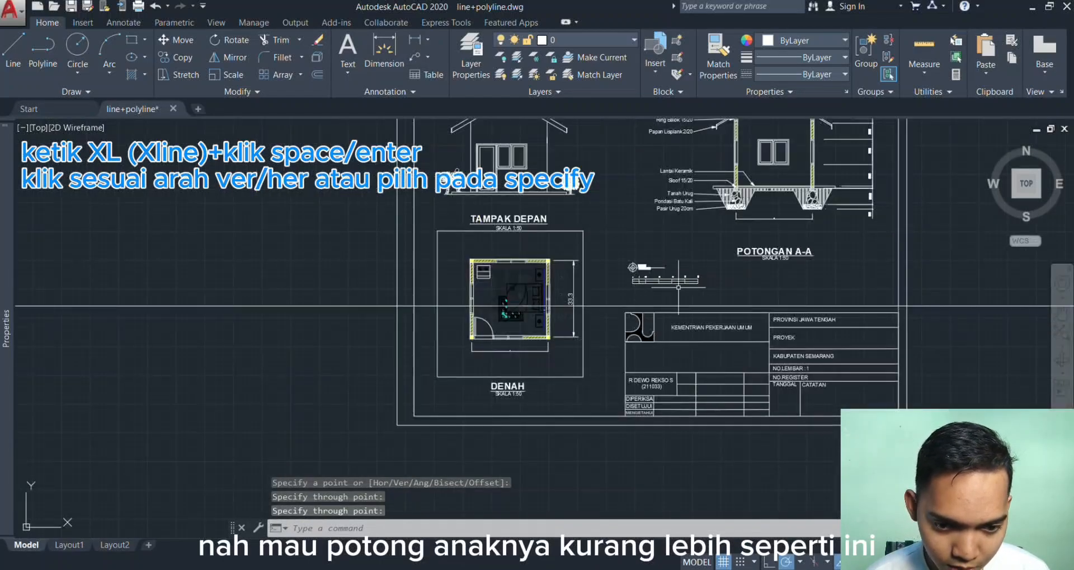
{"action": "scroll", "coordinate": [620, 295], "scroll_direction": "up", "scroll_amount": 4}
{"action": "scroll", "coordinate": [604, 296], "scroll_direction": "down", "scroll_amount": 2}
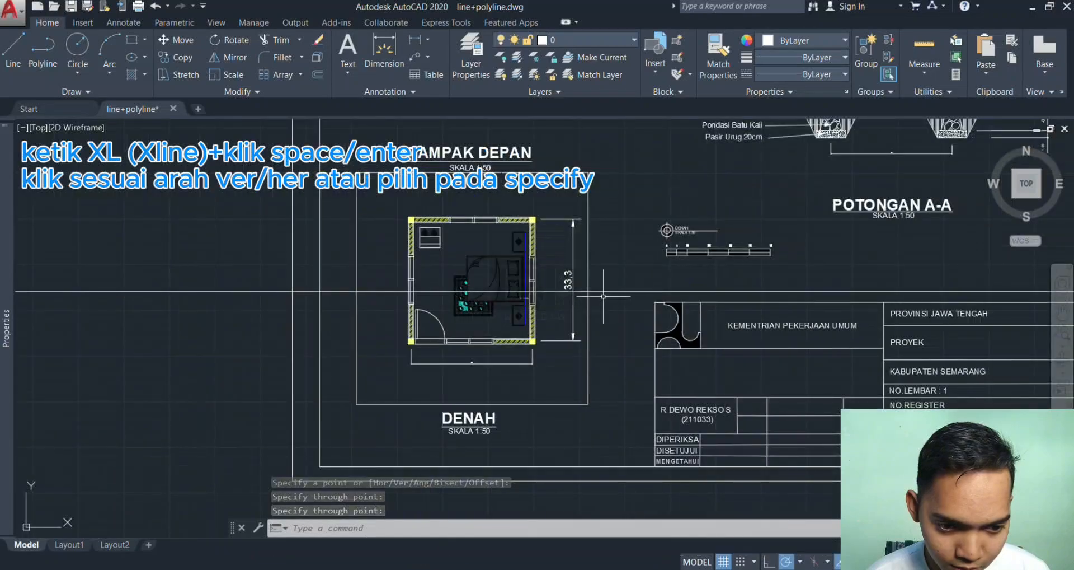
{"action": "type", "text": "l"}
{"action": "key", "text": "BackSpace"}
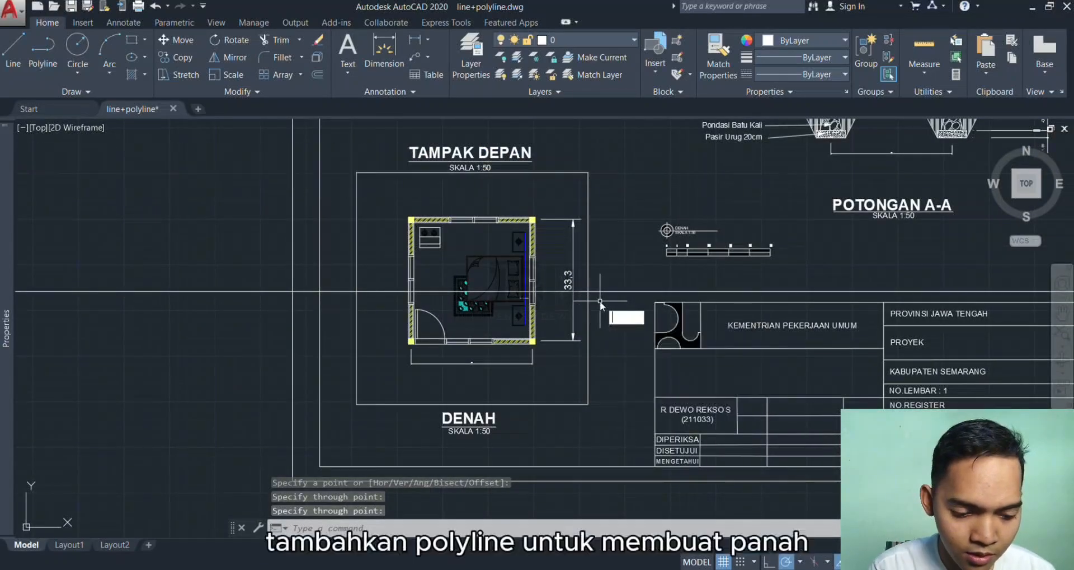
{"action": "type", "text": "pl"}
{"action": "key", "text": "space"}
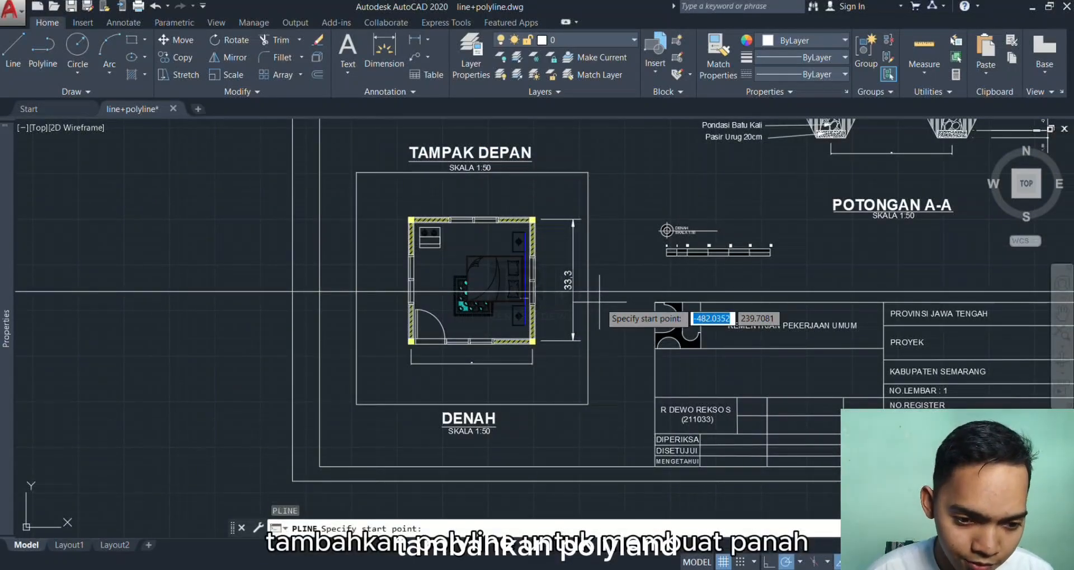
{"action": "scroll", "coordinate": [600, 291], "scroll_direction": "up", "scroll_amount": 4}
{"action": "scroll", "coordinate": [621, 286], "scroll_direction": "up", "scroll_amount": 2}
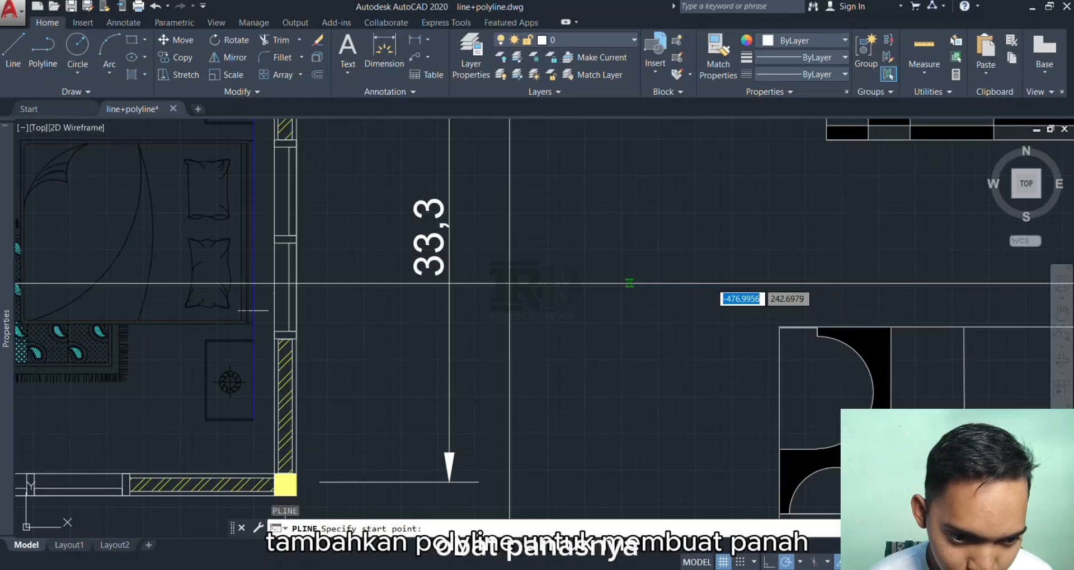
{"action": "left_click", "coordinate": [629, 282]}
{"action": "left_click", "coordinate": [629, 134]}
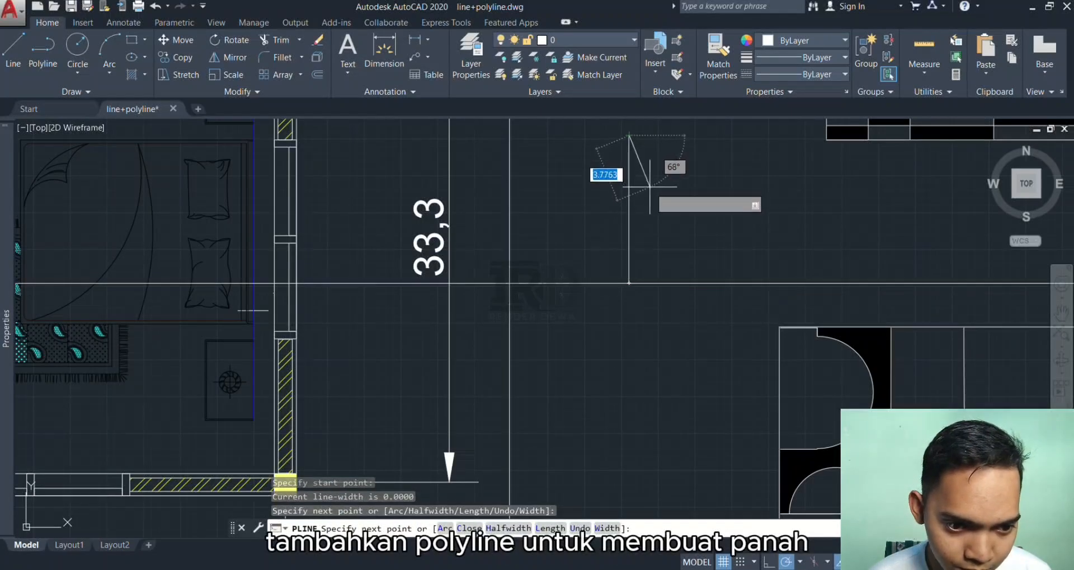
{"action": "left_click", "coordinate": [650, 186]}
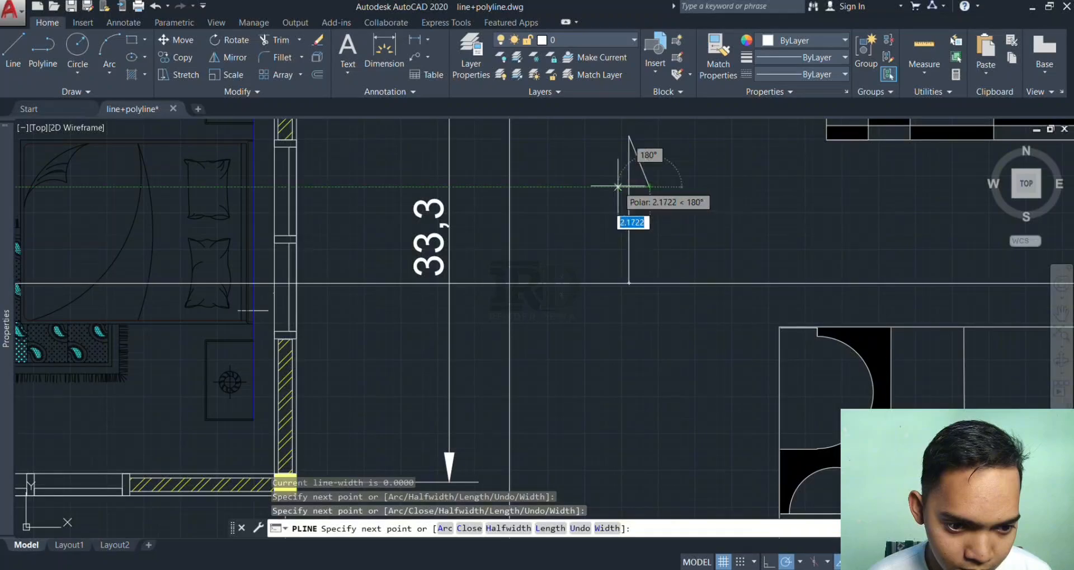
{"action": "left_click", "coordinate": [629, 186]}
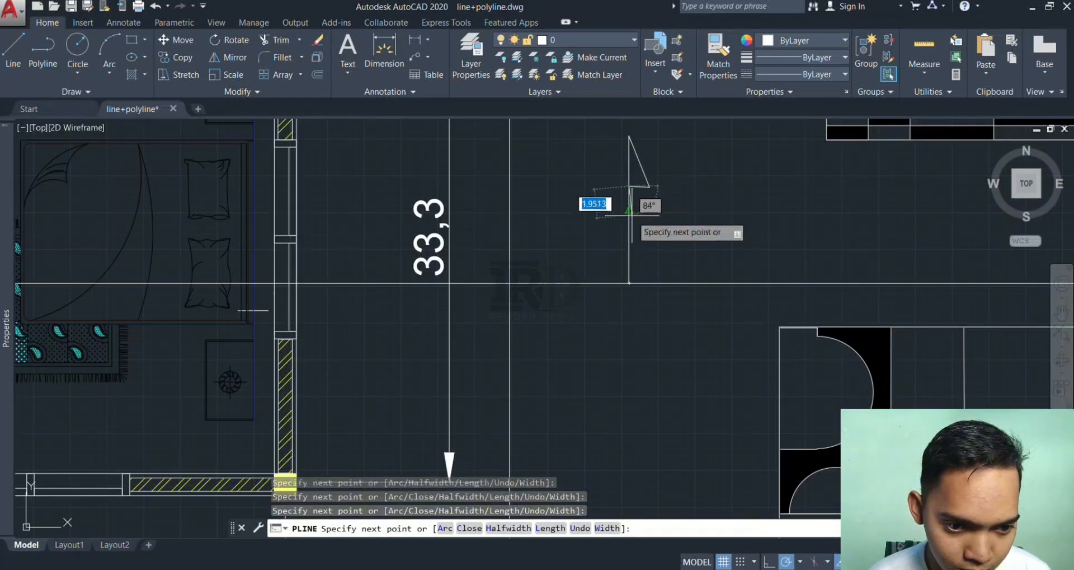
{"action": "key", "text": "Return"}
Mirror the half-arrow about the floor plan's vertical centreline to the opposite side of the plan, keeping the source object
{"action": "scroll", "coordinate": [556, 210], "scroll_direction": "down", "scroll_amount": 4}
{"action": "left_click", "coordinate": [567, 169]}
{"action": "left_click", "coordinate": [599, 269]}
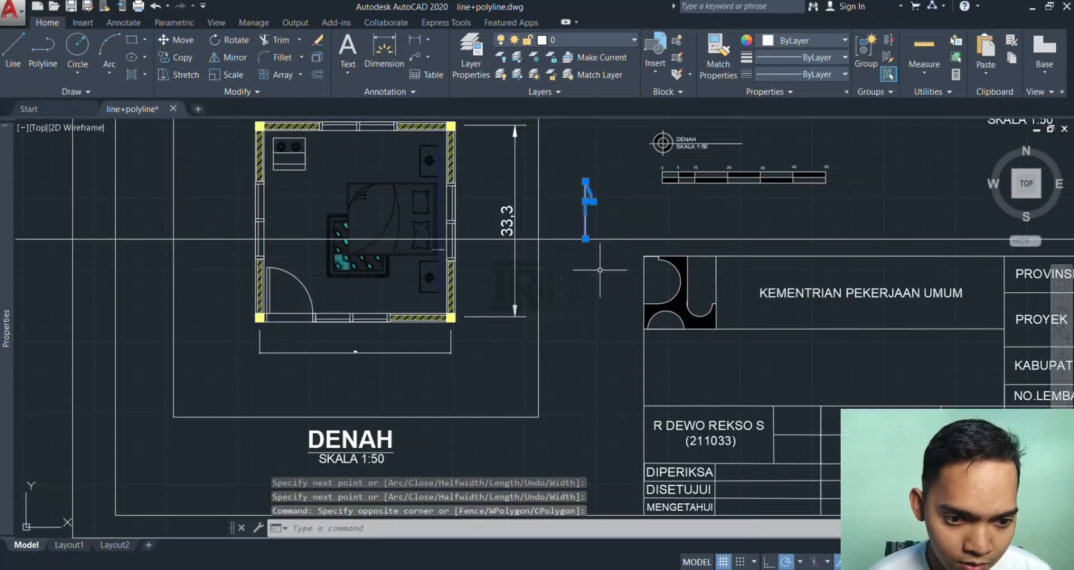
{"action": "type", "text": "MIRR"}
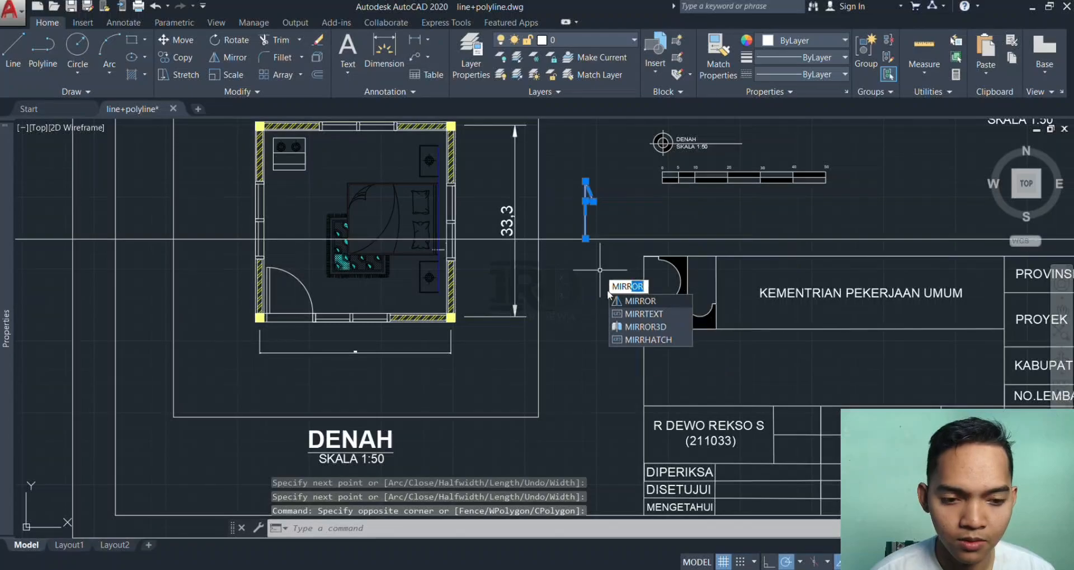
{"action": "key", "text": "Return"}
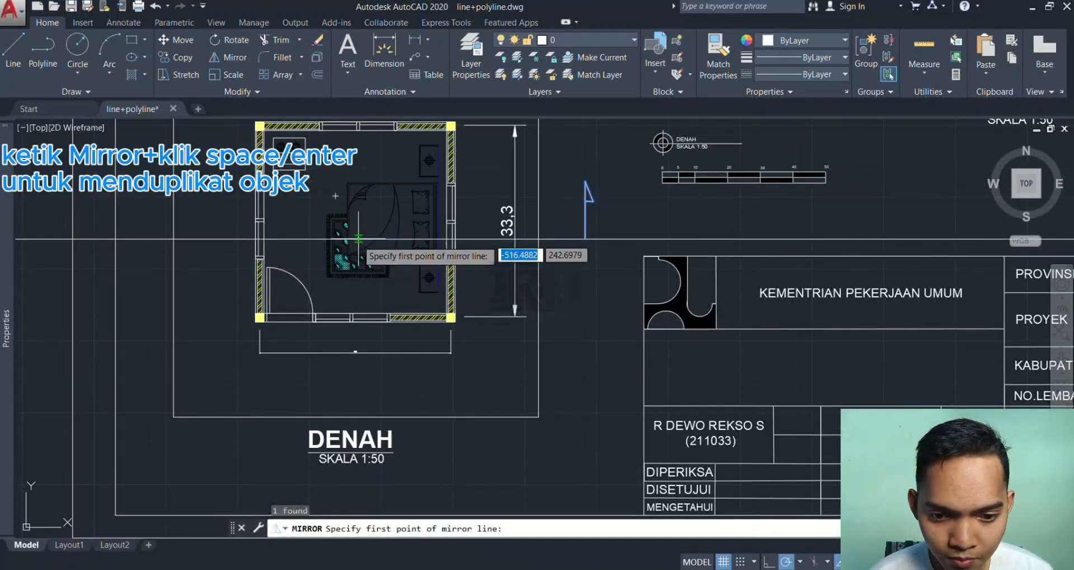
{"action": "left_click", "coordinate": [355, 316]}
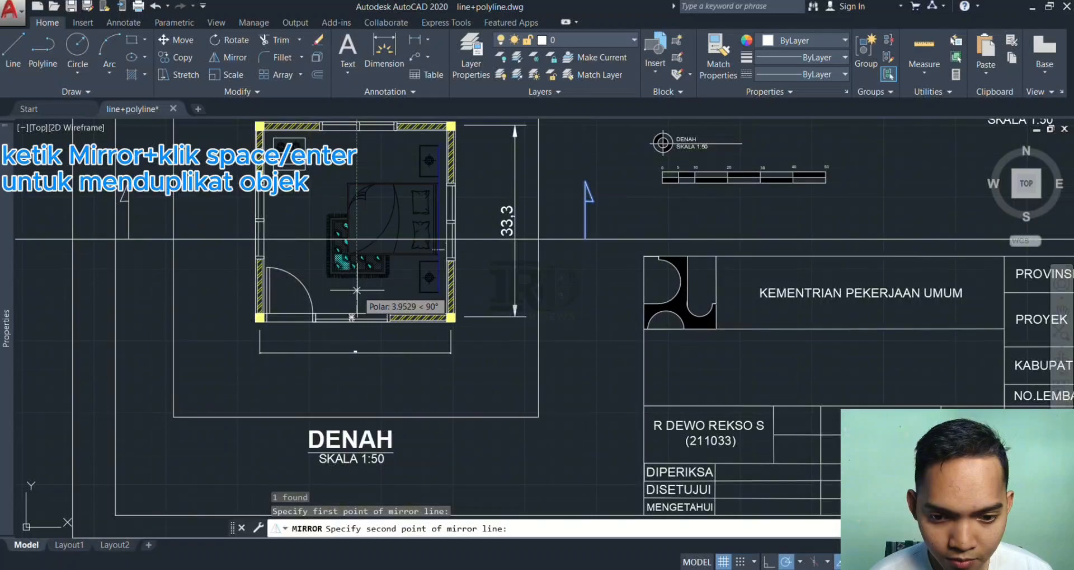
{"action": "left_click", "coordinate": [357, 290]}
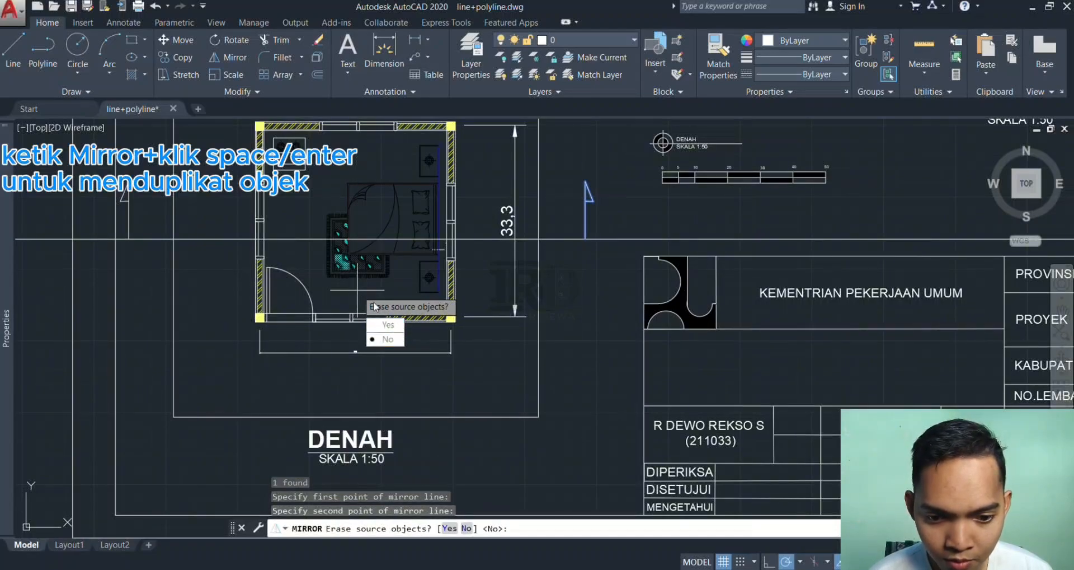
{"action": "left_click", "coordinate": [386, 340]}
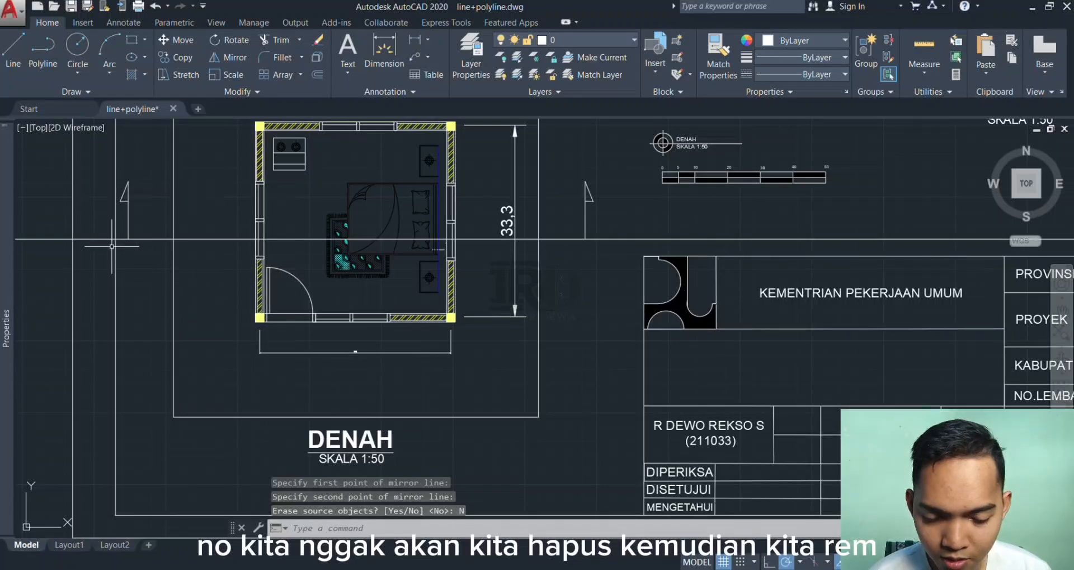
Trim the horizontal construction line at both half-arrow stems, cutting away the short overhang beyond the arrow near the 33,3 dimension
{"action": "type", "text": "trim"}
{"action": "key", "text": "Return"}
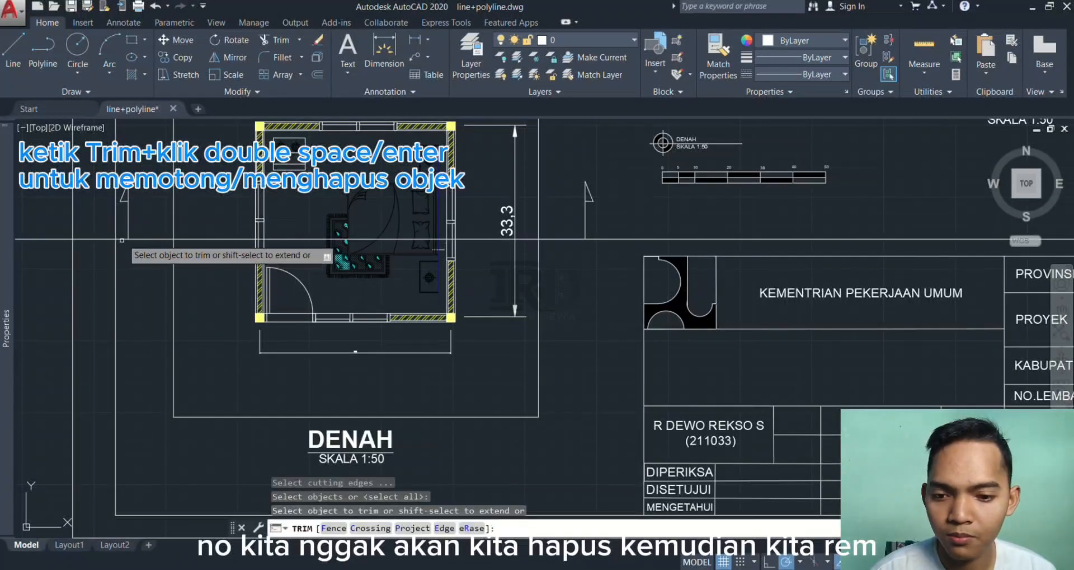
{"action": "key", "text": "Return"}
{"action": "left_click", "coordinate": [117, 238]}
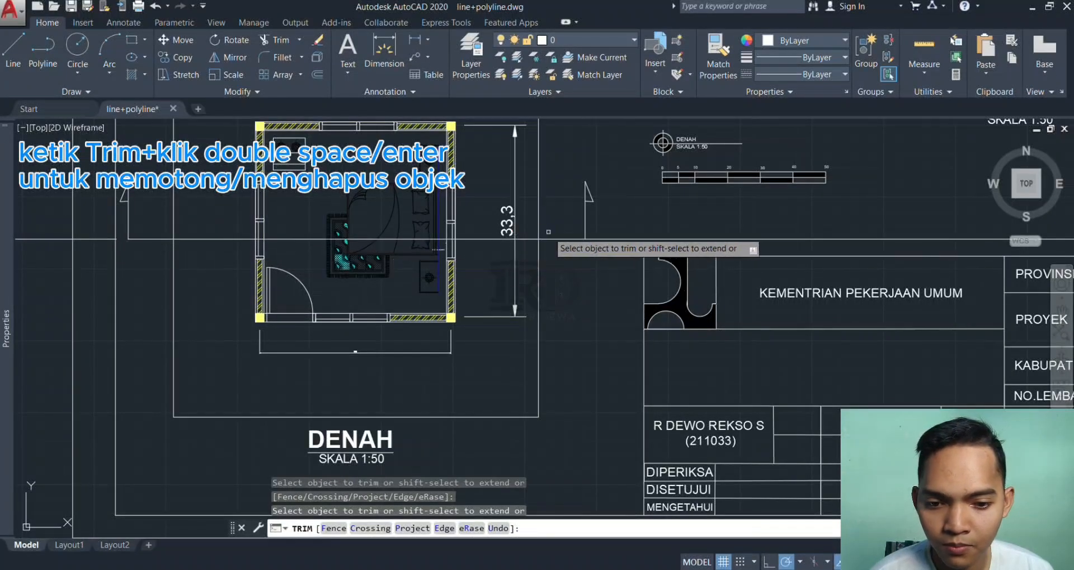
{"action": "left_click", "coordinate": [596, 238]}
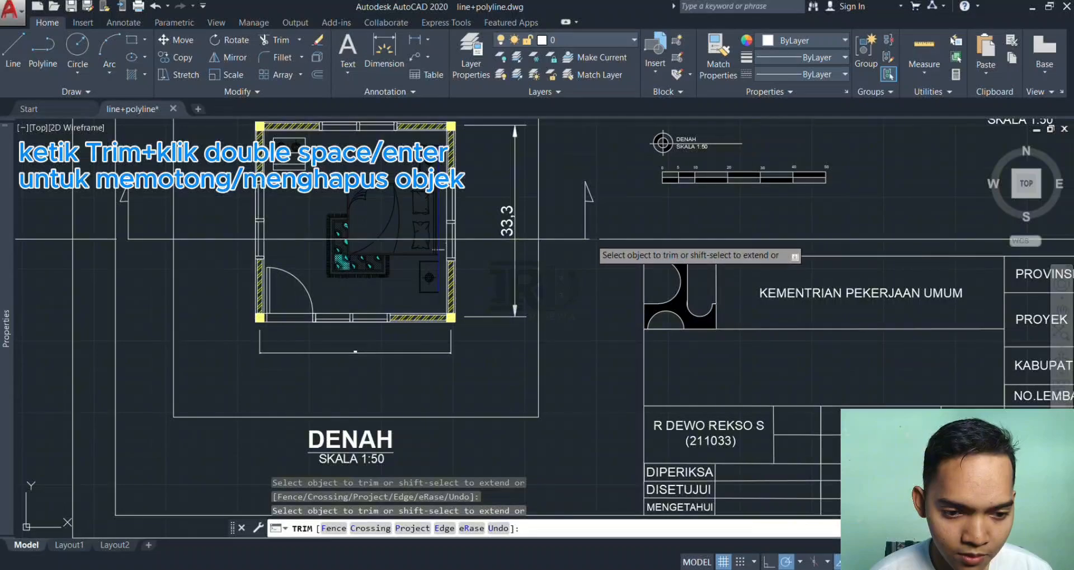
{"action": "scroll", "coordinate": [587, 238], "scroll_direction": "up", "scroll_amount": 6}
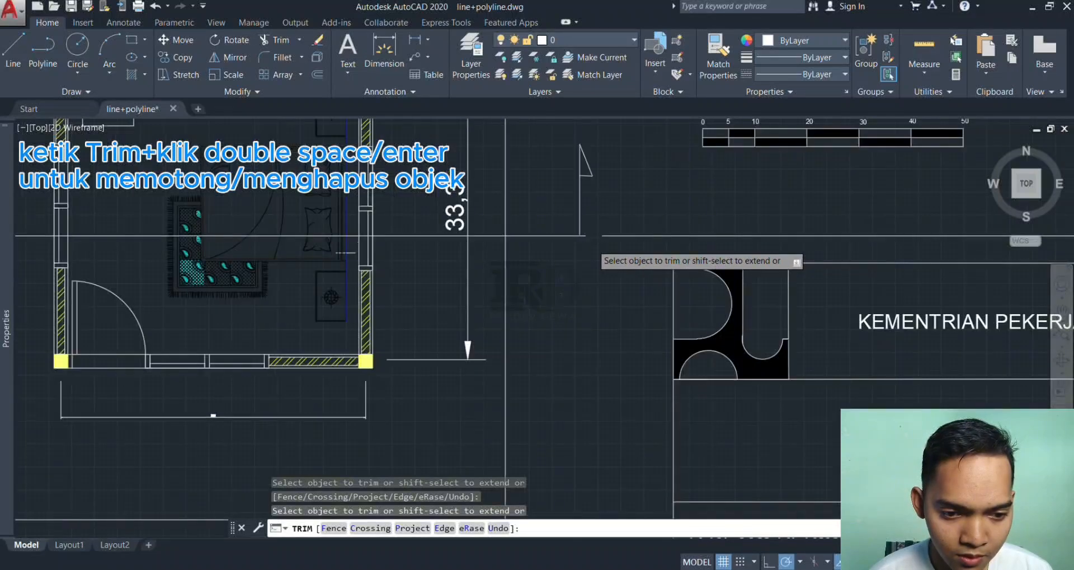
{"action": "left_click", "coordinate": [552, 208]}
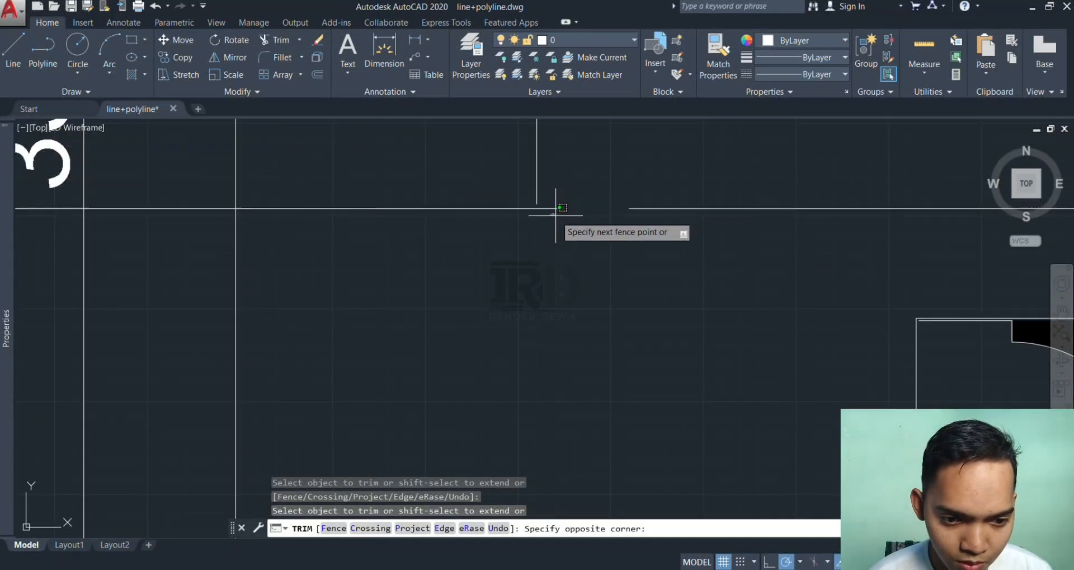
{"action": "left_click", "coordinate": [539, 197]}
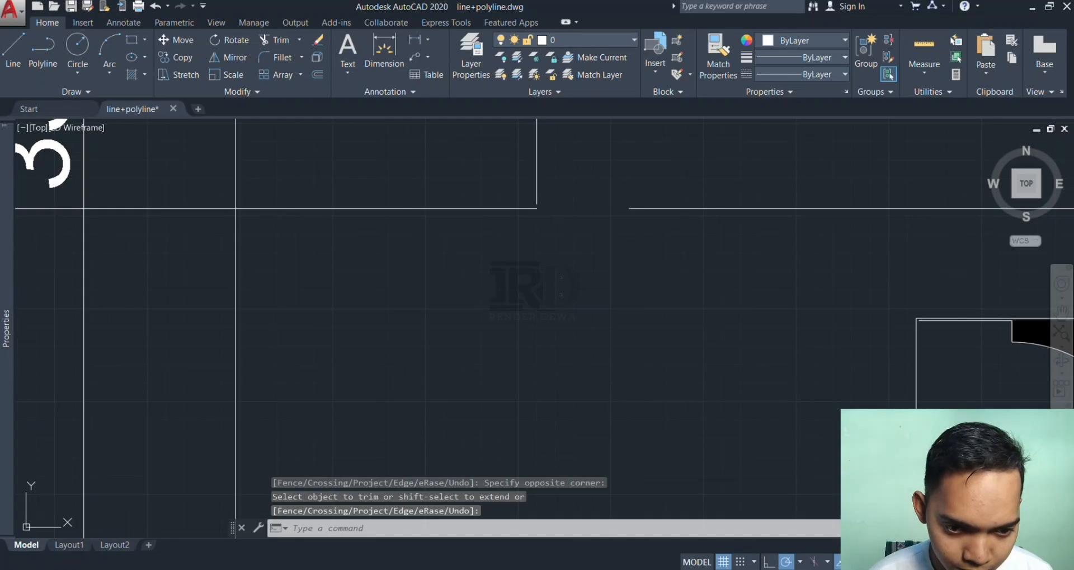
{"action": "key", "text": "Return"}
Move the mirrored half-arrow so the foot of its stem meets the end of the trimmed horizontal line
{"action": "left_click", "coordinate": [542, 207]}
{"action": "key", "text": "Return"}
{"action": "scroll", "coordinate": [543, 210], "scroll_direction": "up", "scroll_amount": 4}
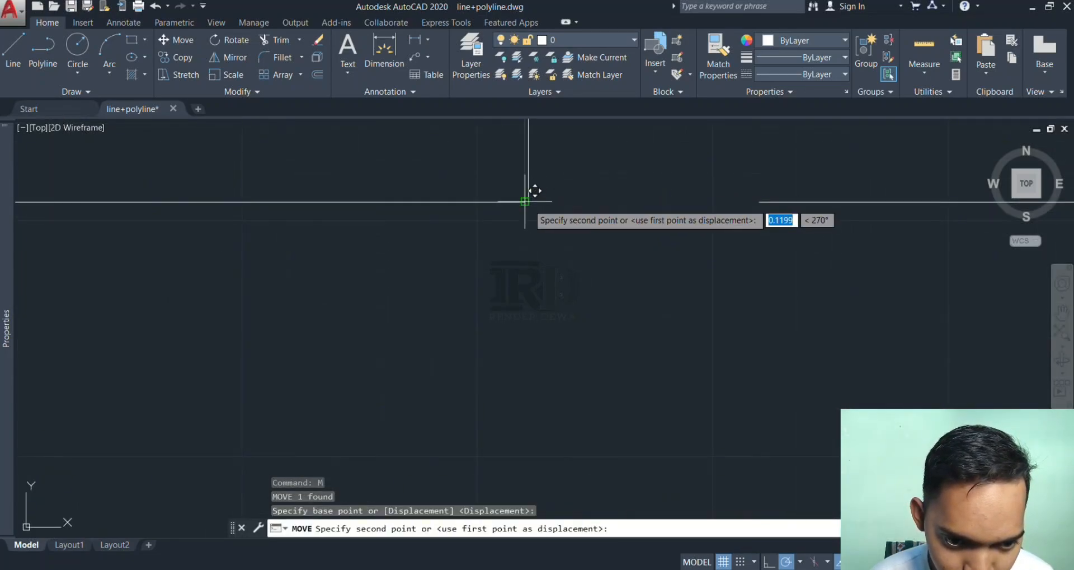
{"action": "left_click", "coordinate": [529, 202]}
{"action": "scroll", "coordinate": [612, 276], "scroll_direction": "down", "scroll_amount": 5}
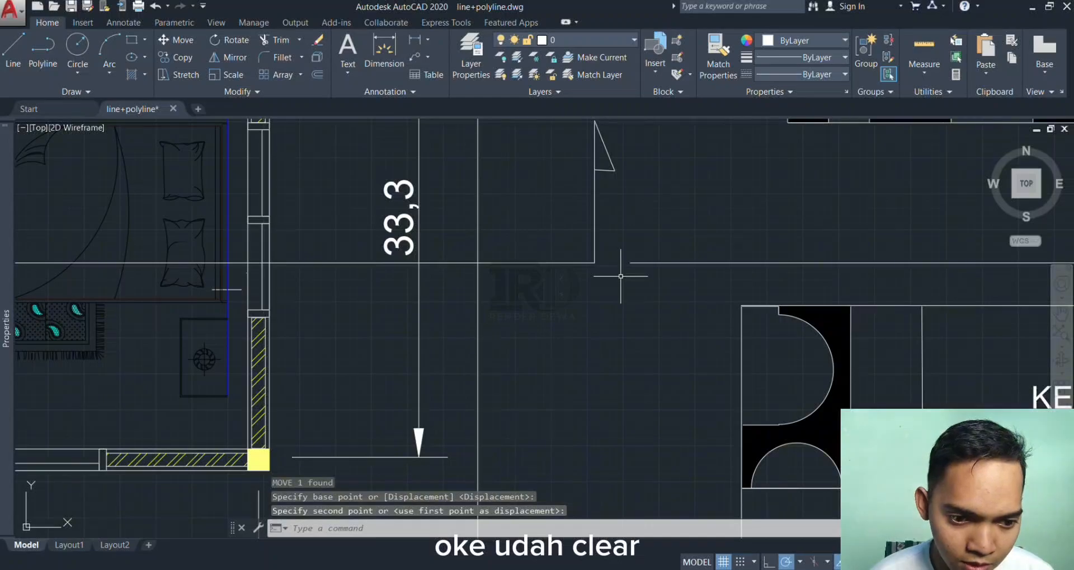
Examine how far the leftover construction line pieces extend beyond both sides of the drawing sheet
{"action": "scroll", "coordinate": [621, 276], "scroll_direction": "down", "scroll_amount": 4}
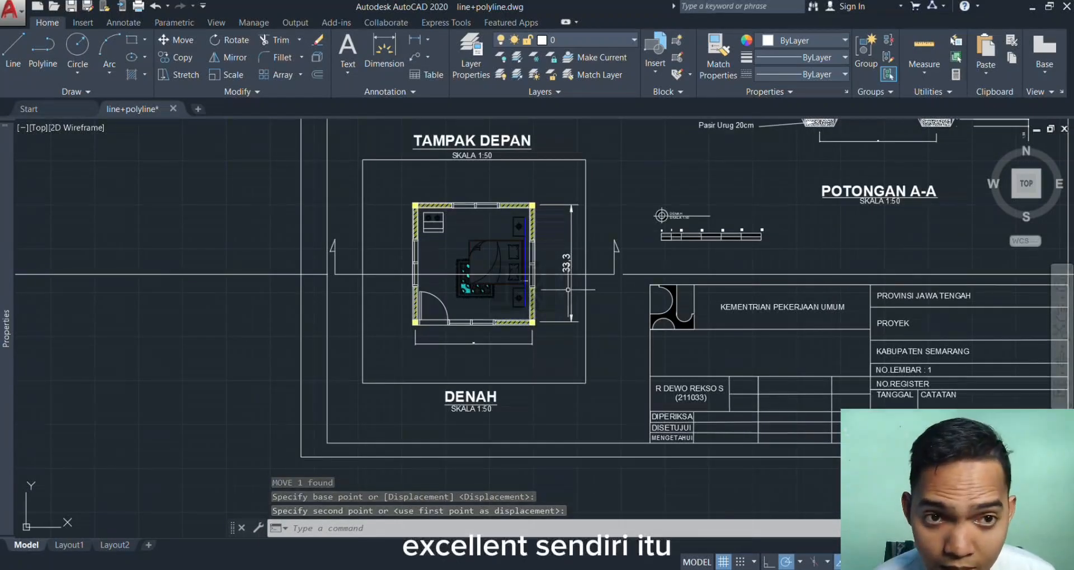
{"action": "scroll", "coordinate": [567, 274], "scroll_direction": "down", "scroll_amount": 8}
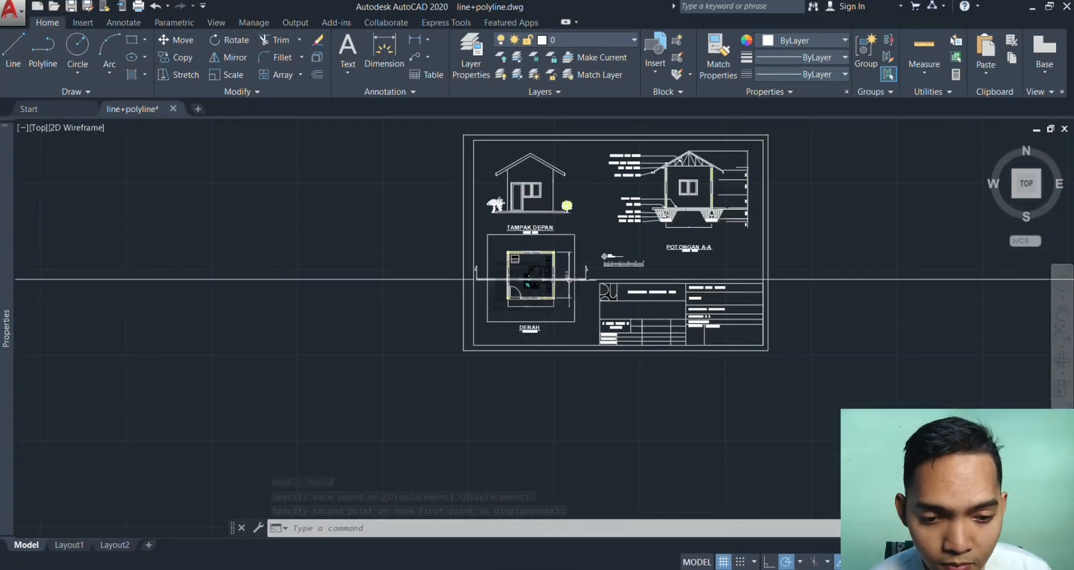
{"action": "scroll", "coordinate": [570, 279], "scroll_direction": "down", "scroll_amount": 2}
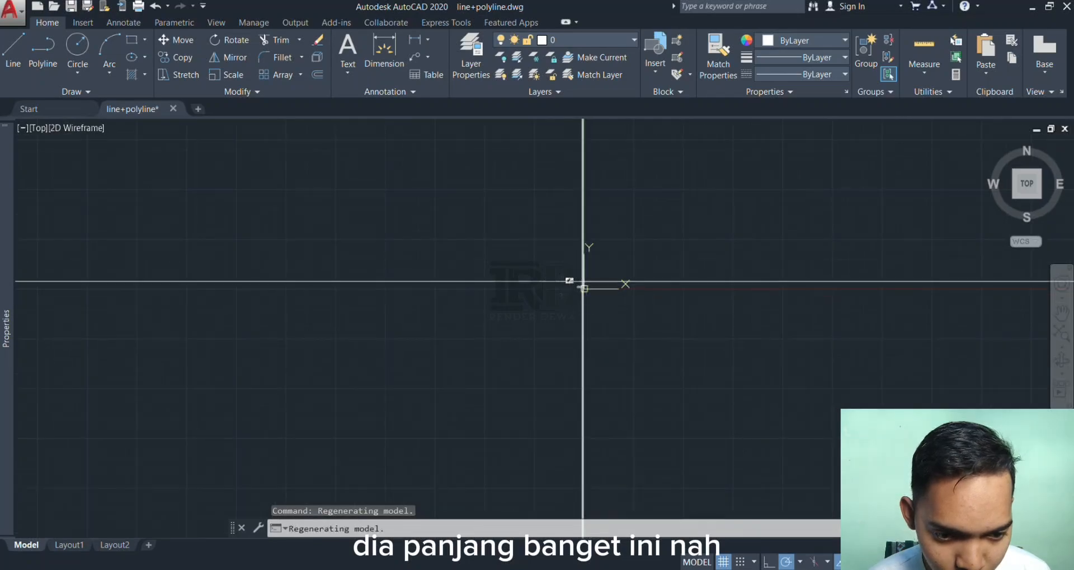
{"action": "middle_click_drag", "start_coordinate": [589, 207], "coordinate": [576, 269]}
{"action": "scroll", "coordinate": [576, 302], "scroll_direction": "up", "scroll_amount": 8}
{"action": "middle_click_drag", "start_coordinate": [551, 384], "coordinate": [547, 224]}
{"action": "scroll", "coordinate": [558, 328], "scroll_direction": "up", "scroll_amount": 5}
{"action": "middle_click_drag", "start_coordinate": [529, 359], "coordinate": [554, 258]}
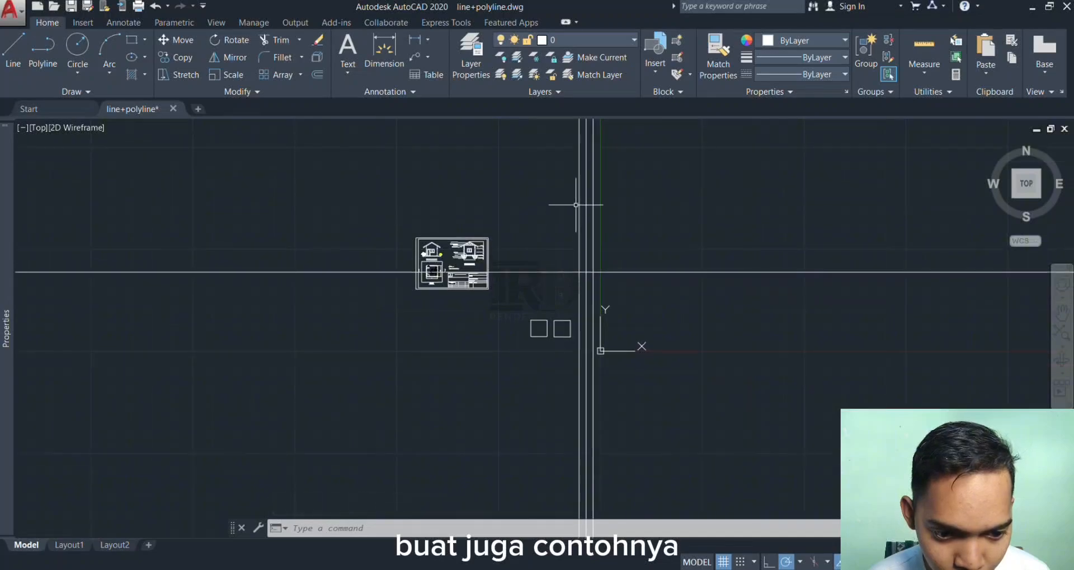
{"action": "middle_click_drag", "start_coordinate": [452, 310], "coordinate": [770, 336]}
{"action": "middle_click_drag", "start_coordinate": [545, 297], "coordinate": [794, 281]}
{"action": "scroll", "coordinate": [503, 311], "scroll_direction": "down", "scroll_amount": 14}
{"action": "middle_click_drag", "start_coordinate": [398, 321], "coordinate": [672, 286]}
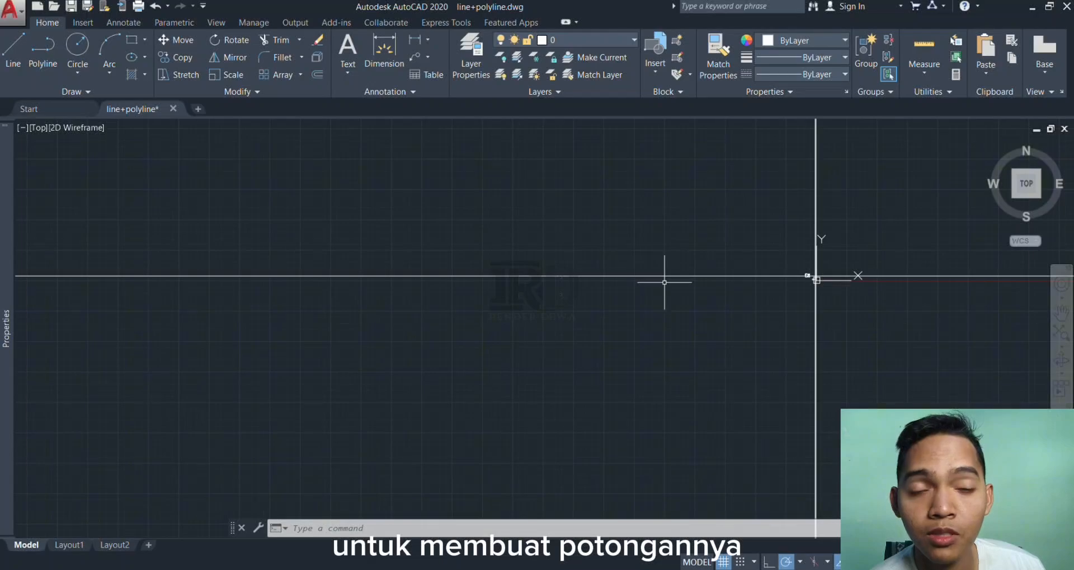
Delete the two leftover construction line pieces outside the section arrows, keeping the segment between them
{"action": "scroll", "coordinate": [819, 282], "scroll_direction": "up", "scroll_amount": 6}
{"action": "scroll", "coordinate": [782, 258], "scroll_direction": "up", "scroll_amount": 6}
{"action": "scroll", "coordinate": [704, 304], "scroll_direction": "up", "scroll_amount": 6}
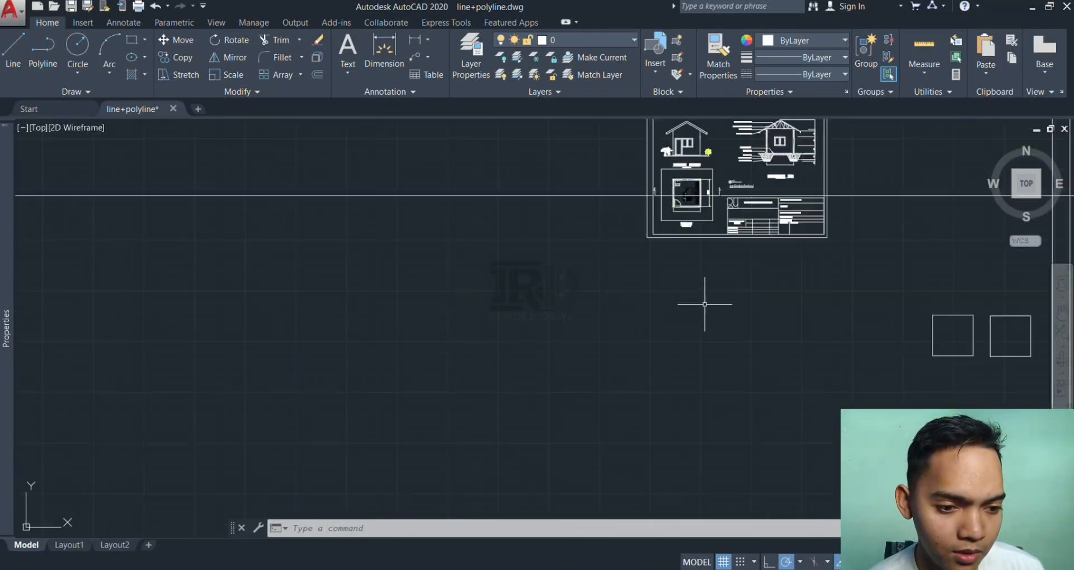
{"action": "mouse_move", "coordinate": [660, 204]}
{"action": "middle_mouse_down"}
{"action": "mouse_move", "coordinate": [569, 300]}
{"action": "mouse_move", "coordinate": [494, 260]}
{"action": "middle_mouse_up"}
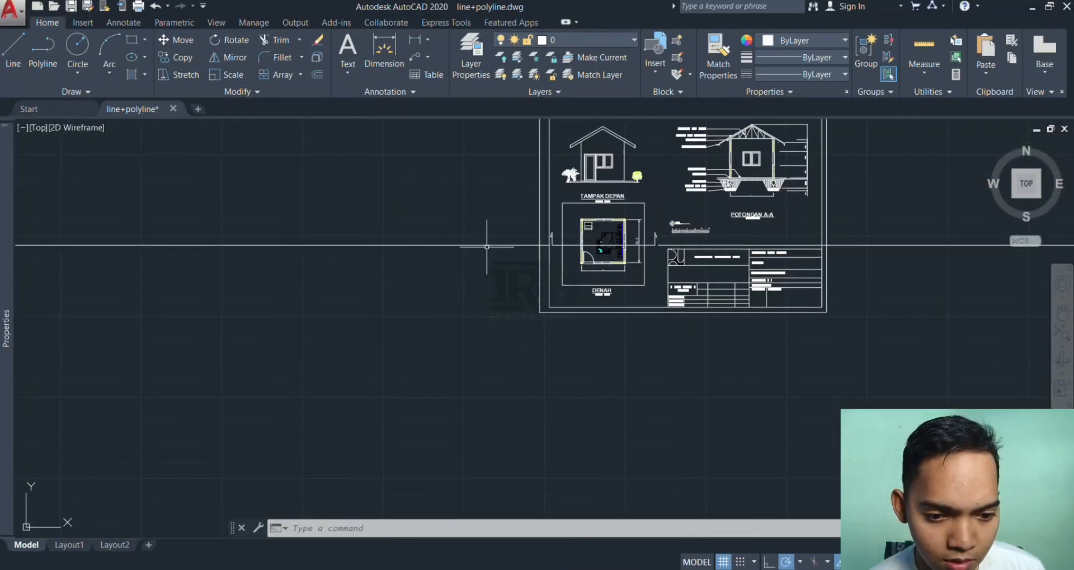
{"action": "left_click", "coordinate": [486, 245]}
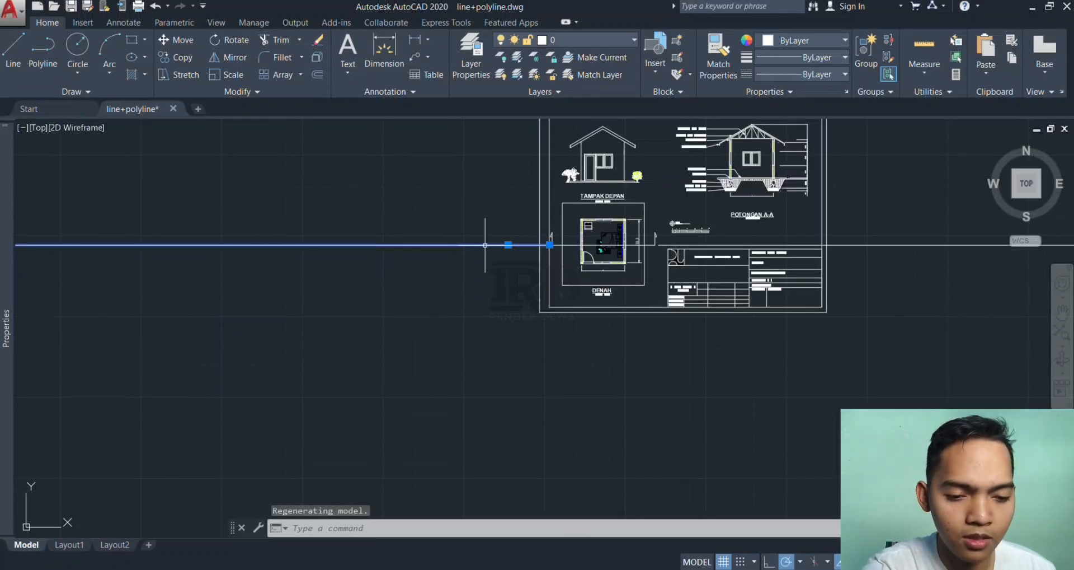
{"action": "key", "text": "Delete"}
{"action": "left_click", "coordinate": [841, 244]}
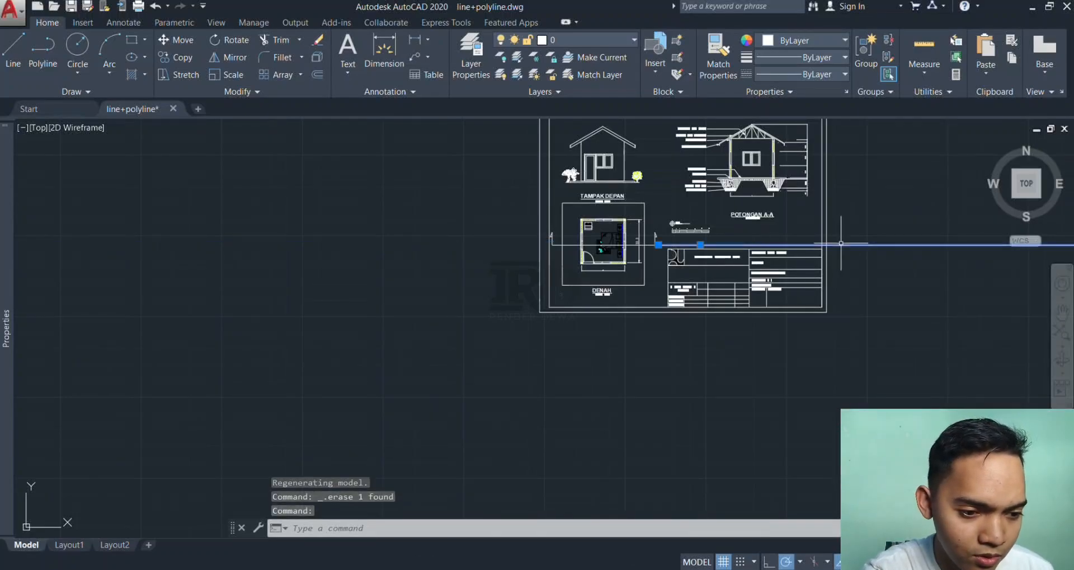
{"action": "key", "text": "Delete"}
{"action": "scroll", "coordinate": [860, 297], "scroll_direction": "down", "scroll_amount": 4}
{"action": "mouse_move", "coordinate": [859, 295]}
{"action": "middle_mouse_down"}
{"action": "mouse_move", "coordinate": [571, 280]}
{"action": "mouse_move", "coordinate": [489, 288]}
{"action": "mouse_move", "coordinate": [547, 291]}
{"action": "middle_mouse_up"}
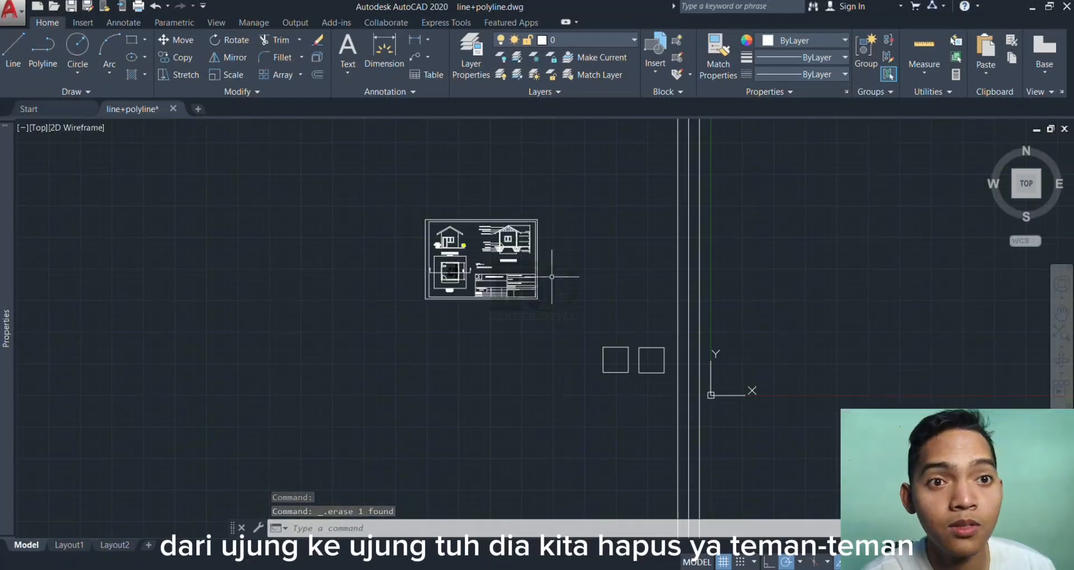
Join the horizontal section line and both half-arrows on the Denah plan into a single polyline
{"action": "scroll", "coordinate": [412, 285], "scroll_direction": "up", "scroll_amount": 8}
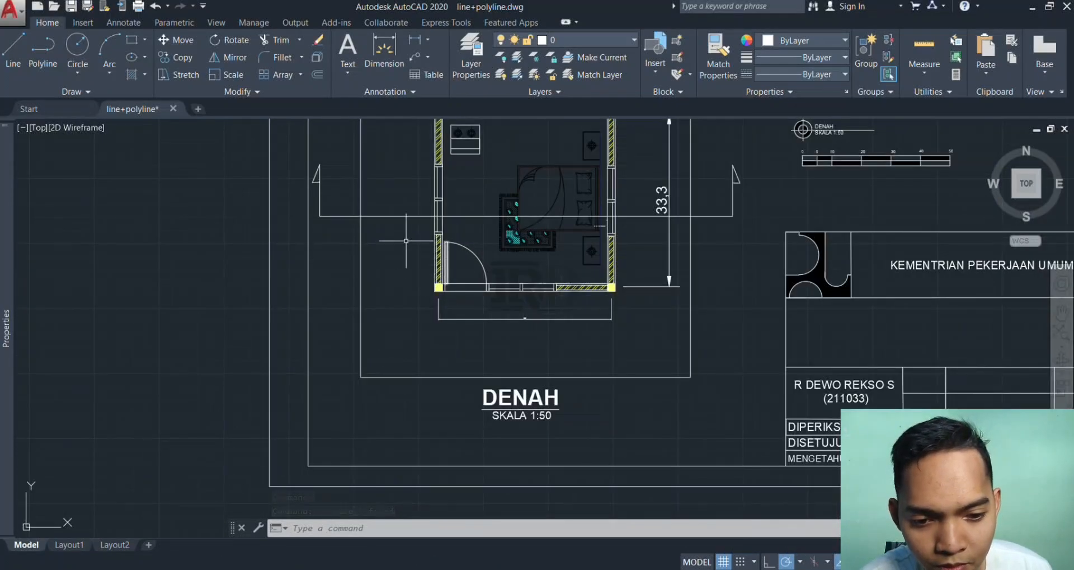
{"action": "middle_click_drag", "start_coordinate": [479, 229], "coordinate": [493, 323]}
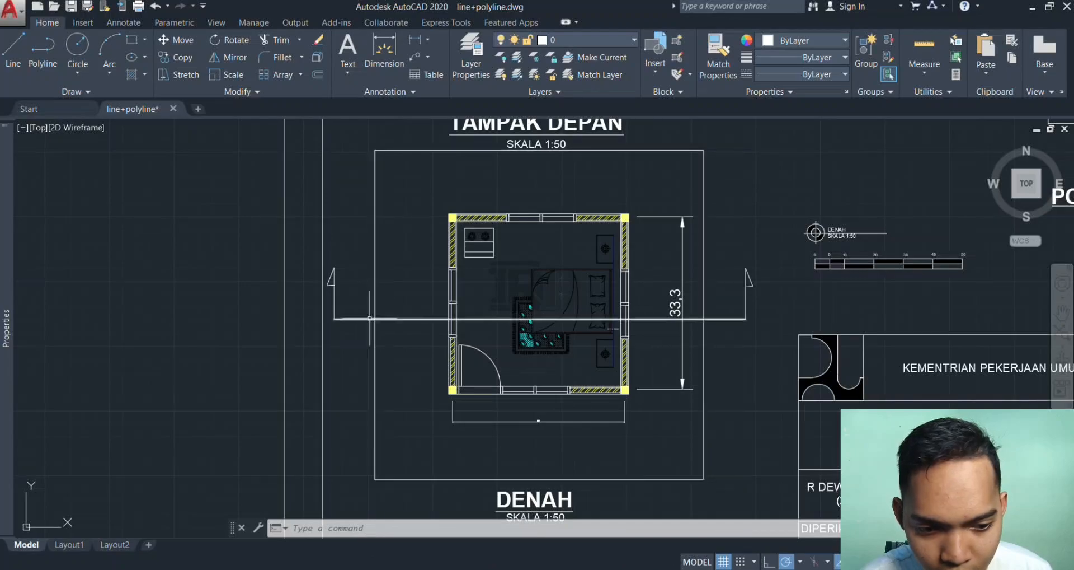
{"action": "left_click", "coordinate": [374, 319]}
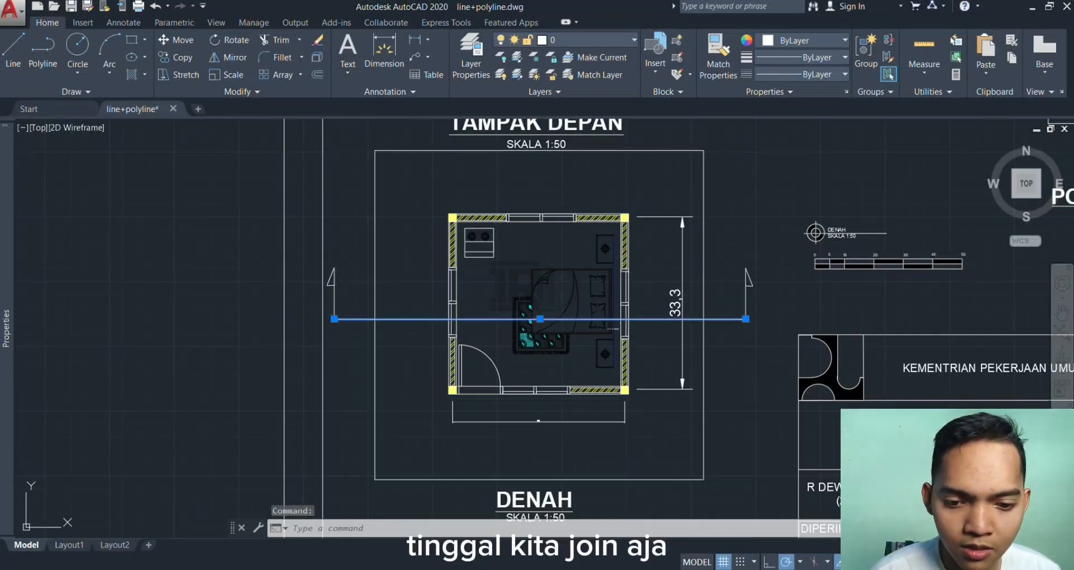
{"action": "left_click", "coordinate": [334, 286]}
{"action": "left_click", "coordinate": [746, 289]}
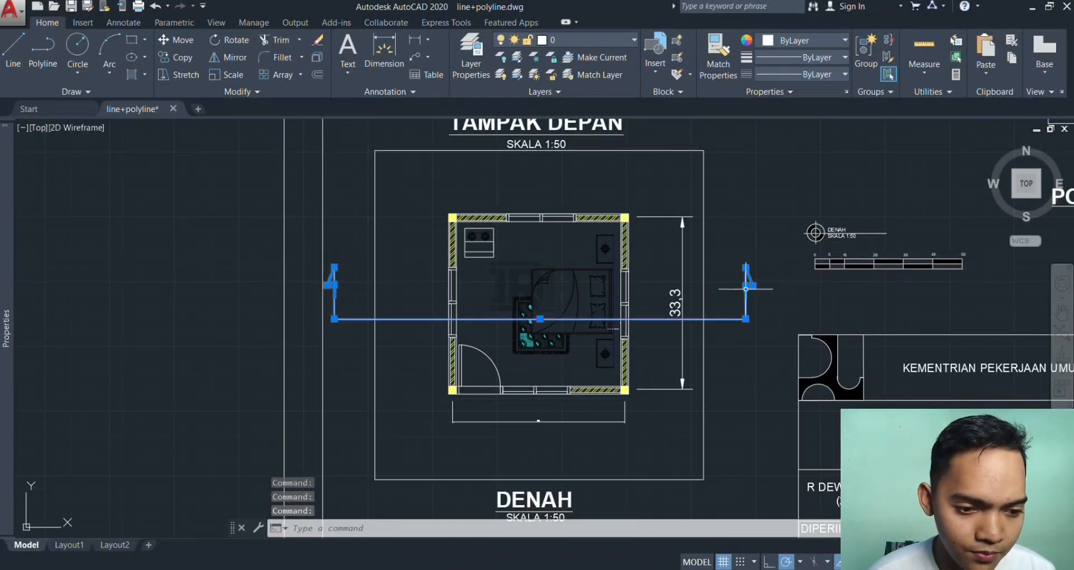
{"action": "key", "text": "Return"}
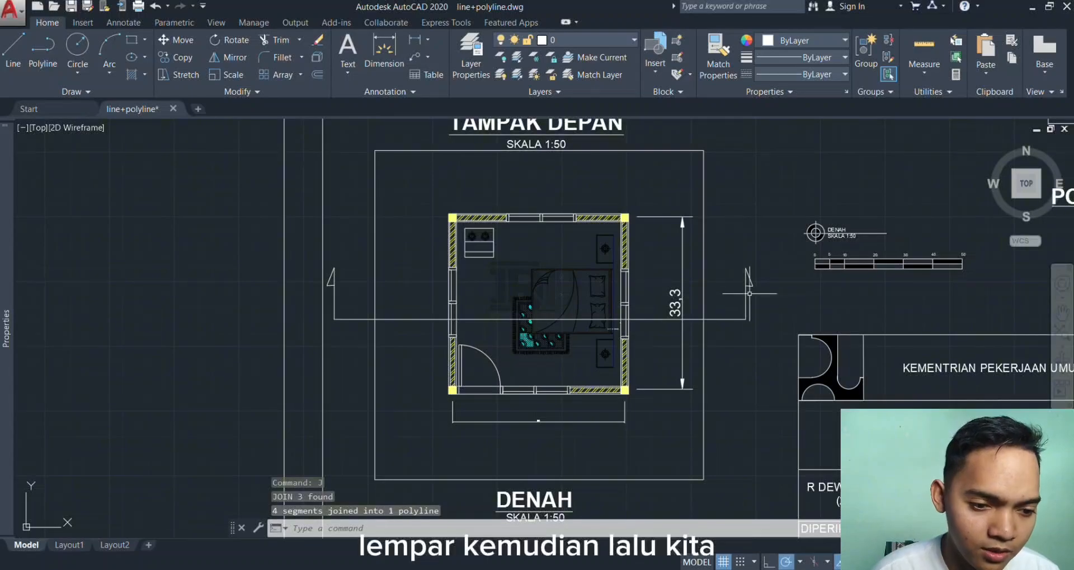
Load the ACAD_ISO02W100 (ISO dash) linetype from acad.lin into the drawing
{"action": "left_click", "coordinate": [731, 319]}
{"action": "left_click", "coordinate": [837, 73]}
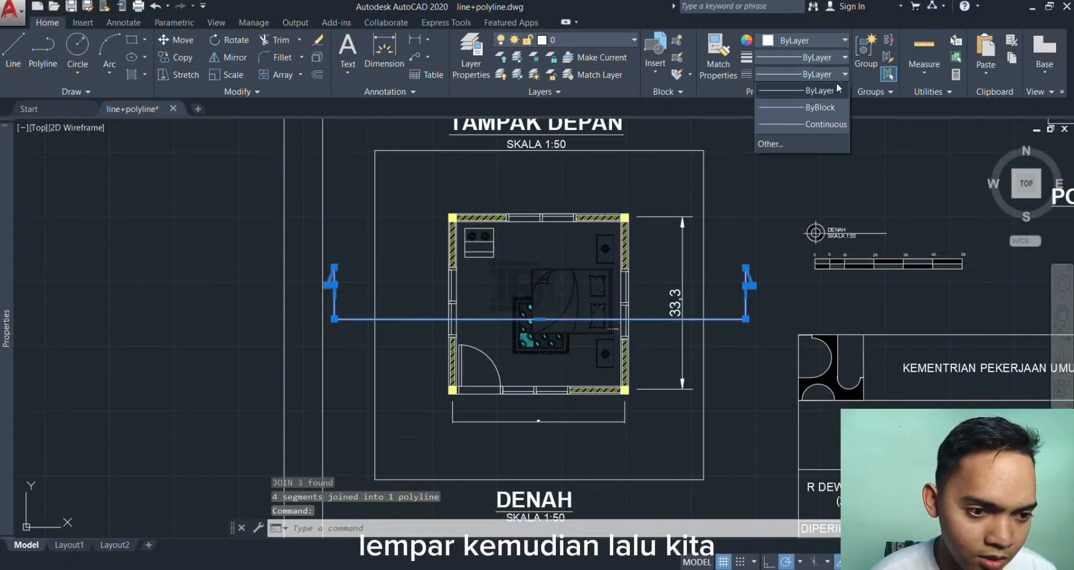
{"action": "left_click", "coordinate": [786, 143]}
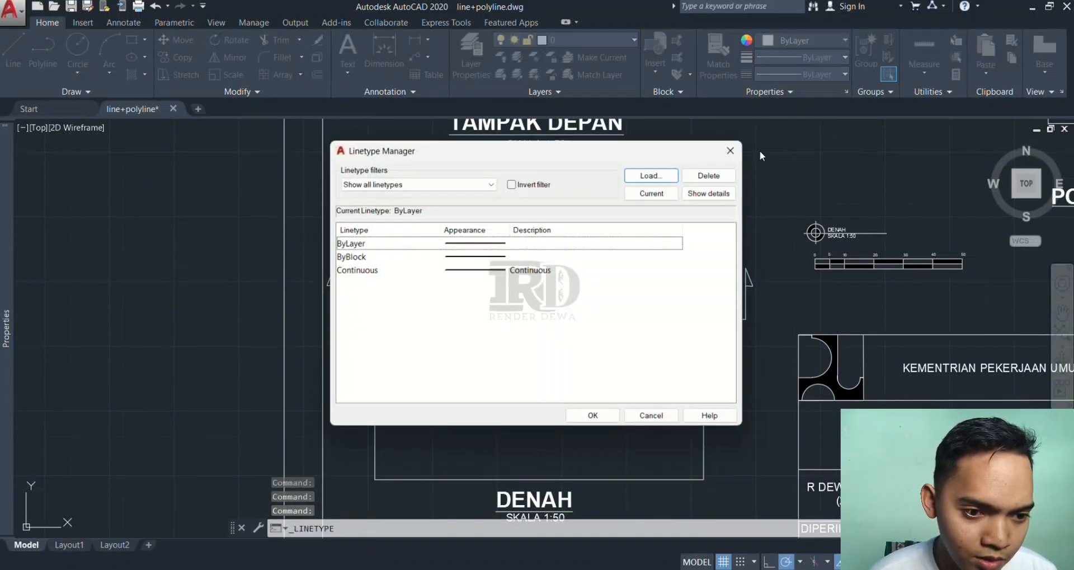
{"action": "left_click", "coordinate": [646, 174]}
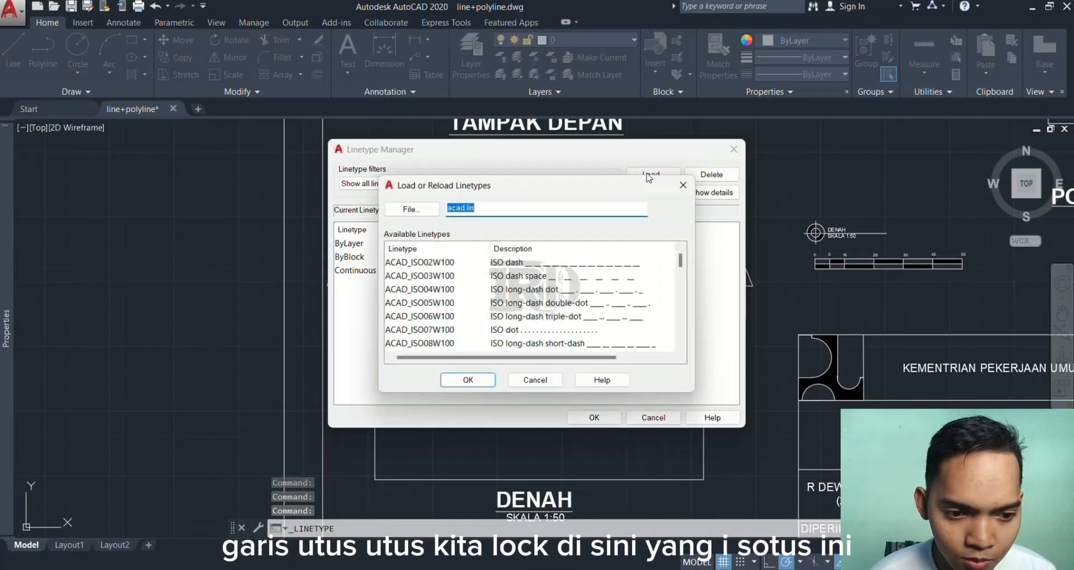
{"action": "left_click", "coordinate": [554, 263]}
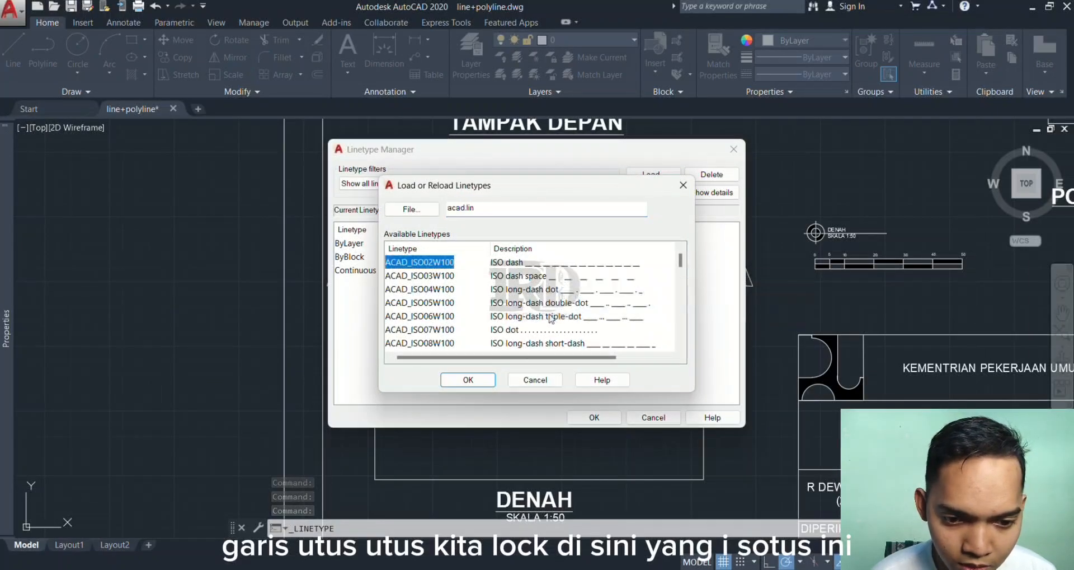
{"action": "left_click", "coordinate": [468, 379]}
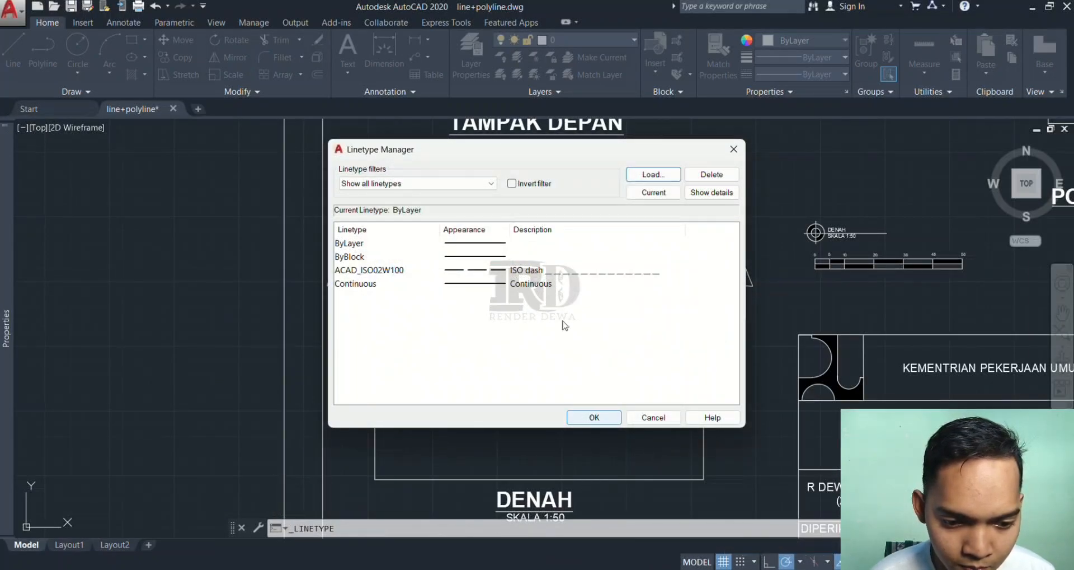
{"action": "left_click", "coordinate": [525, 270]}
{"action": "left_click", "coordinate": [597, 423]}
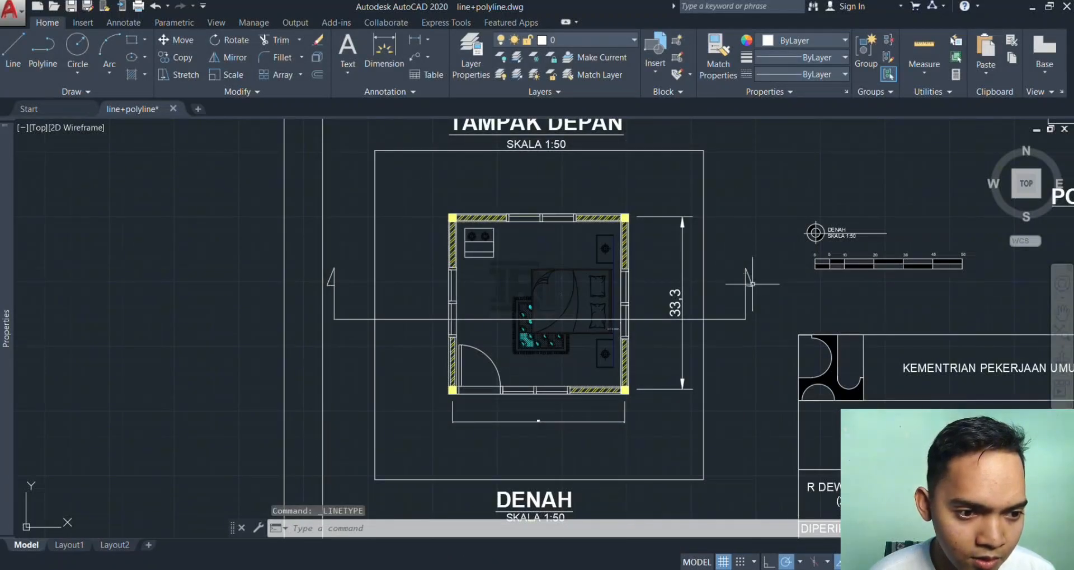
Apply the ACAD_ISO02W100 linetype and the colour Red to the joined section polyline, then clear the selection
{"action": "left_click", "coordinate": [750, 284]}
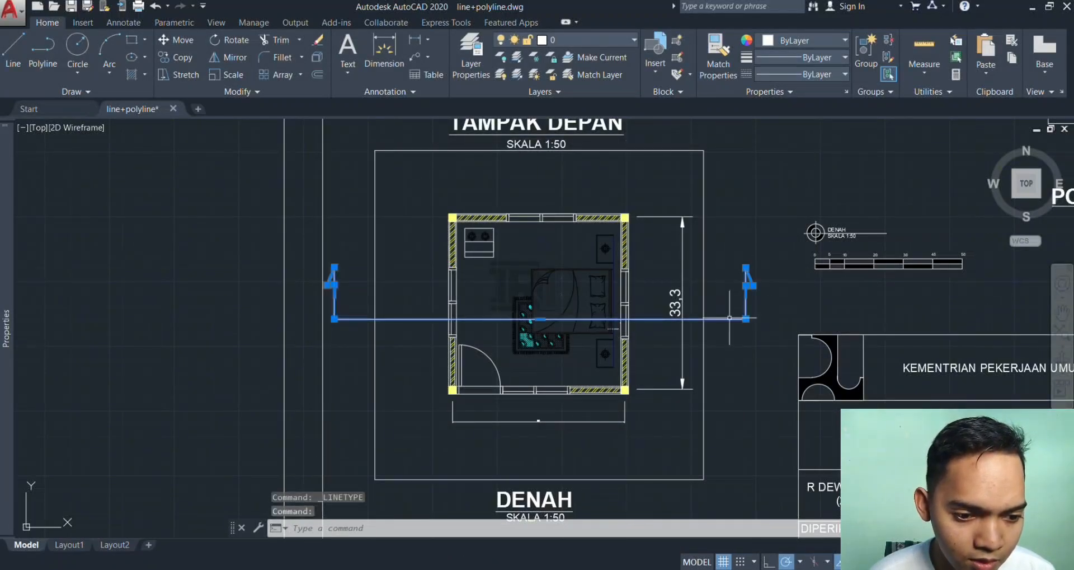
{"action": "left_click", "coordinate": [828, 75]}
{"action": "left_click", "coordinate": [812, 115]}
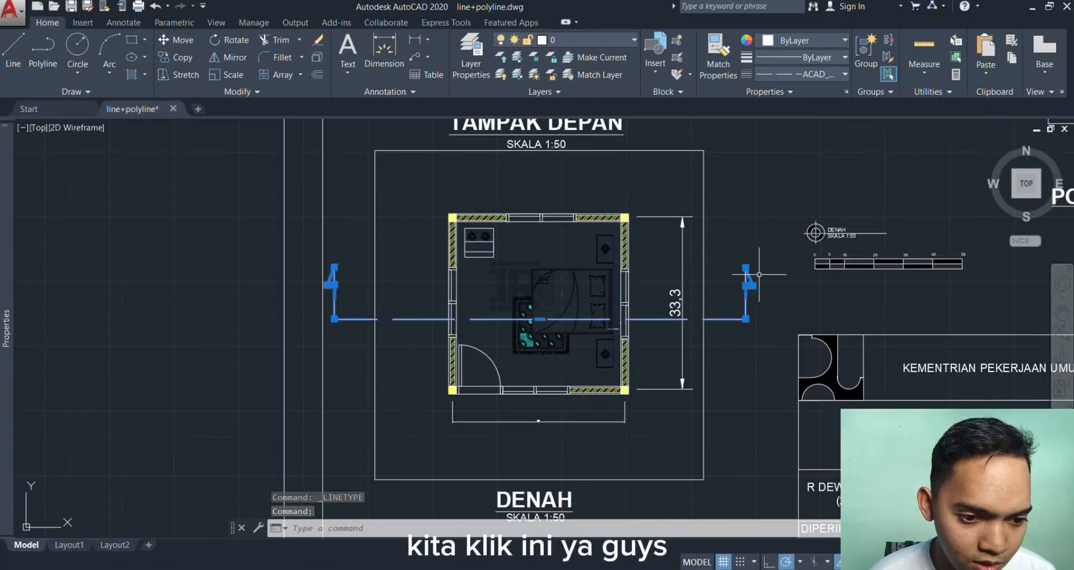
{"action": "left_click", "coordinate": [827, 41]}
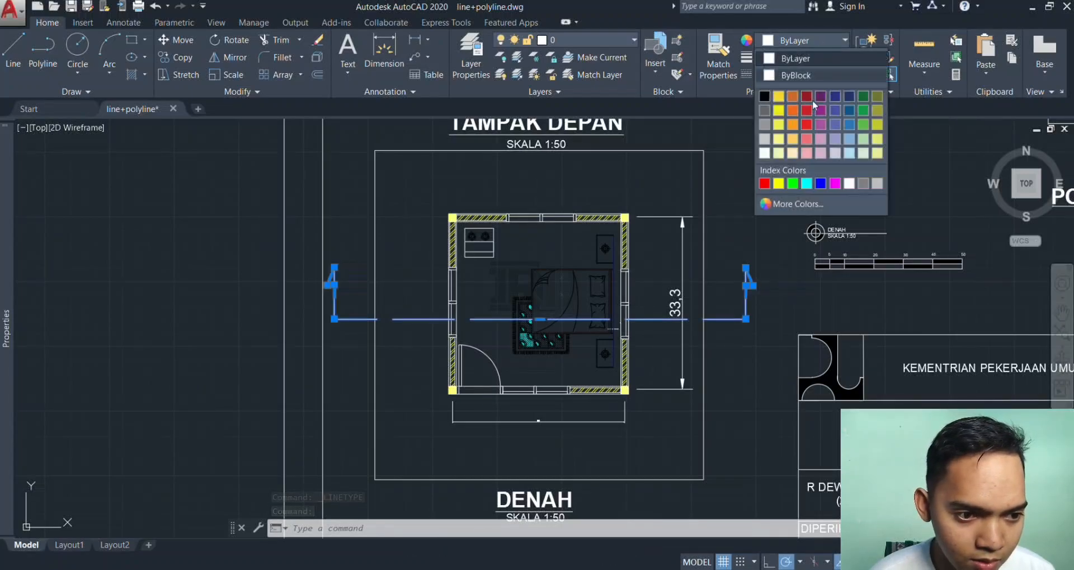
{"action": "left_click", "coordinate": [765, 183]}
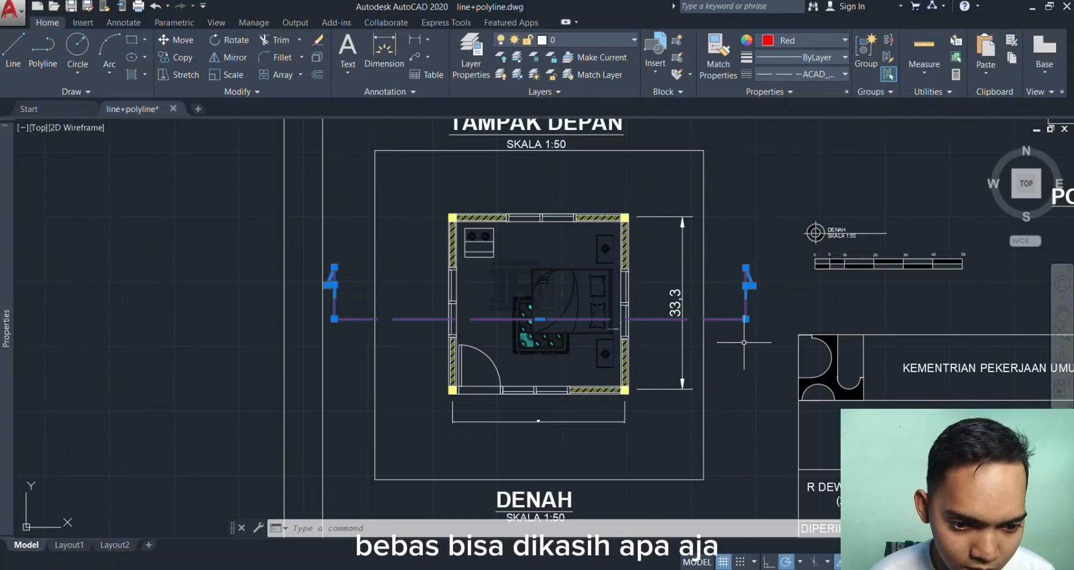
{"action": "left_click", "coordinate": [744, 342]}
{"action": "key", "text": "Escape"}
{"action": "key", "text": "Escape"}
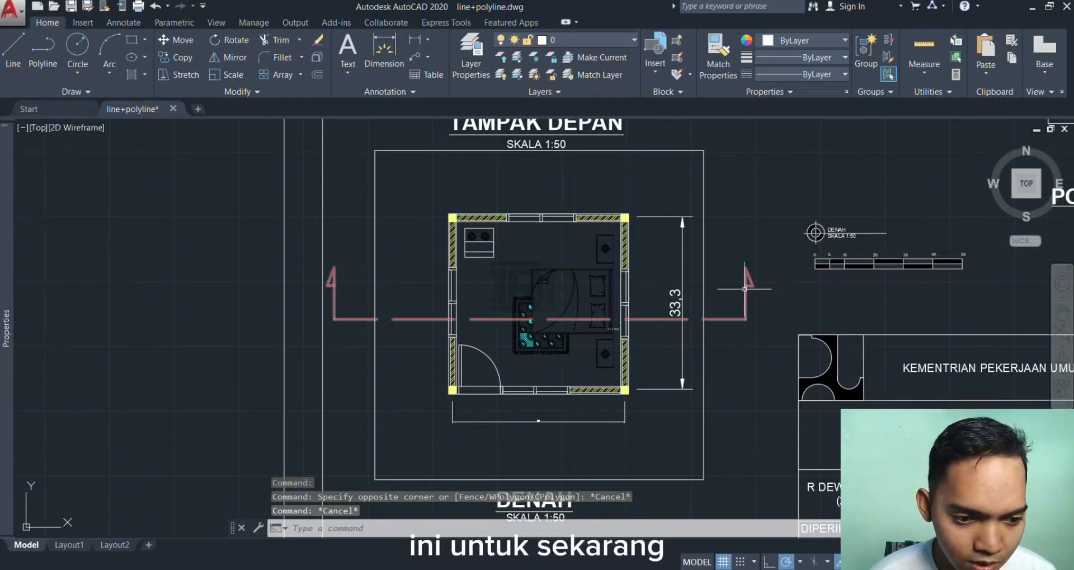
Set the linetype scale of the red section polyline on the Denah plan to 0.05
{"action": "left_click", "coordinate": [745, 288]}
{"action": "mouse_move", "coordinate": [7, 314]}
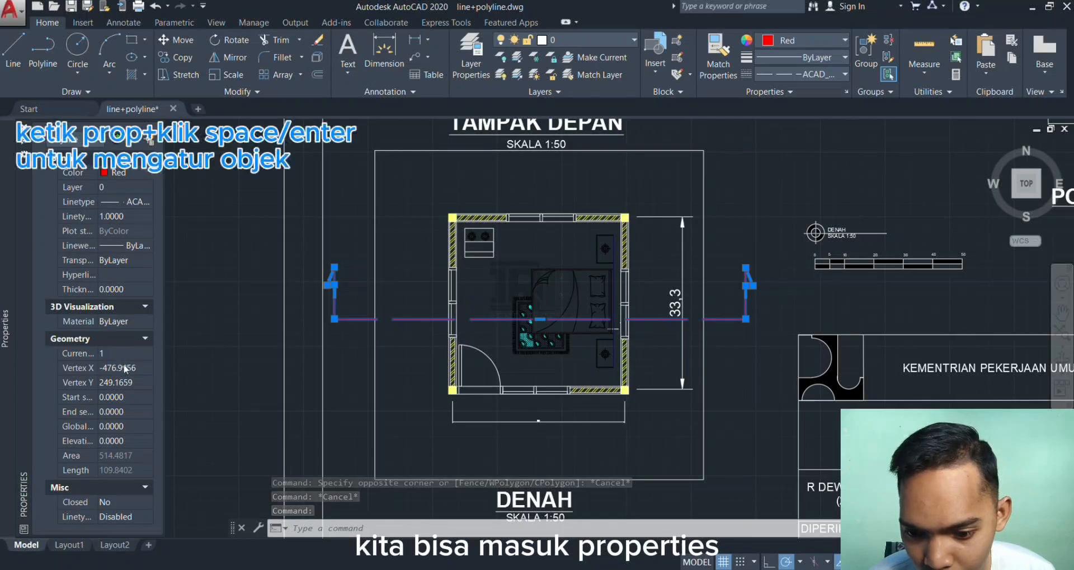
{"action": "left_click", "coordinate": [114, 217]}
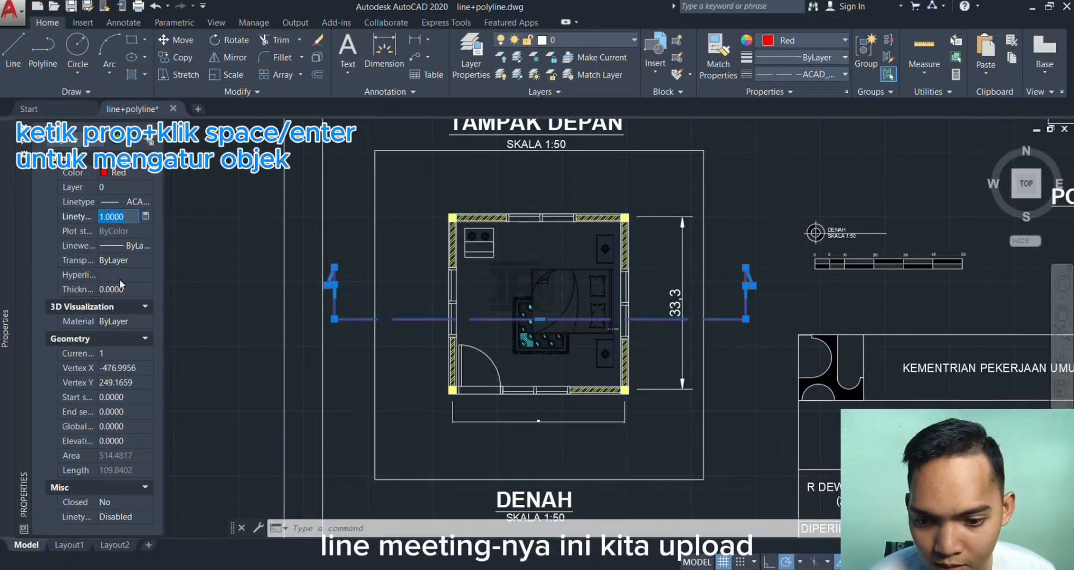
{"action": "type", "text": "0."}
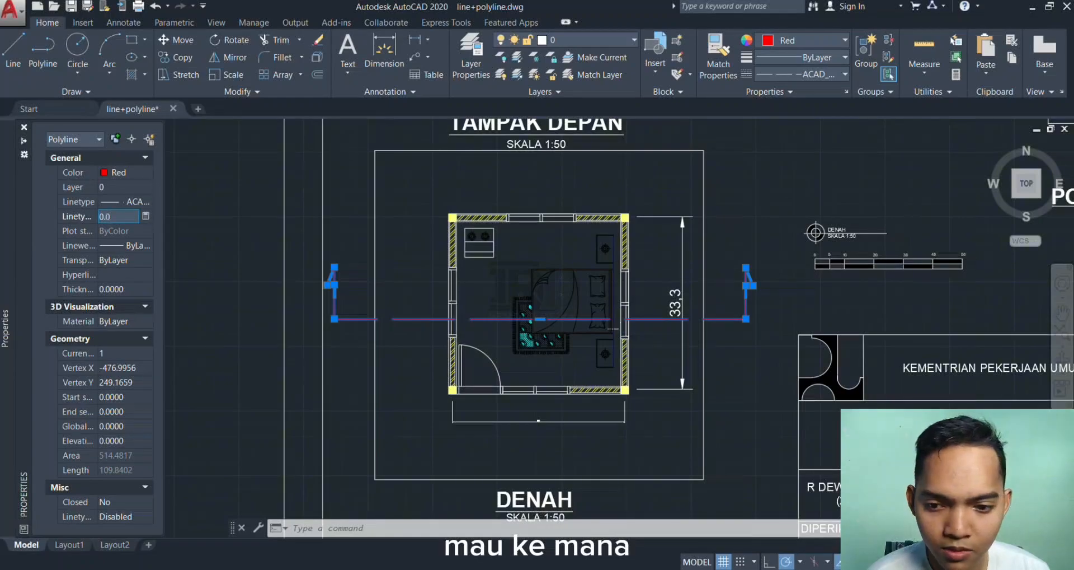
{"action": "type", "text": "05"}
{"action": "key", "text": "Return"}
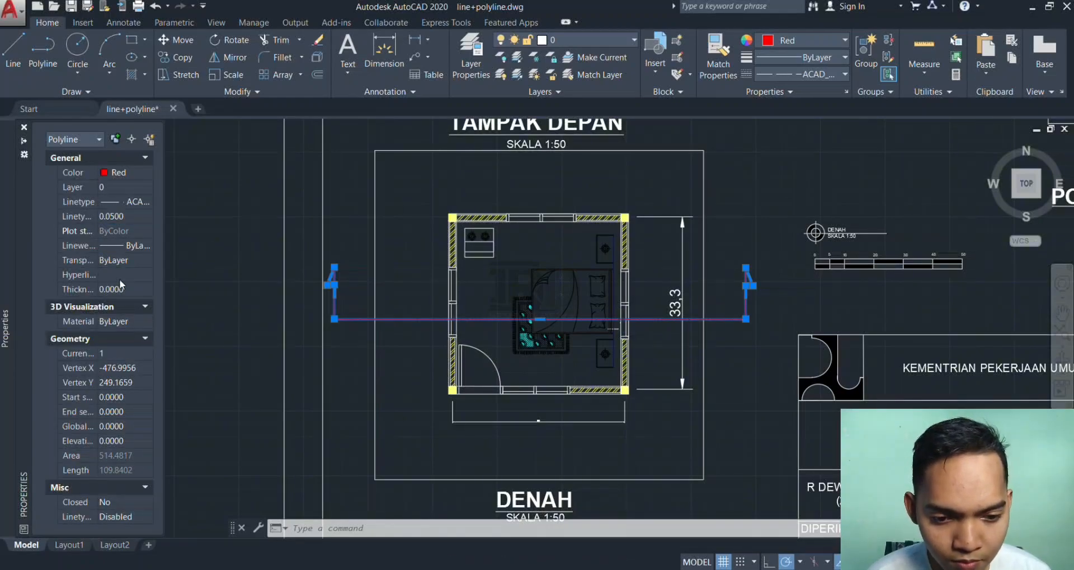
Set the linetype scale of the red section polyline to 0.01 and check the dash pattern
{"action": "left_click", "coordinate": [119, 215]}
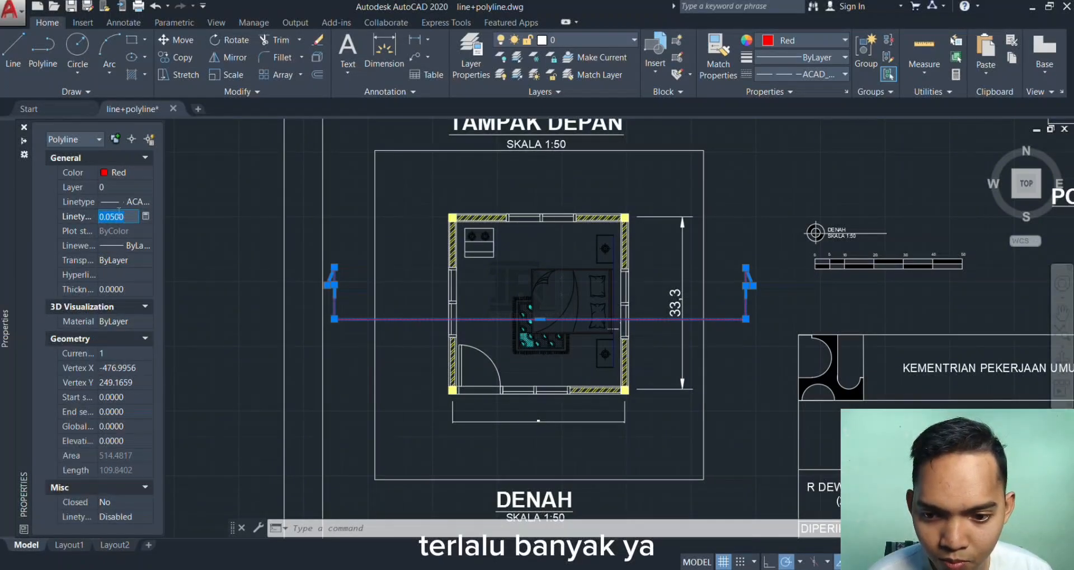
{"action": "type", "text": "0.000"}
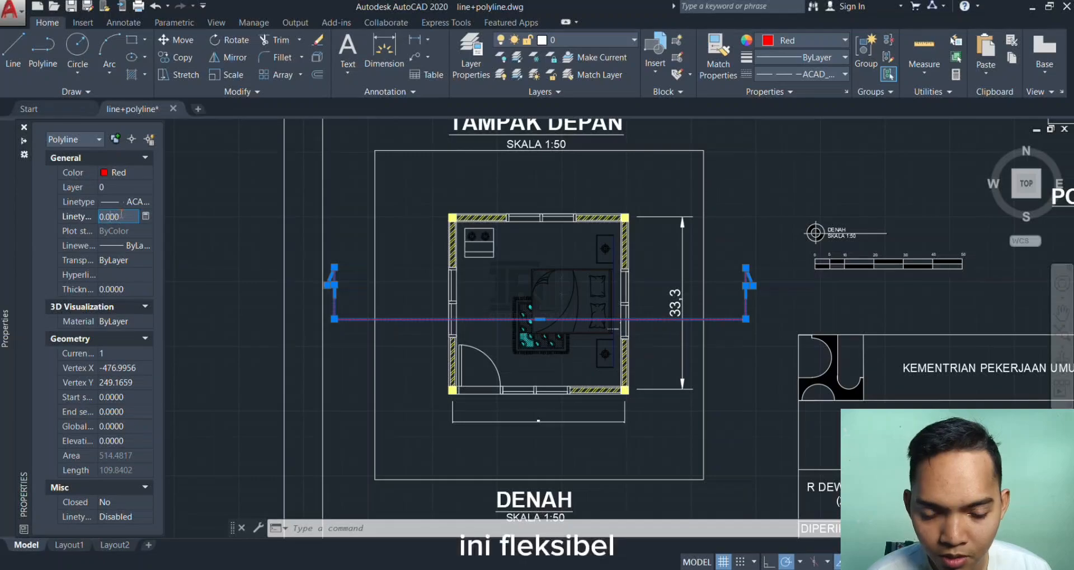
{"action": "key", "text": "Return"}
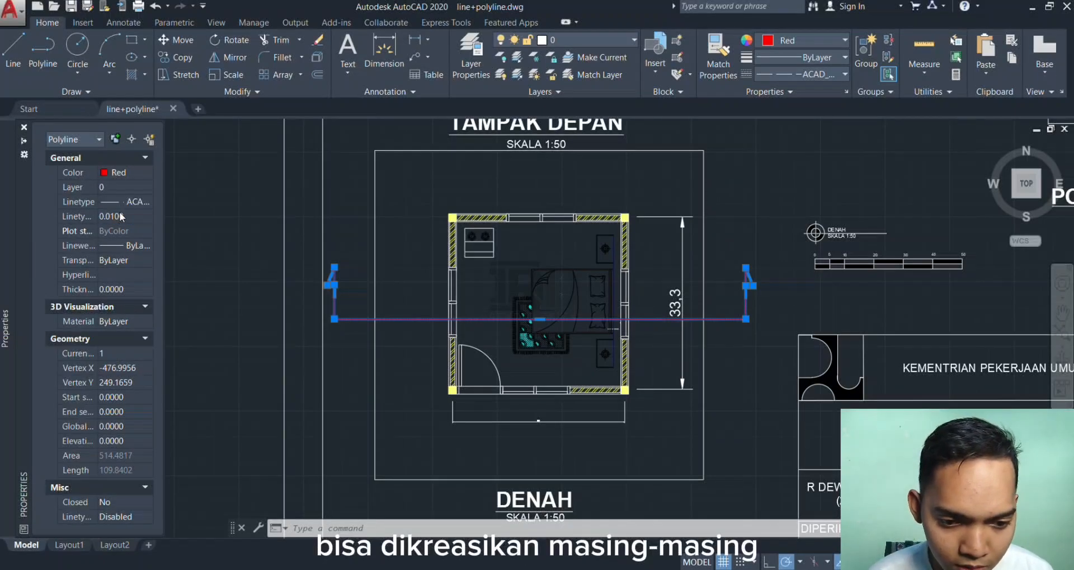
{"action": "scroll", "coordinate": [401, 331], "scroll_direction": "up", "scroll_amount": 3}
{"action": "scroll", "coordinate": [396, 329], "scroll_direction": "down", "scroll_amount": 3}
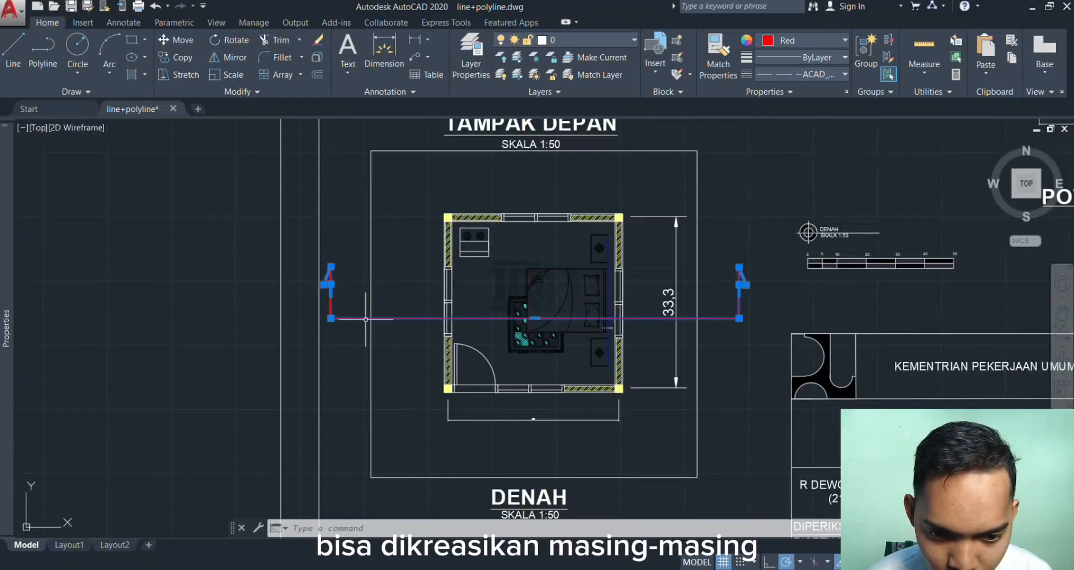
Set the linetype scale of the red section polyline to 0.1 and clear the selection
{"action": "mouse_move", "coordinate": [3, 242]}
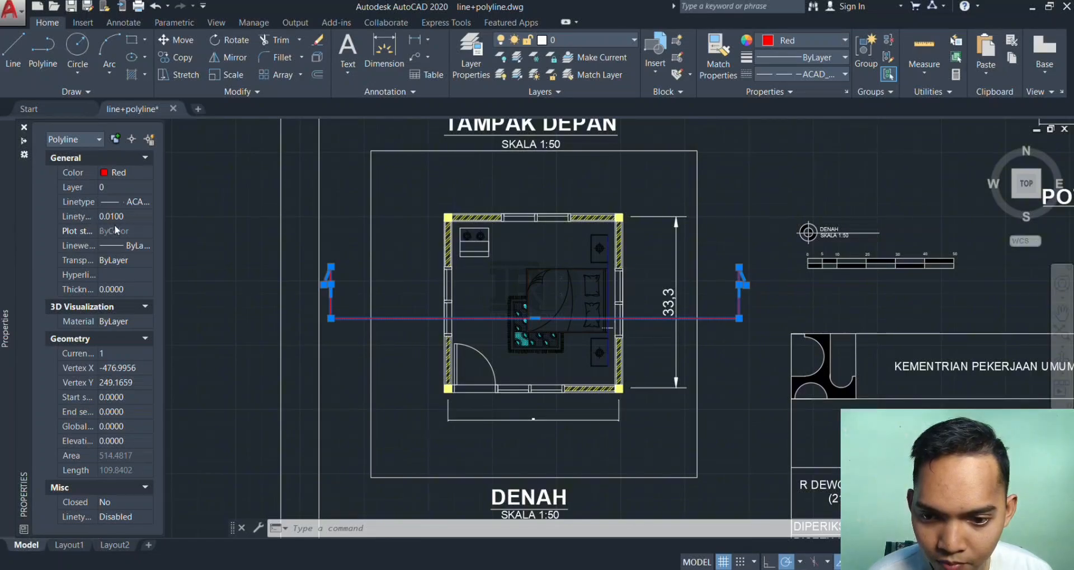
{"action": "left_click", "coordinate": [111, 219]}
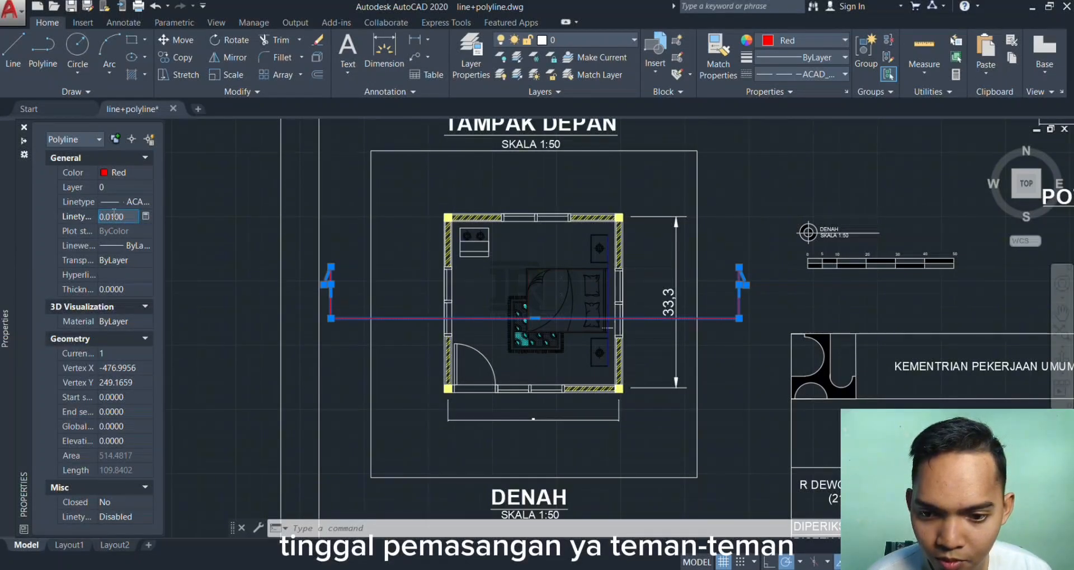
{"action": "key", "text": "Return"}
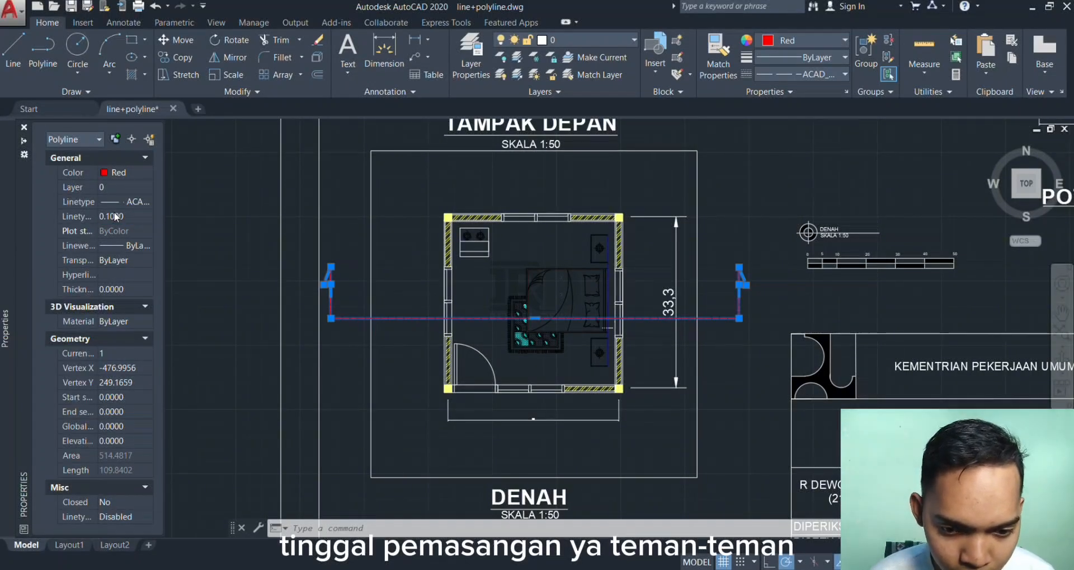
{"action": "key", "text": "Escape"}
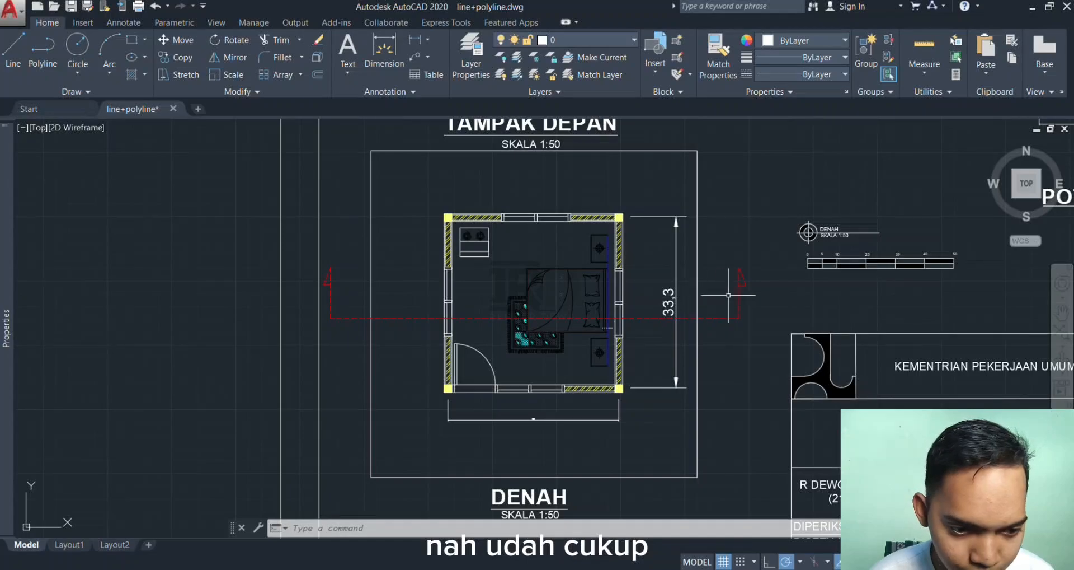
Create a multiline text reading "A" in the empty area outside the drawing frame, beside the Denah plan
{"action": "scroll", "coordinate": [694, 264], "scroll_direction": "down", "scroll_amount": 2}
{"action": "middle_click_drag", "start_coordinate": [980, 258], "coordinate": [870, 300]}
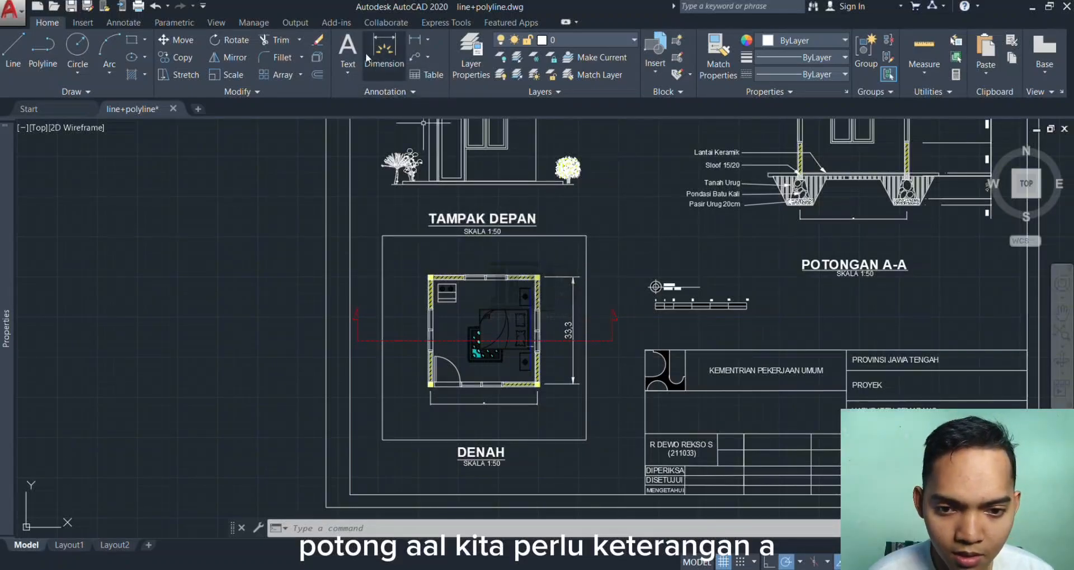
{"action": "left_click", "coordinate": [347, 47]}
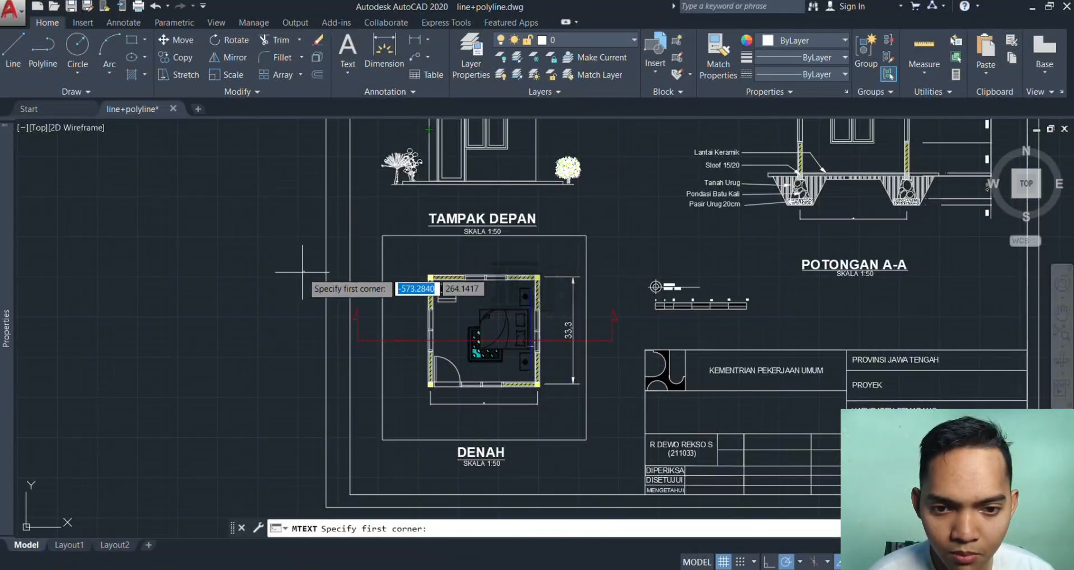
{"action": "left_click", "coordinate": [268, 260]}
{"action": "left_click", "coordinate": [285, 280]}
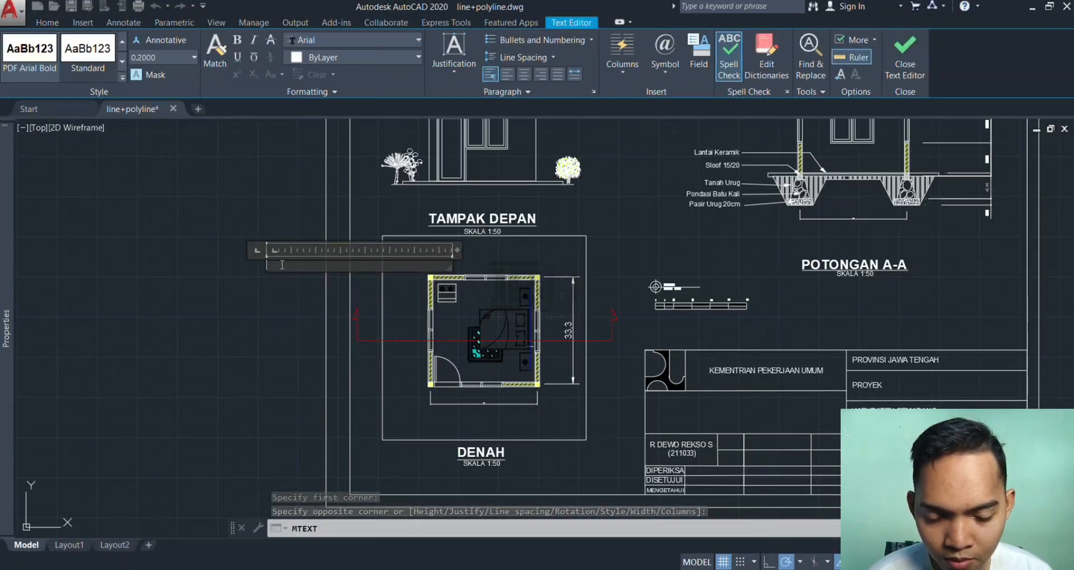
{"action": "type", "text": "A"}
Try to change the letter A's text height to 4, and undo the accidental replacement of the letter
{"action": "left_click_drag", "start_coordinate": [274, 265], "coordinate": [260, 256]}
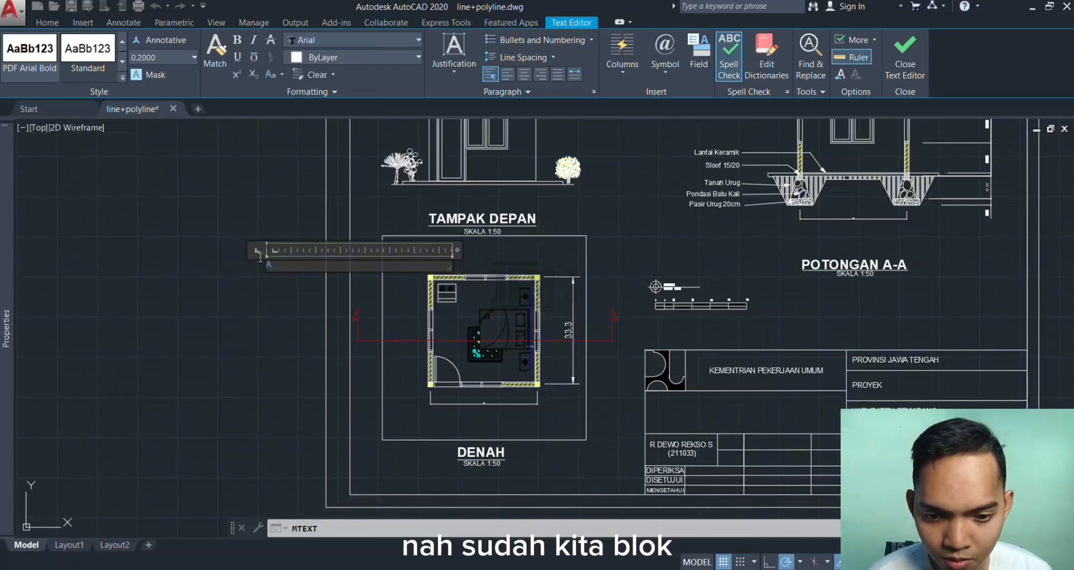
{"action": "left_click", "coordinate": [193, 58]}
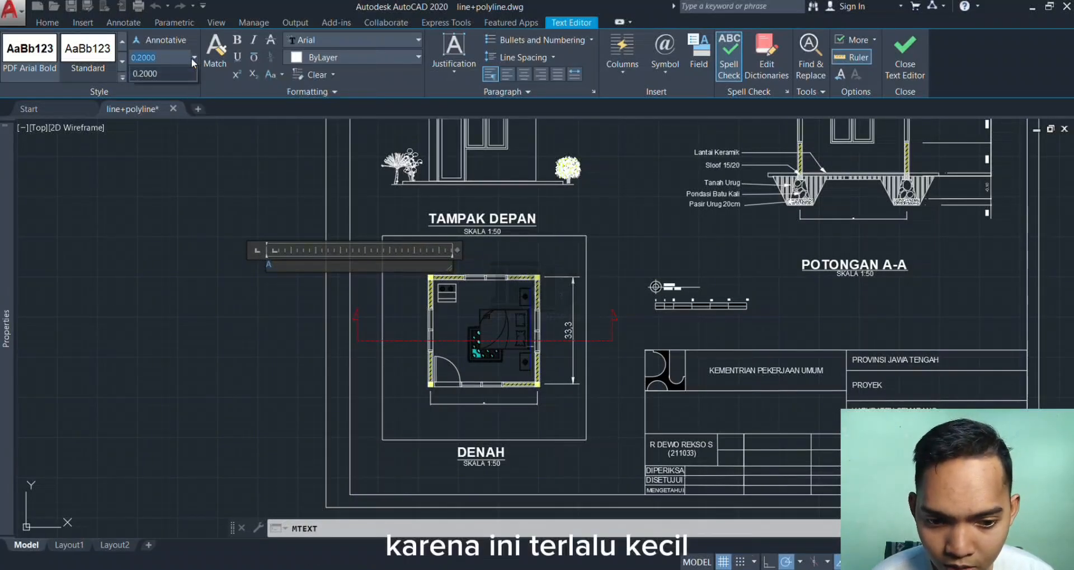
{"action": "left_click", "coordinate": [143, 75]}
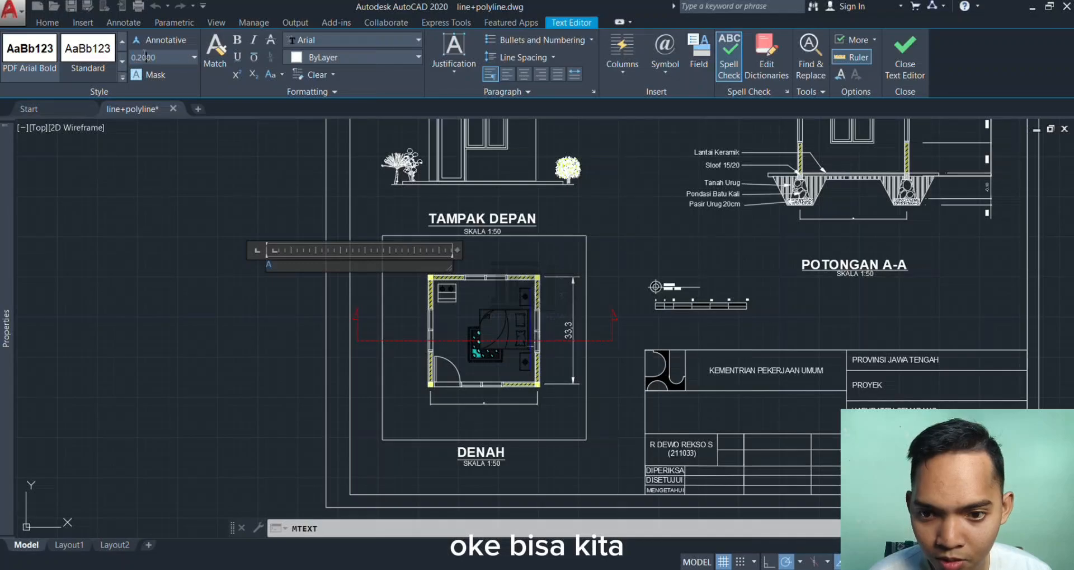
{"action": "type", "text": "4"}
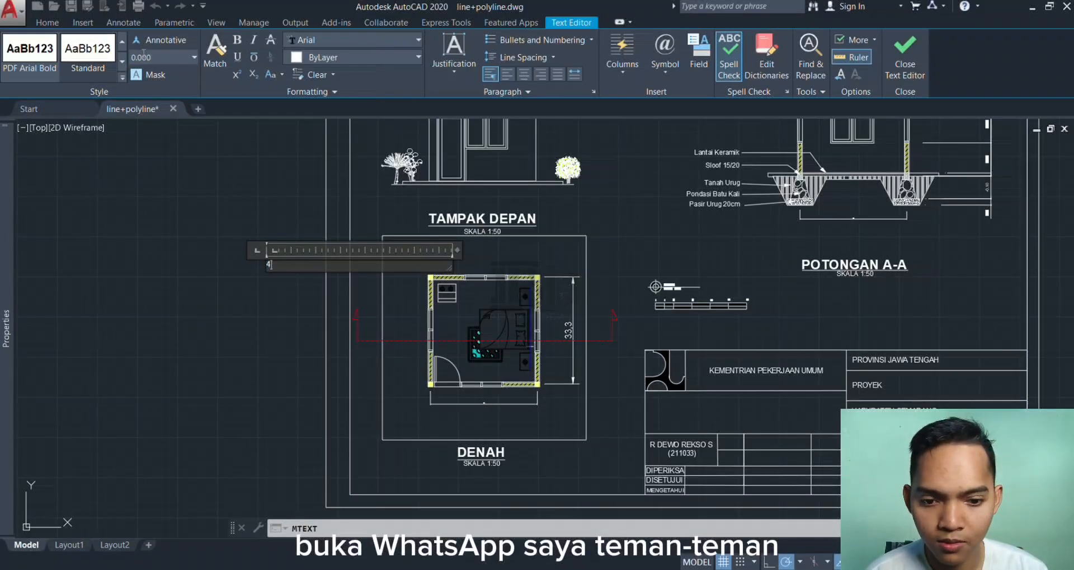
{"action": "key", "text": "Return"}
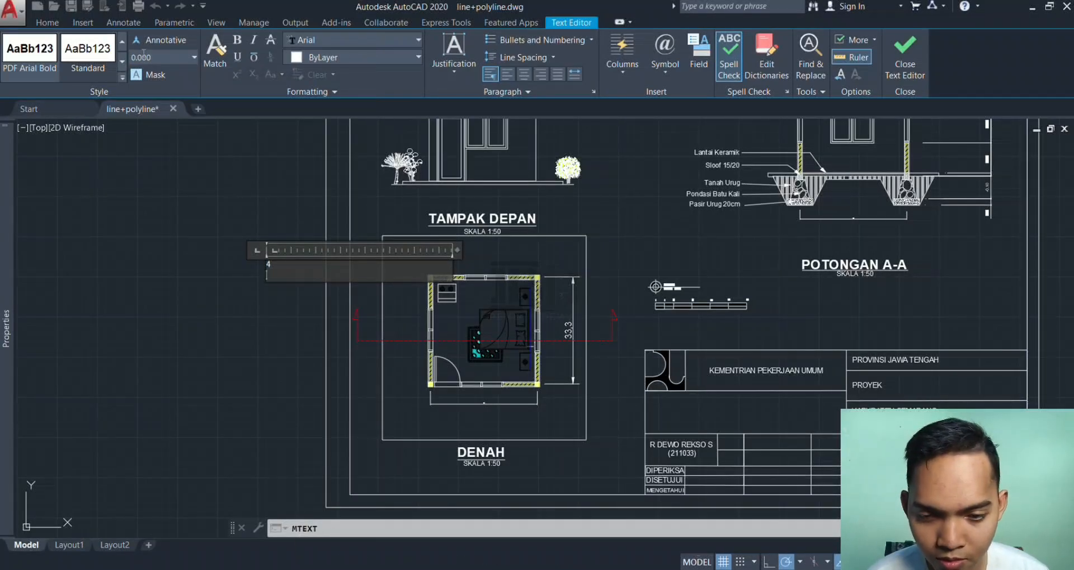
{"action": "key", "text": "ctrl+z"}
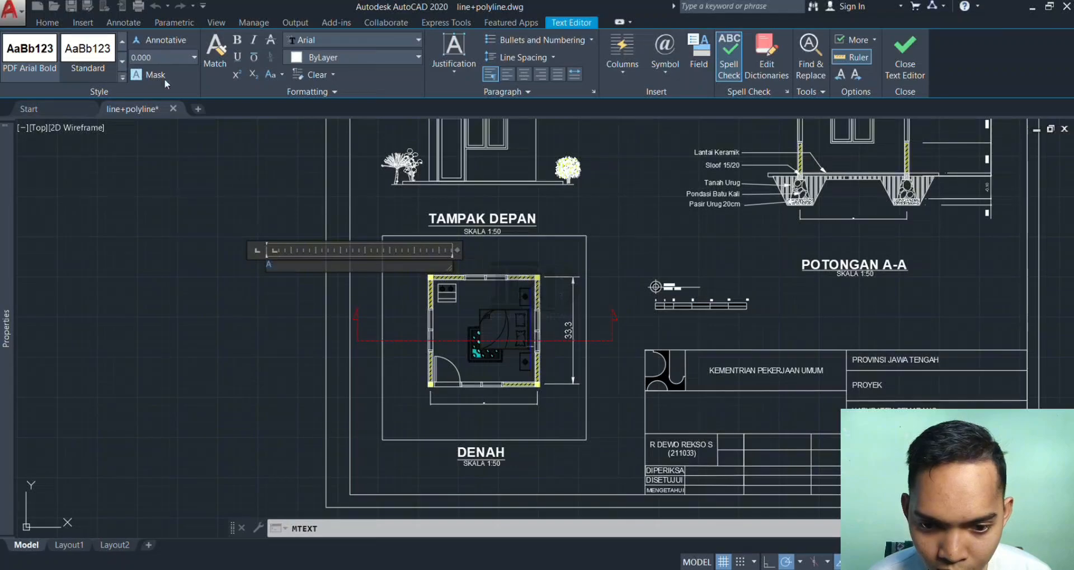
Set the letter A's text height to 0.4, narrow its text frame to fit the letter, and finish the text
{"action": "left_click", "coordinate": [141, 58]}
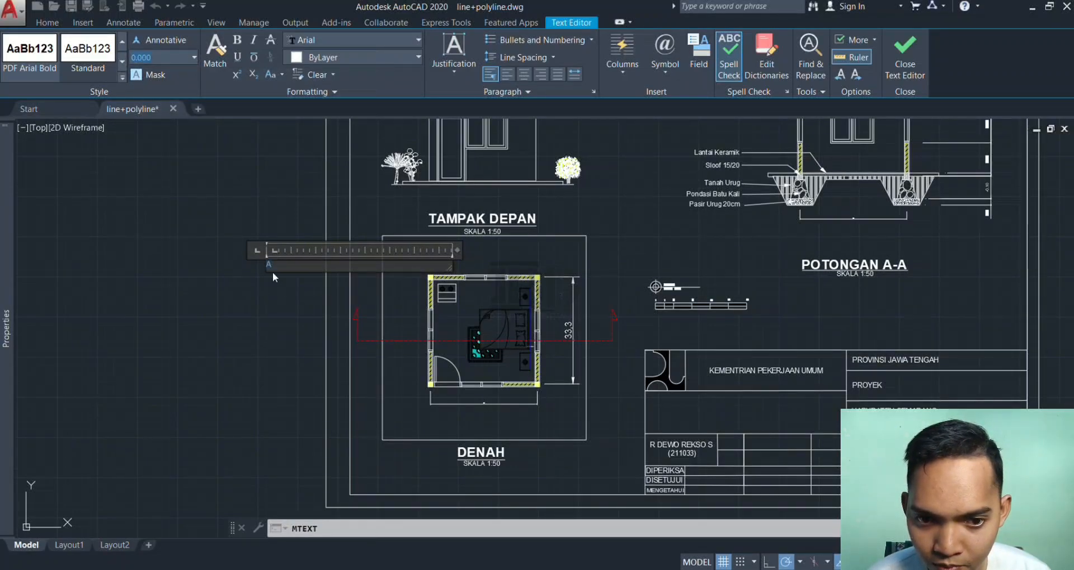
{"action": "type", "text": "0.4"}
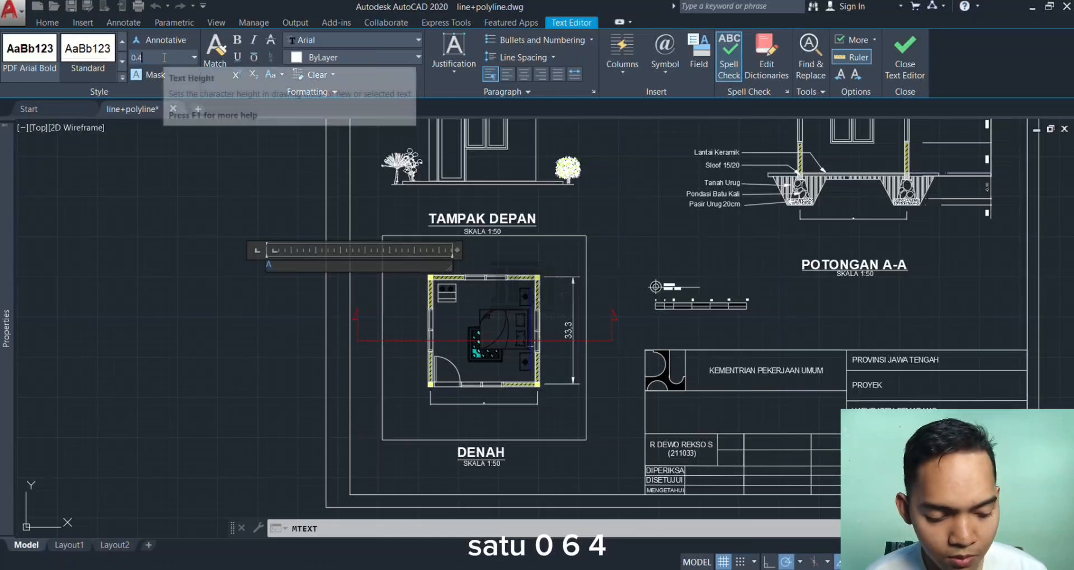
{"action": "key", "text": "Return"}
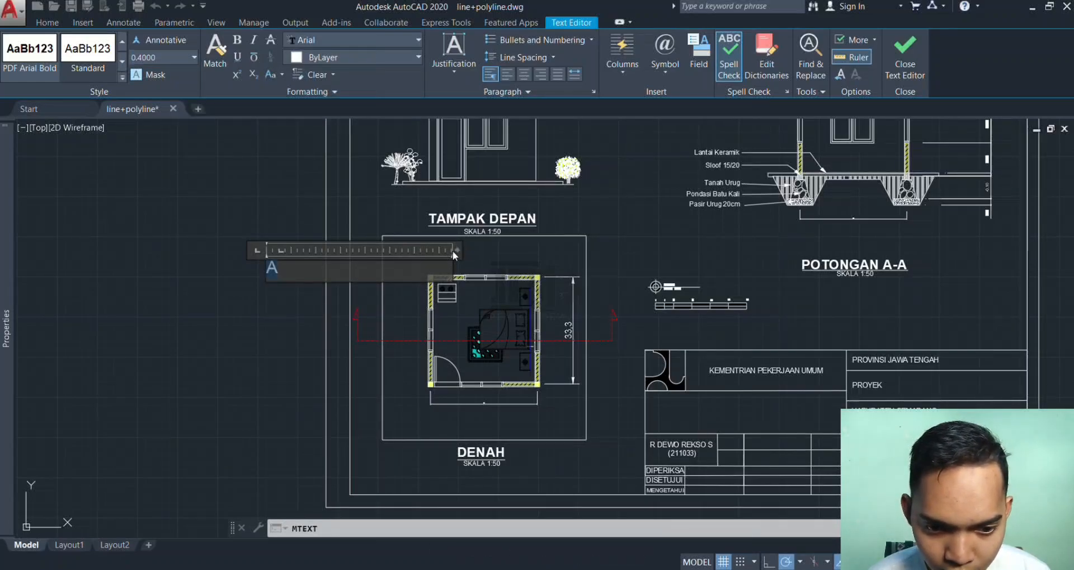
{"action": "left_click_drag", "start_coordinate": [457, 247], "coordinate": [292, 249]}
{"action": "left_click", "coordinate": [304, 311]}
Reopen the letter A text for editing and set its text height to 1
{"action": "scroll", "coordinate": [270, 266], "scroll_direction": "up", "scroll_amount": 11}
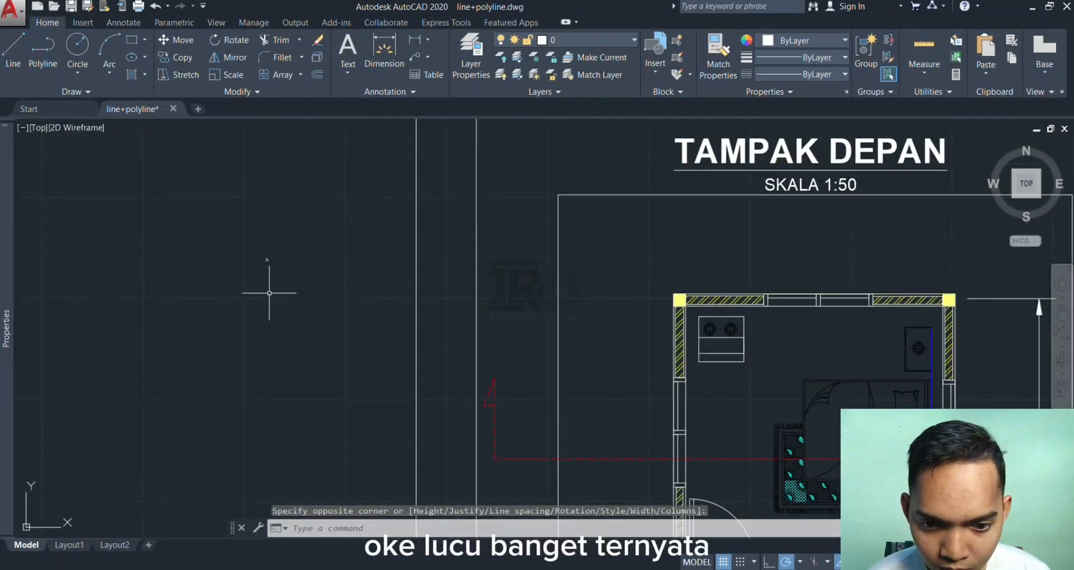
{"action": "middle_click_drag", "start_coordinate": [219, 119], "coordinate": [223, 192]}
{"action": "left_click", "coordinate": [209, 168]}
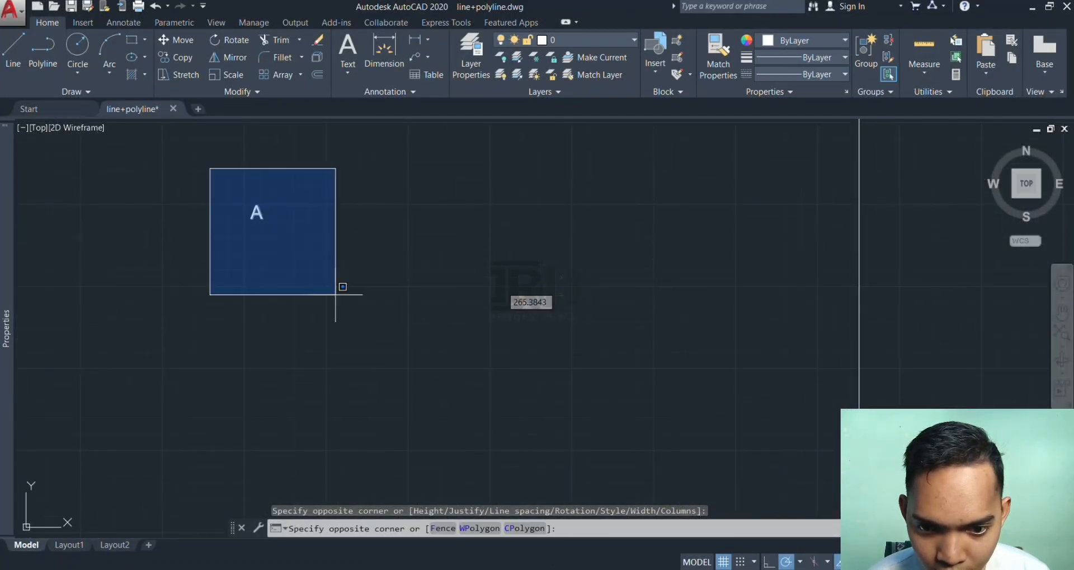
{"action": "left_click", "coordinate": [352, 315]}
{"action": "double_click", "coordinate": [259, 208]}
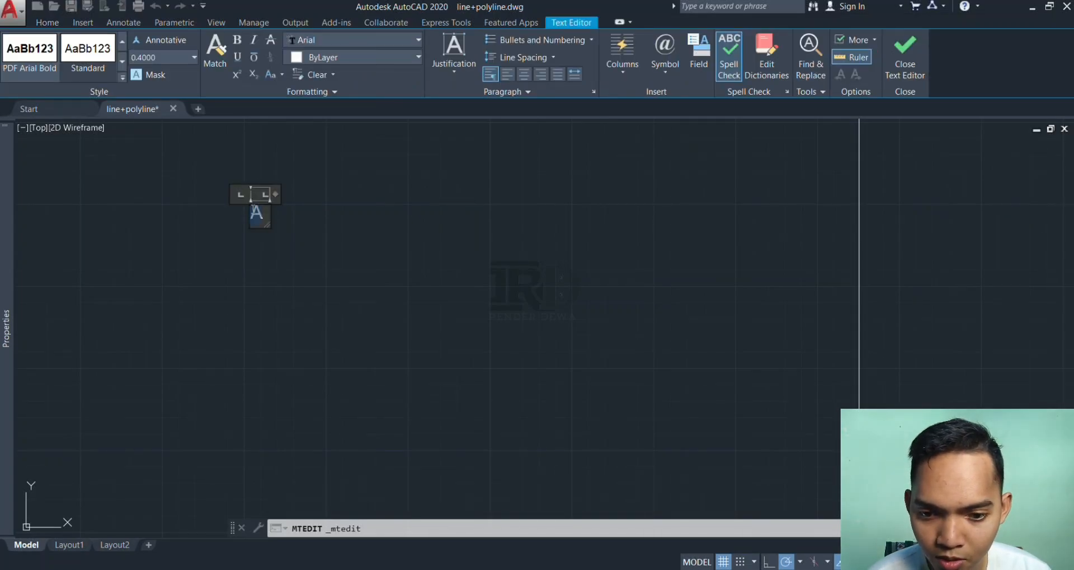
{"action": "left_click", "coordinate": [143, 57]}
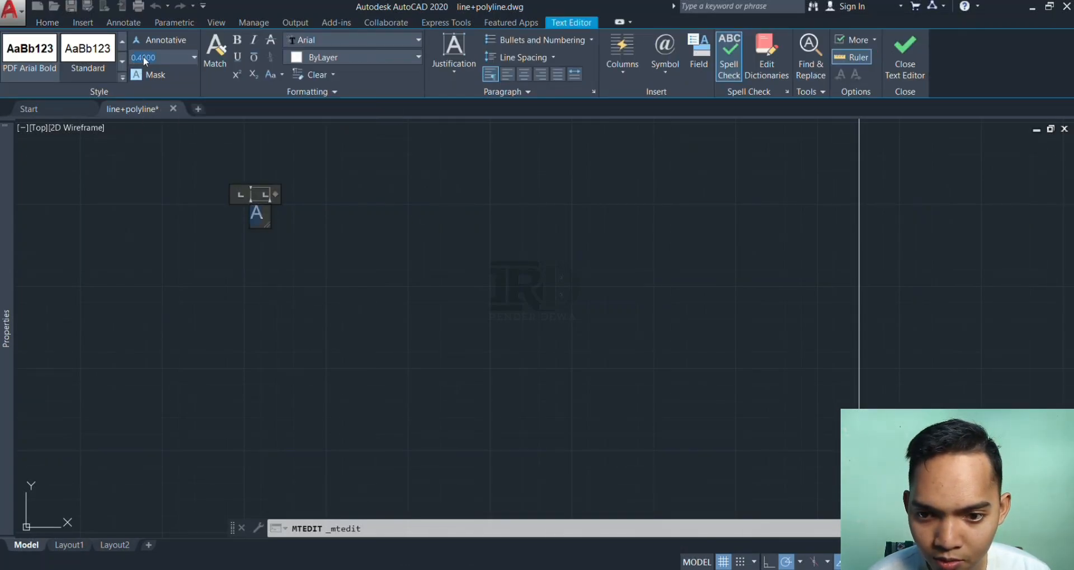
{"action": "key", "text": "Return"}
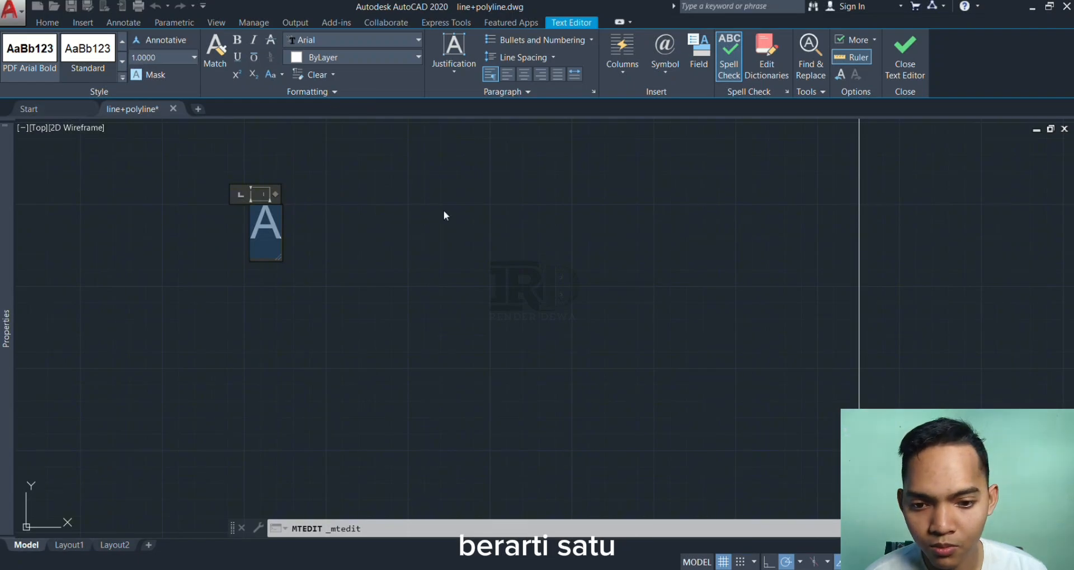
Set the letter A's text height to 4 and finish editing the text
{"action": "scroll", "coordinate": [466, 276], "scroll_direction": "down", "scroll_amount": 5}
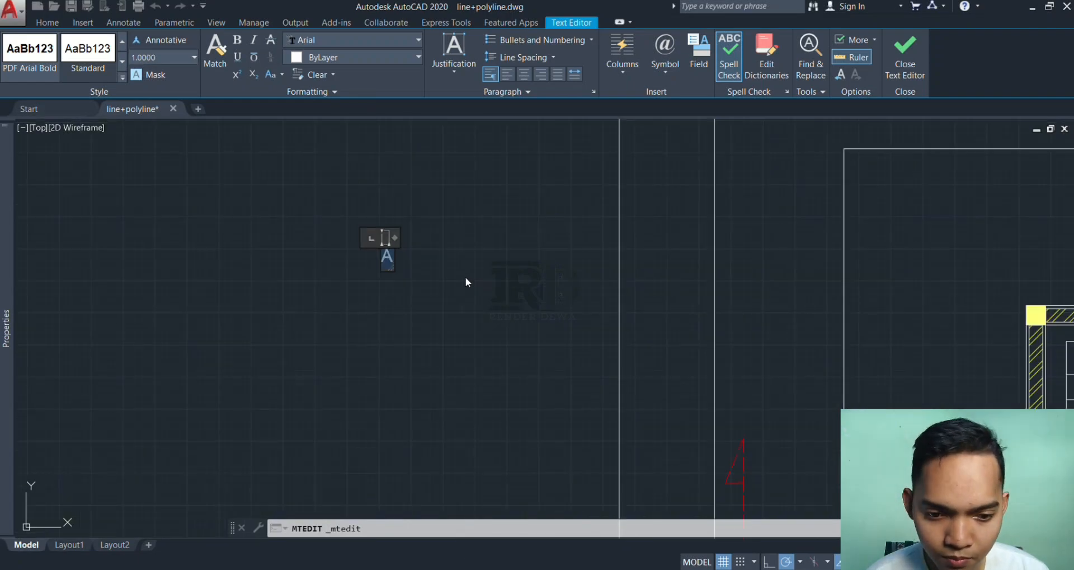
{"action": "left_click", "coordinate": [137, 57]}
{"action": "type", "text": "4"}
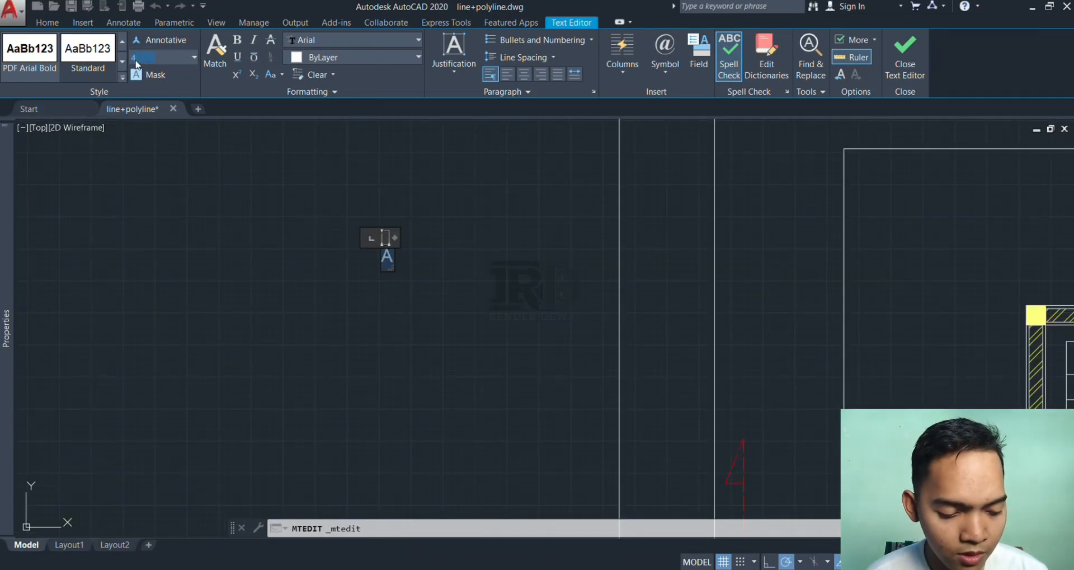
{"action": "key", "text": "Return"}
{"action": "scroll", "coordinate": [267, 158], "scroll_direction": "down", "scroll_amount": 4}
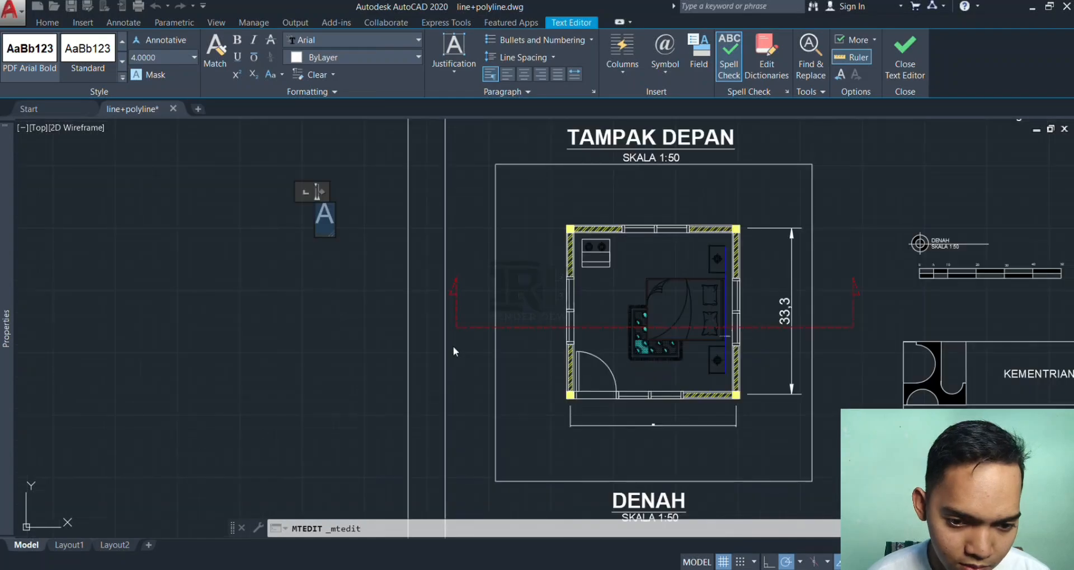
{"action": "left_click", "coordinate": [394, 277]}
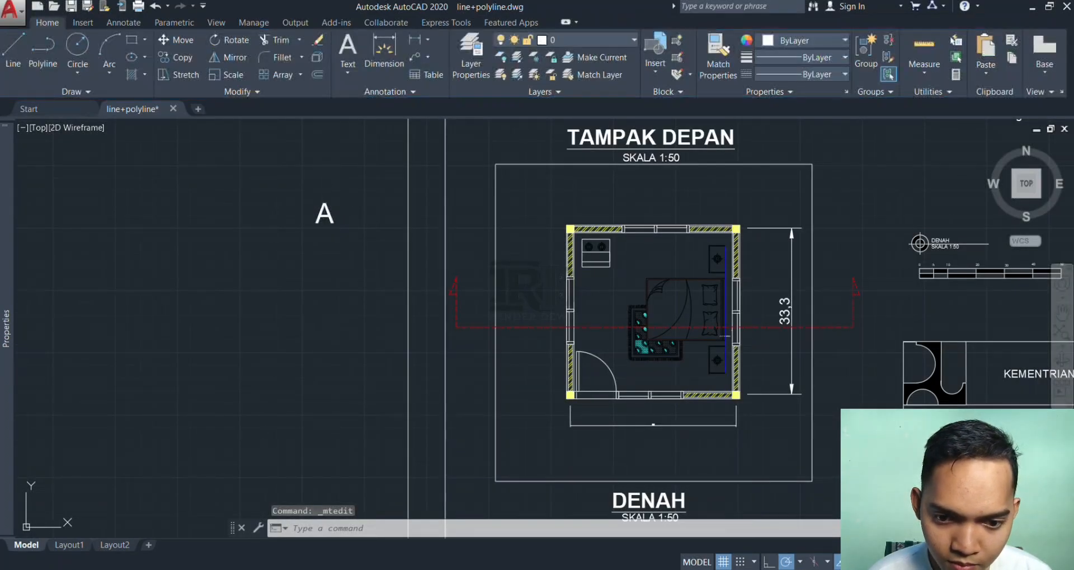
Move the letter A to just above the section line's arrowhead on the outer side nearest the sheet border
{"action": "left_click", "coordinate": [325, 204]}
{"action": "left_click", "coordinate": [316, 203]}
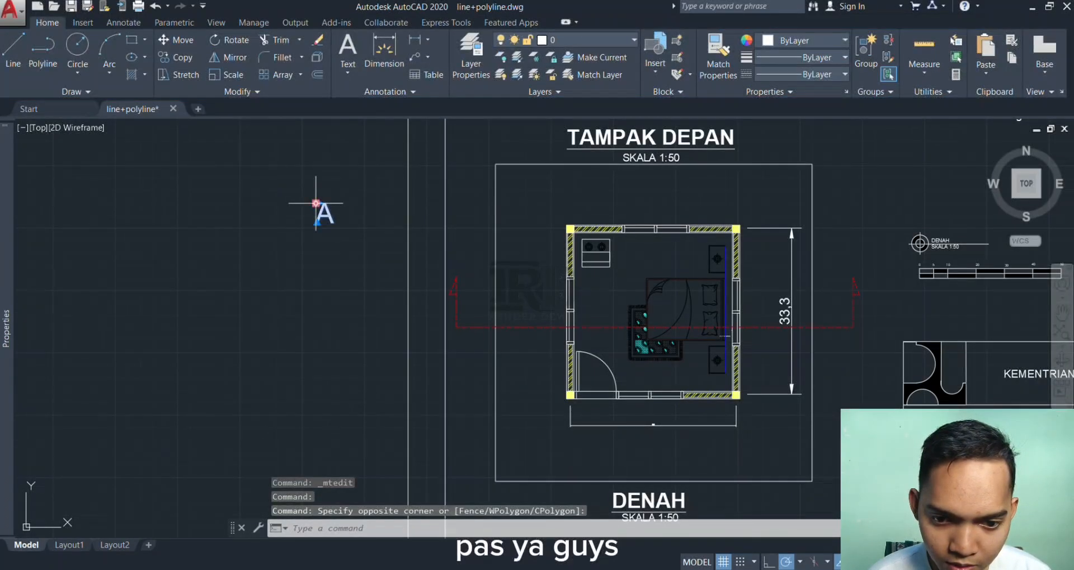
{"action": "left_click", "coordinate": [316, 204]}
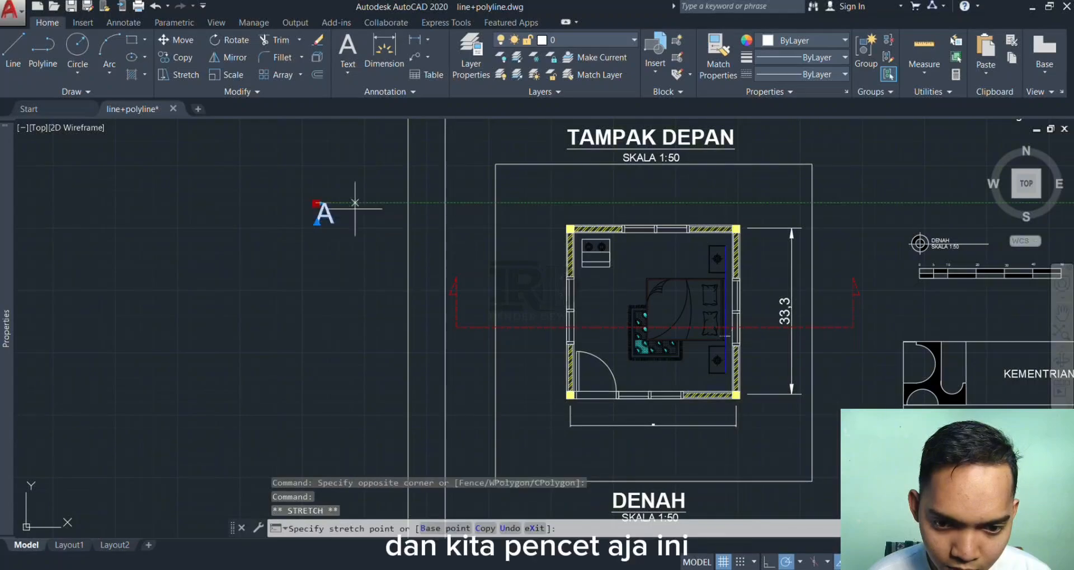
{"action": "left_click", "coordinate": [447, 254]}
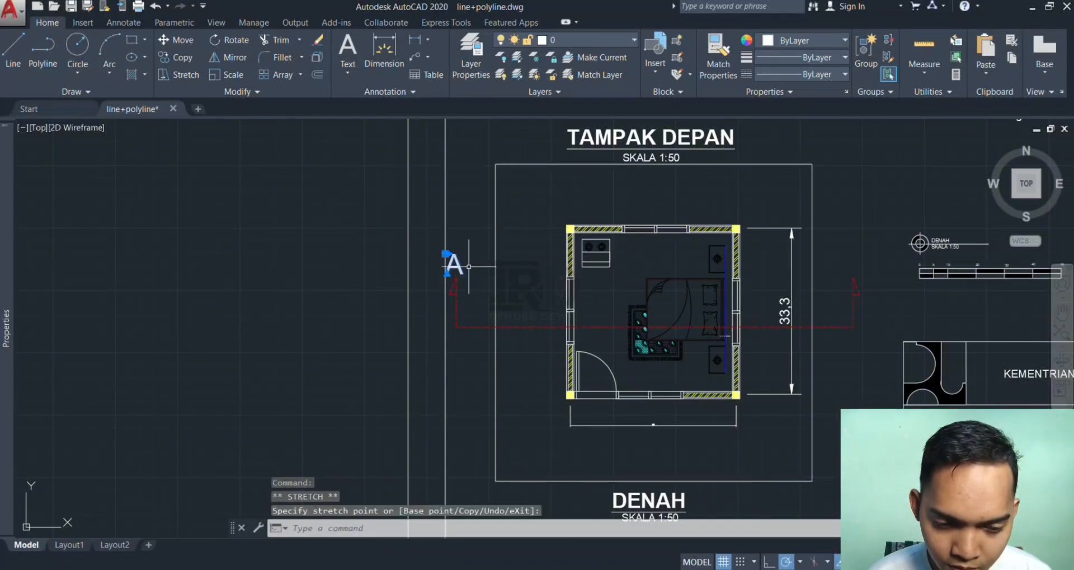
Copy the letter A horizontally to above the section line's other arrowhead
{"action": "type", "text": "co"}
{"action": "key", "text": "Return"}
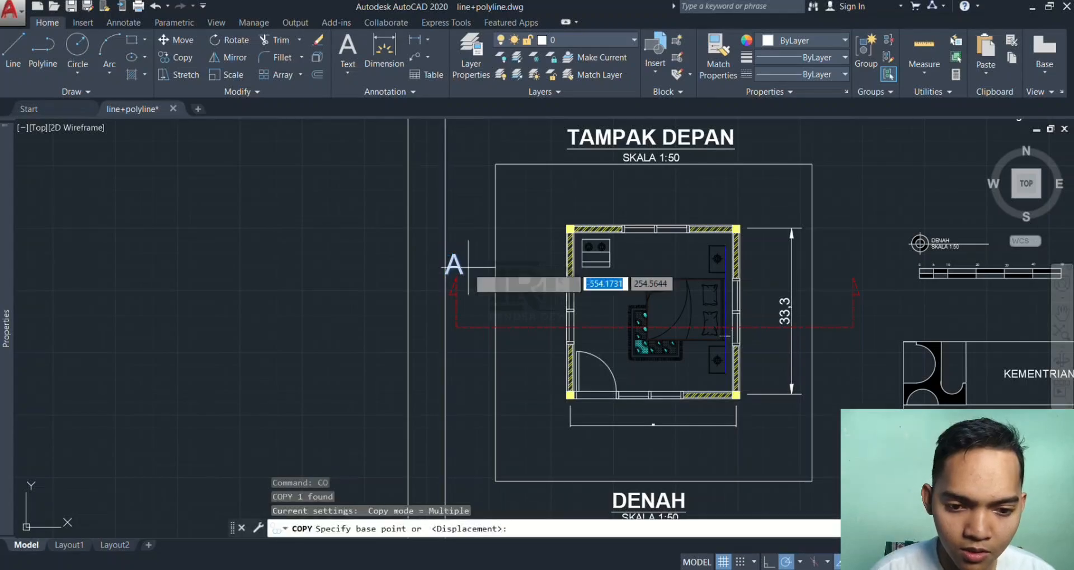
{"action": "left_click", "coordinate": [451, 259]}
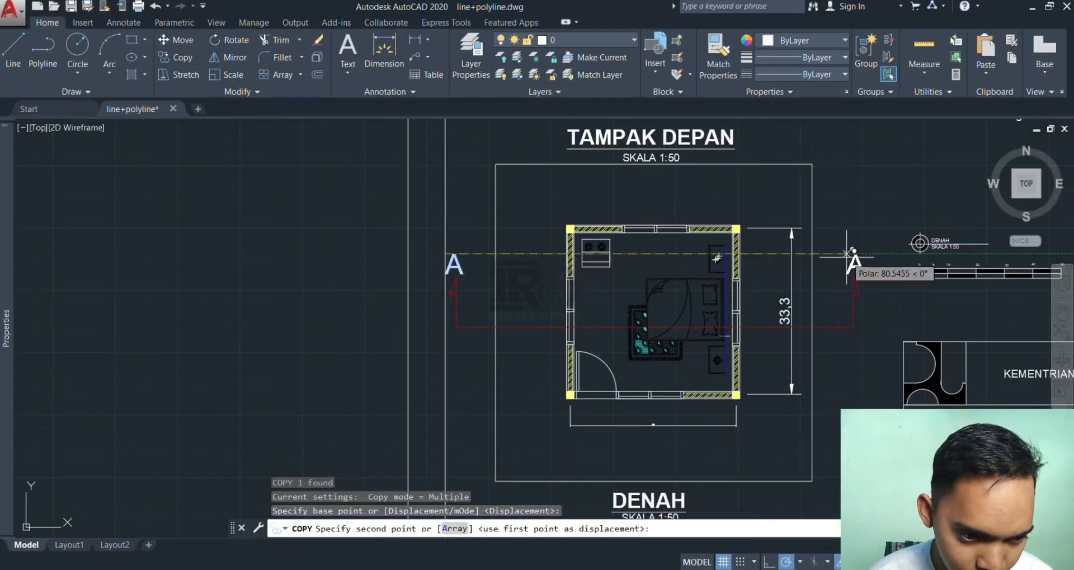
{"action": "left_click", "coordinate": [848, 254]}
{"action": "key", "text": "Escape"}
Draw a vertical and a horizontal construction line through one point in the empty area beside the drawing sheet
{"action": "scroll", "coordinate": [826, 304], "scroll_direction": "down", "scroll_amount": 3}
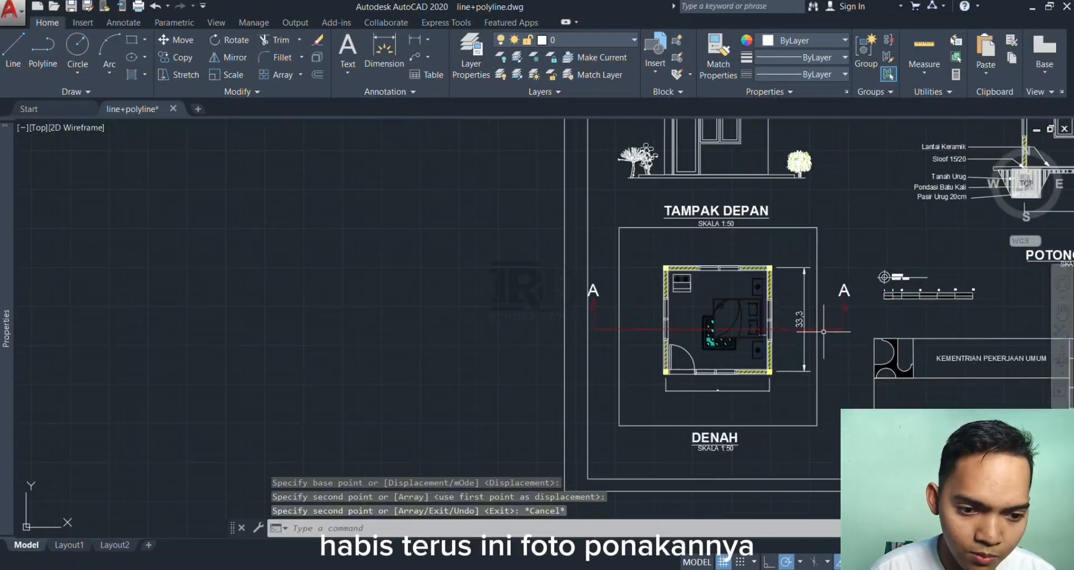
{"action": "mouse_move", "coordinate": [752, 319]}
{"action": "middle_mouse_down"}
{"action": "mouse_move", "coordinate": [618, 322]}
{"action": "mouse_move", "coordinate": [474, 358]}
{"action": "middle_mouse_up"}
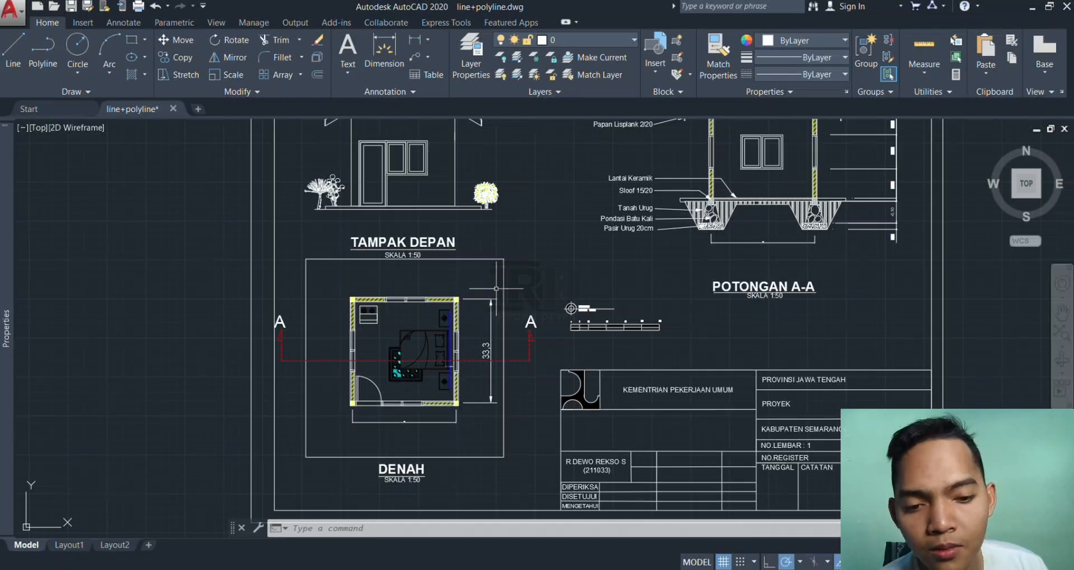
{"action": "scroll", "coordinate": [496, 288], "scroll_direction": "down", "scroll_amount": 4}
{"action": "middle_click_drag", "start_coordinate": [774, 279], "coordinate": [430, 318]}
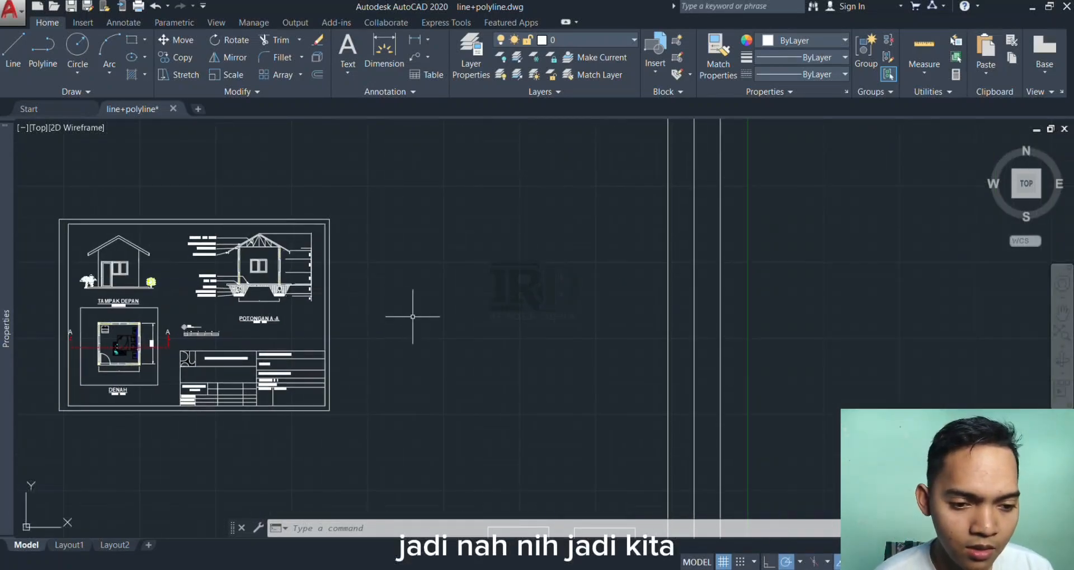
{"action": "type", "text": "xl"}
{"action": "key", "text": "Return"}
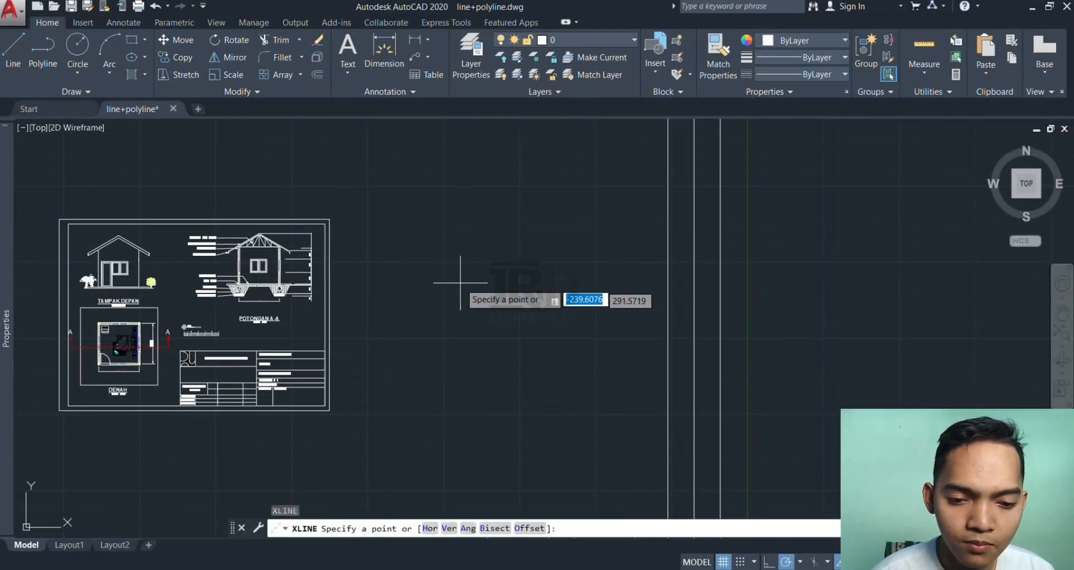
{"action": "left_click", "coordinate": [480, 232]}
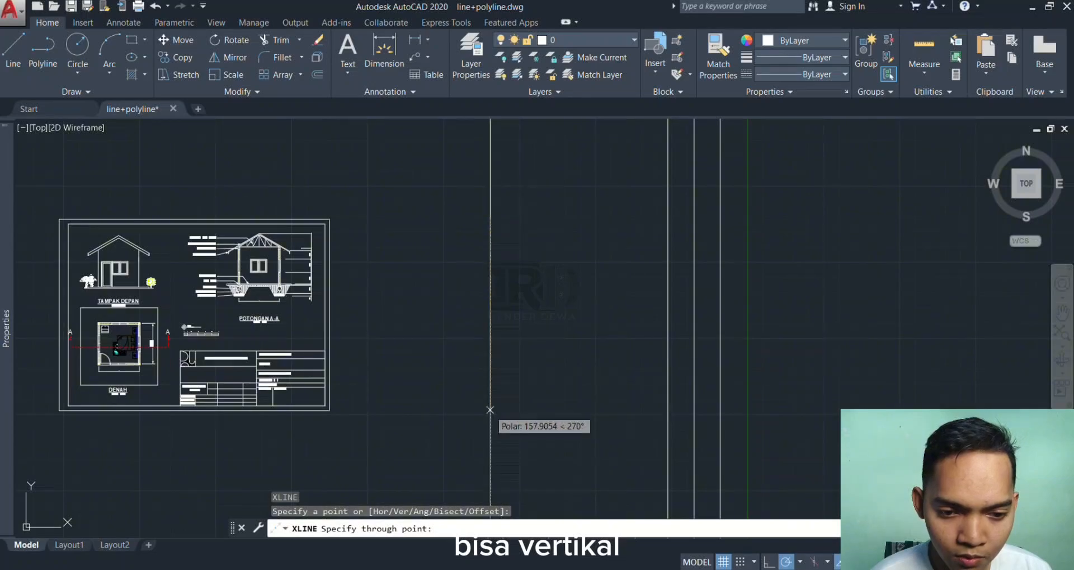
{"action": "left_click", "coordinate": [413, 218]}
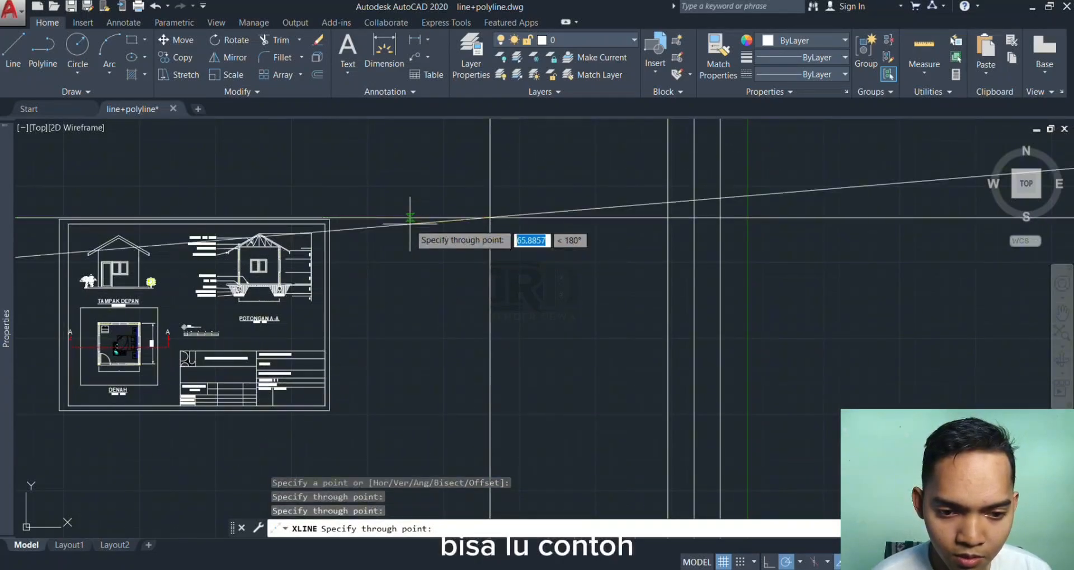
{"action": "key", "text": "Return"}
Draw a second horizontal construction line a little above the first one
{"action": "key", "text": "Return"}
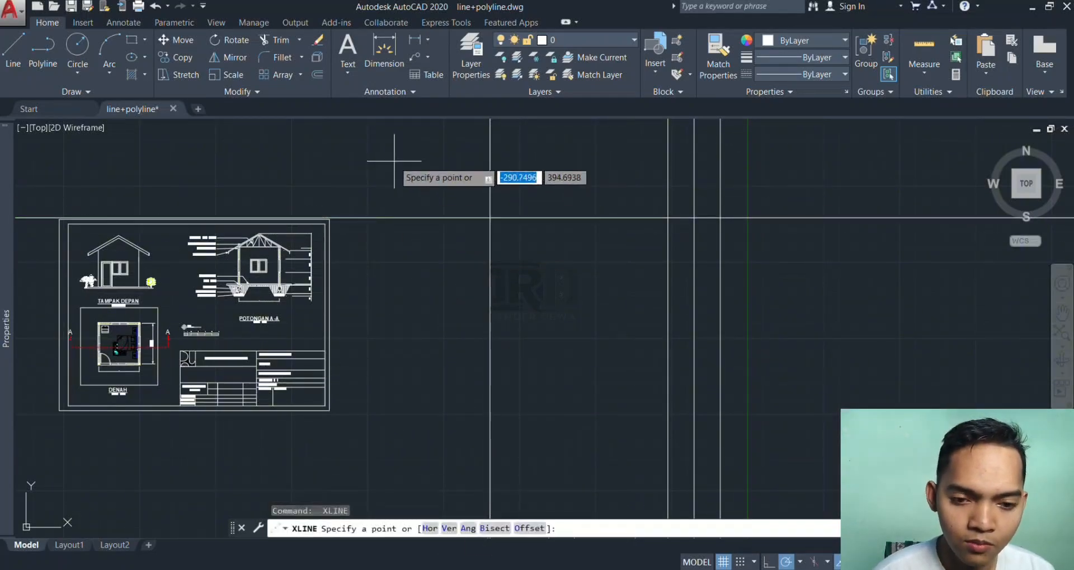
{"action": "left_click", "coordinate": [392, 161]}
{"action": "key", "text": "Return"}
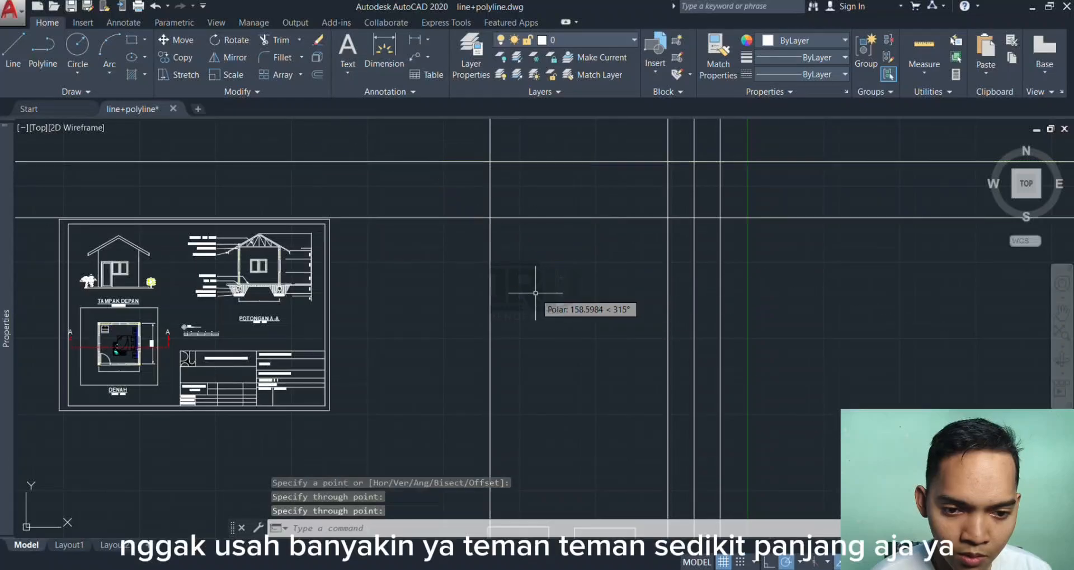
Draw another vertical construction line between the drawing sheet and the first vertical one
{"action": "scroll", "coordinate": [473, 264], "scroll_direction": "down", "scroll_amount": 2}
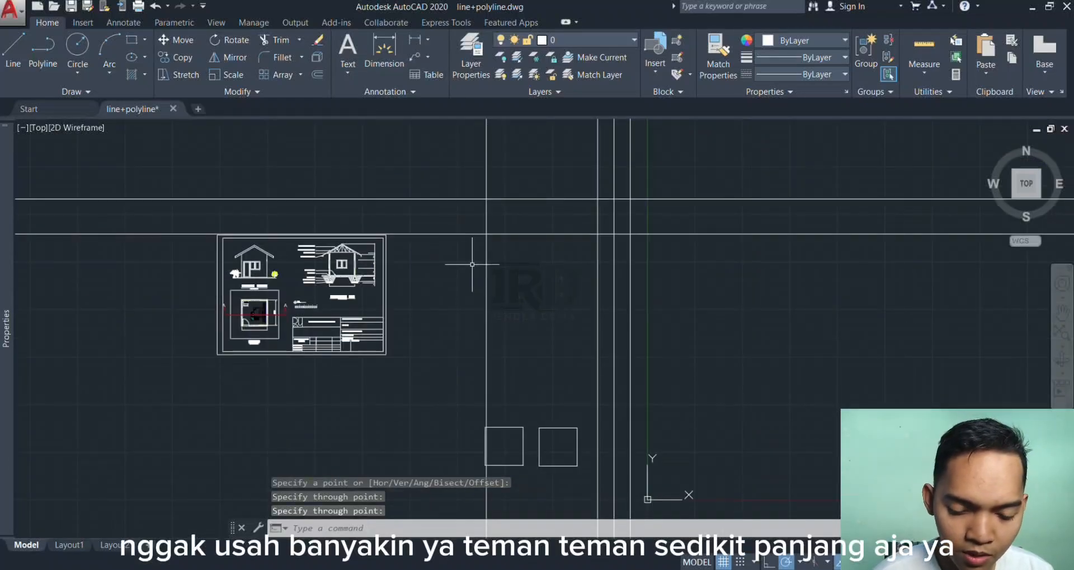
{"action": "key", "text": "Return"}
{"action": "left_click", "coordinate": [426, 168]}
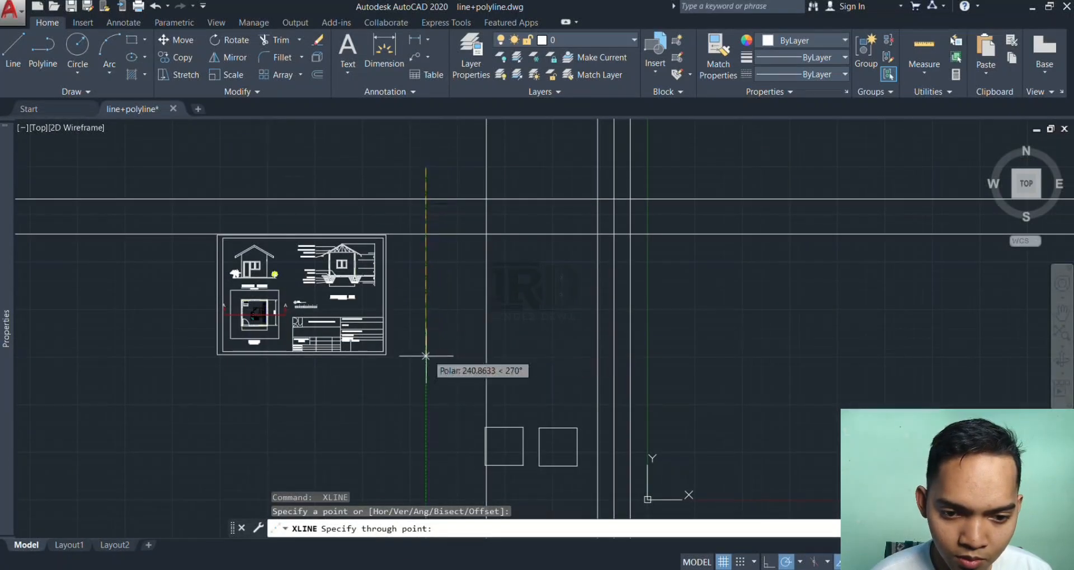
{"action": "left_click", "coordinate": [426, 363]}
{"action": "key", "text": "Return"}
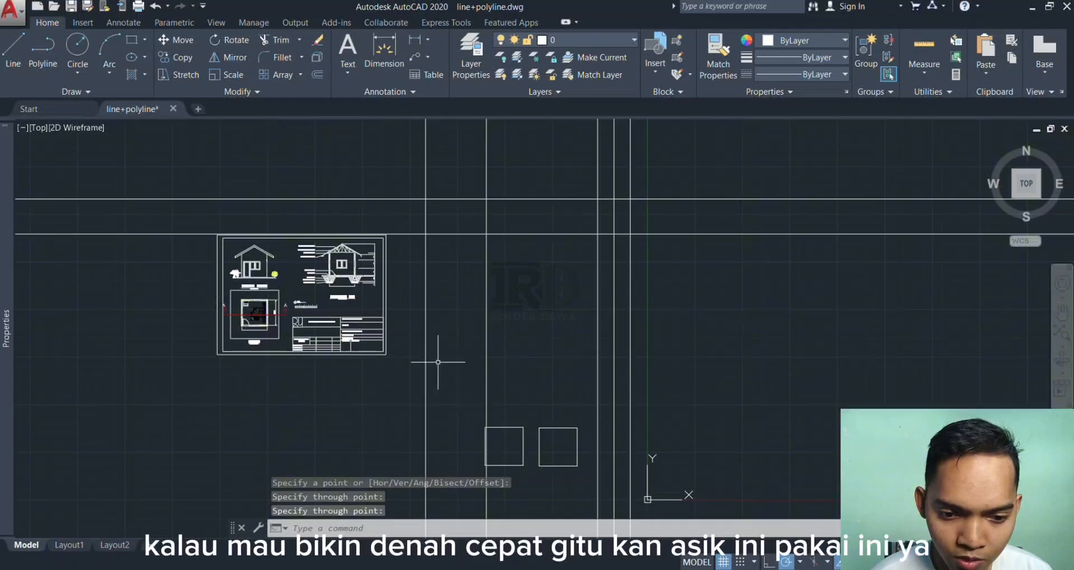
Draw one more construction line across the vertical ones, below the two horizontal lines
{"action": "key", "text": "Return"}
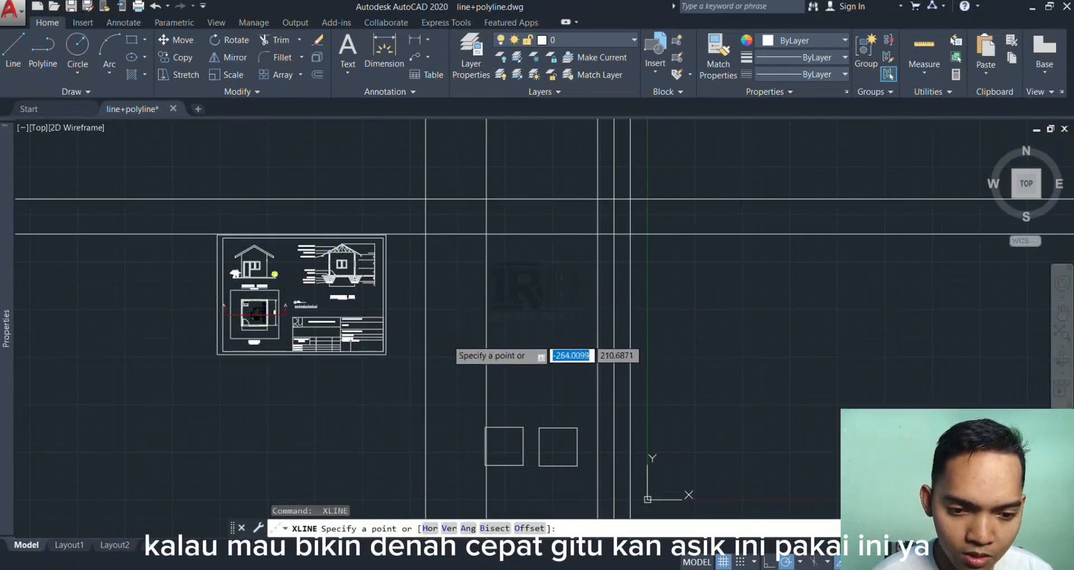
{"action": "left_click", "coordinate": [446, 339]}
{"action": "left_click", "coordinate": [792, 314]}
{"action": "key", "text": "Return"}
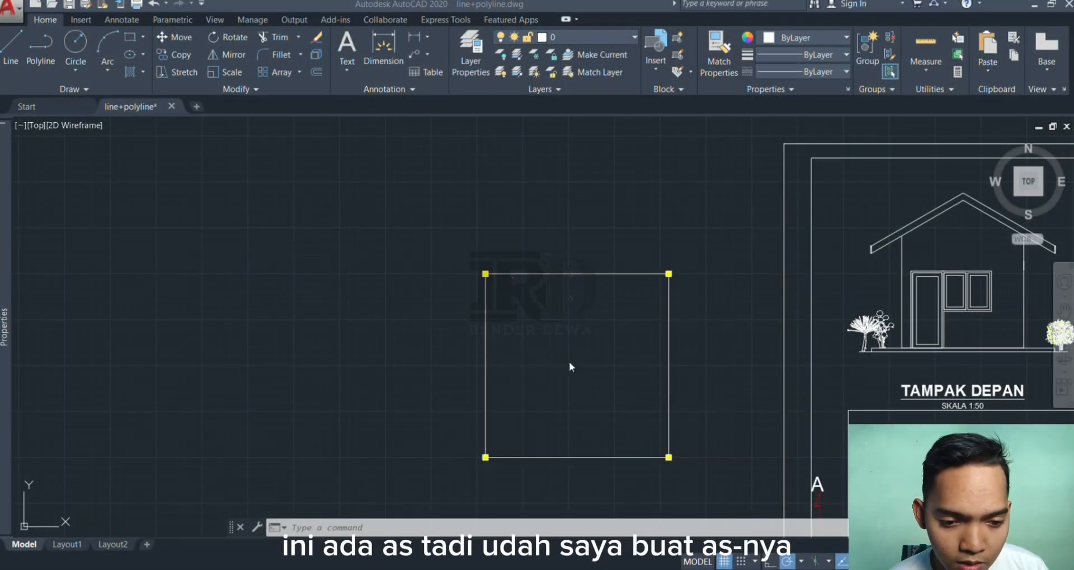
Create a new multiline style named DINDING based on STANDARD and continue to its settings
{"action": "scroll", "coordinate": [569, 361], "scroll_direction": "down", "scroll_amount": 2}
{"action": "left_click", "coordinate": [569, 363]}
{"action": "mouse_move", "coordinate": [619, 371]}
{"action": "middle_mouse_down"}
{"action": "mouse_move", "coordinate": [558, 346]}
{"action": "mouse_move", "coordinate": [549, 322]}
{"action": "middle_mouse_up"}
{"action": "left_click", "coordinate": [558, 347]}
{"action": "scroll", "coordinate": [559, 345], "scroll_direction": "up", "scroll_amount": 4}
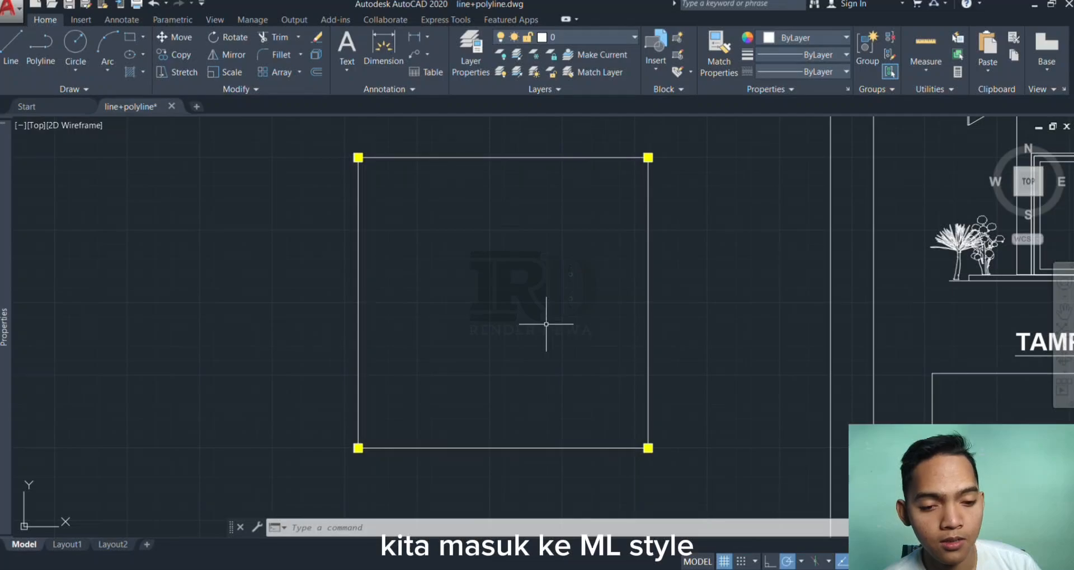
{"action": "type", "text": "mlstyle"}
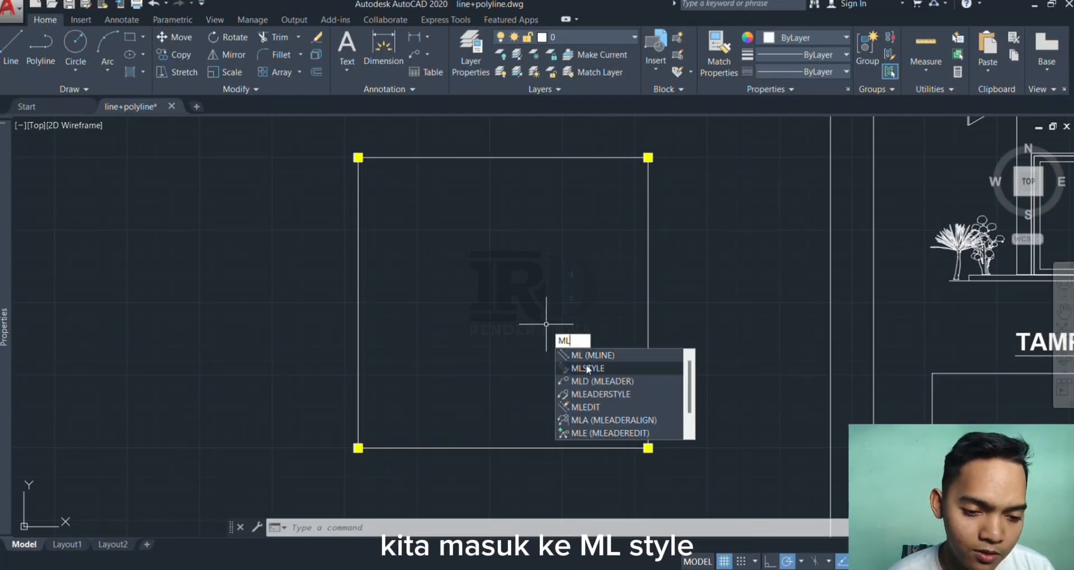
{"action": "key", "text": "Return"}
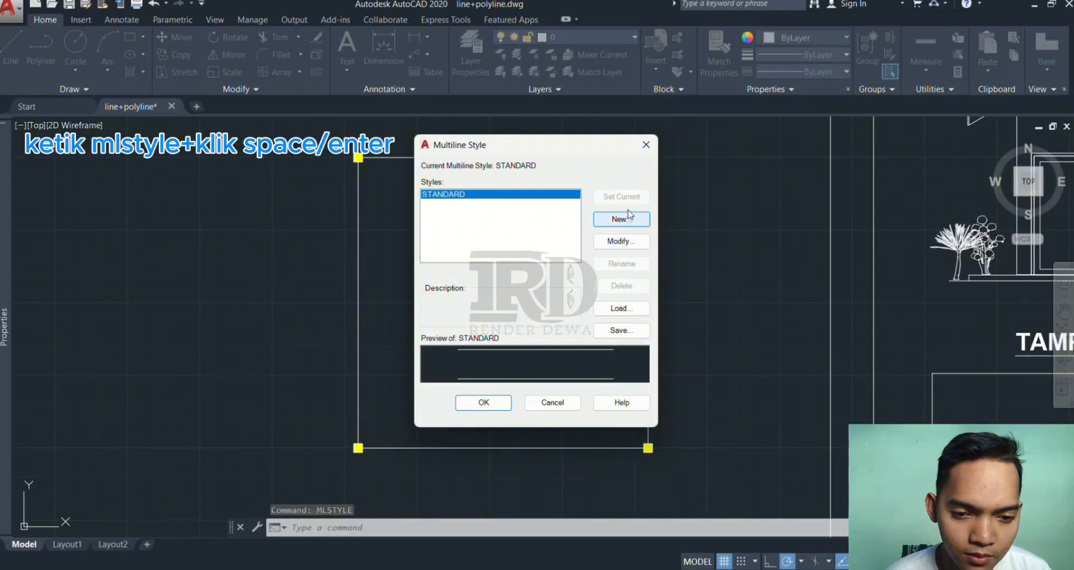
{"action": "left_click", "coordinate": [604, 226]}
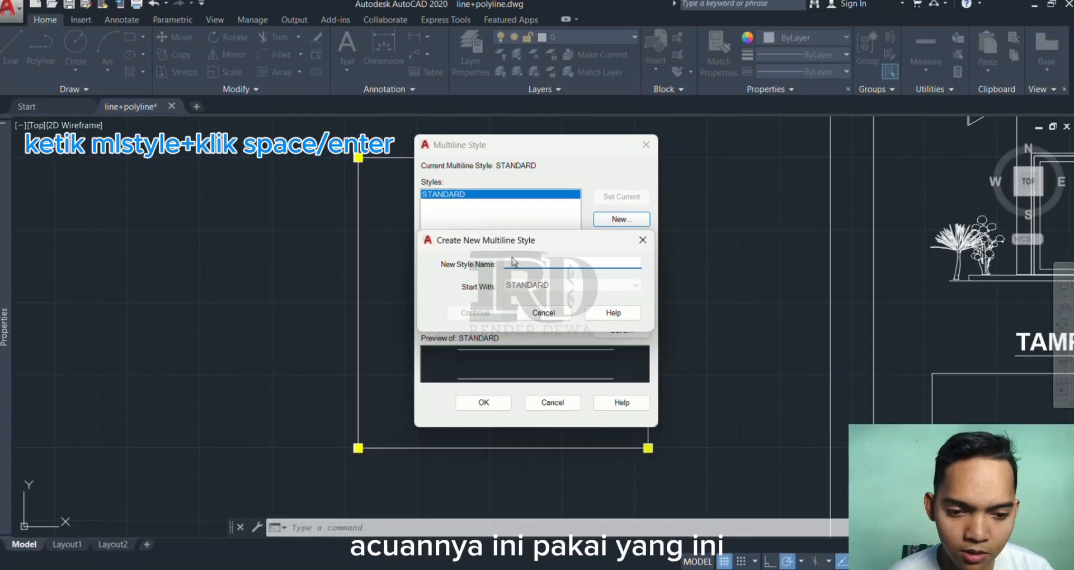
{"action": "type", "text": "DINDING"}
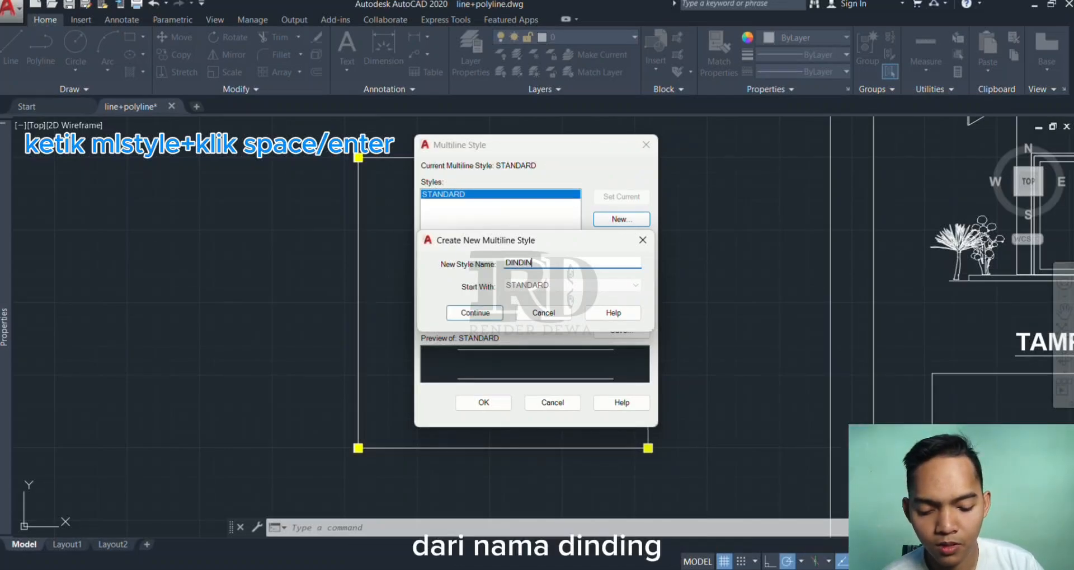
{"action": "left_click", "coordinate": [477, 312]}
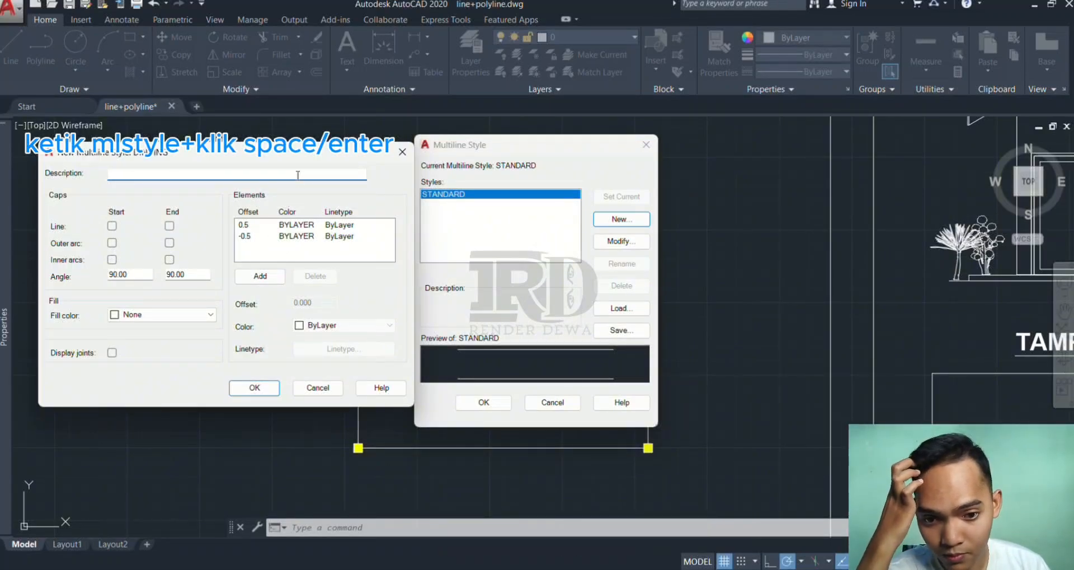
Add two elements to the DINDING multiline style and set the offset of one of them to 0.75
{"action": "left_click_drag", "start_coordinate": [287, 163], "coordinate": [271, 148]}
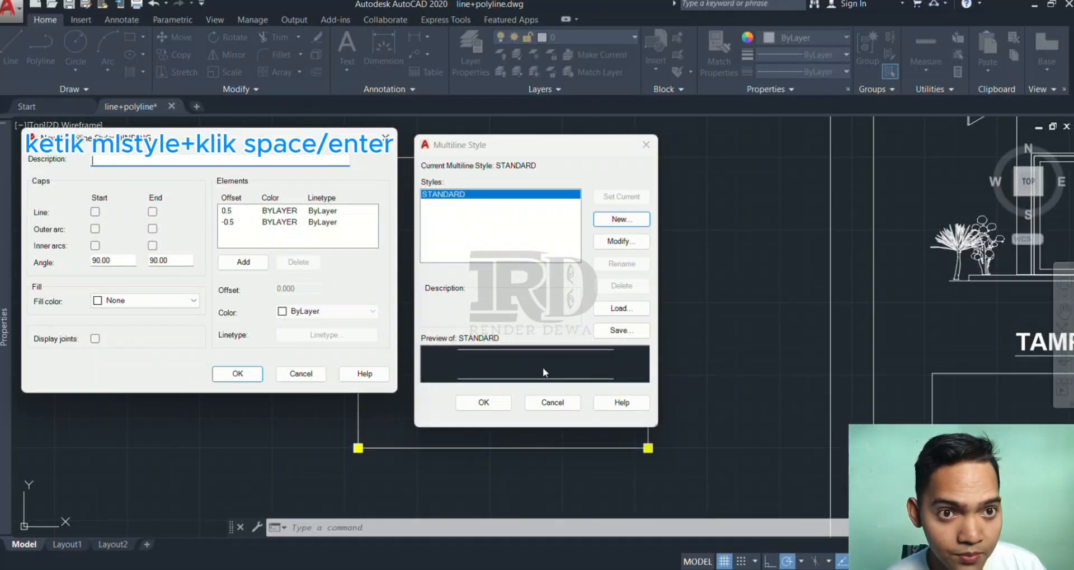
{"action": "left_click", "coordinate": [243, 262]}
{"action": "left_click", "coordinate": [243, 262]}
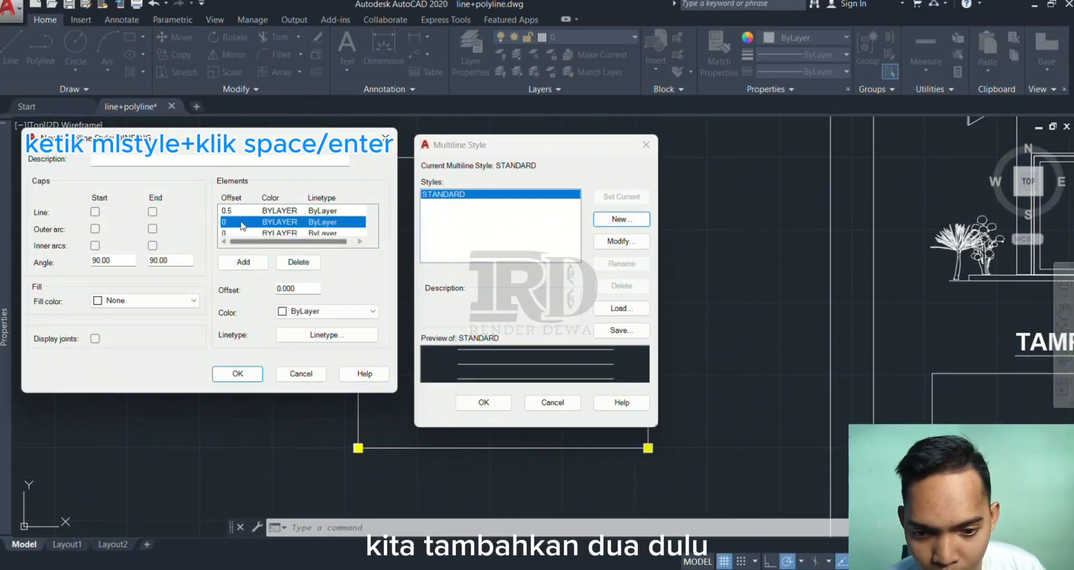
{"action": "left_click", "coordinate": [286, 288]}
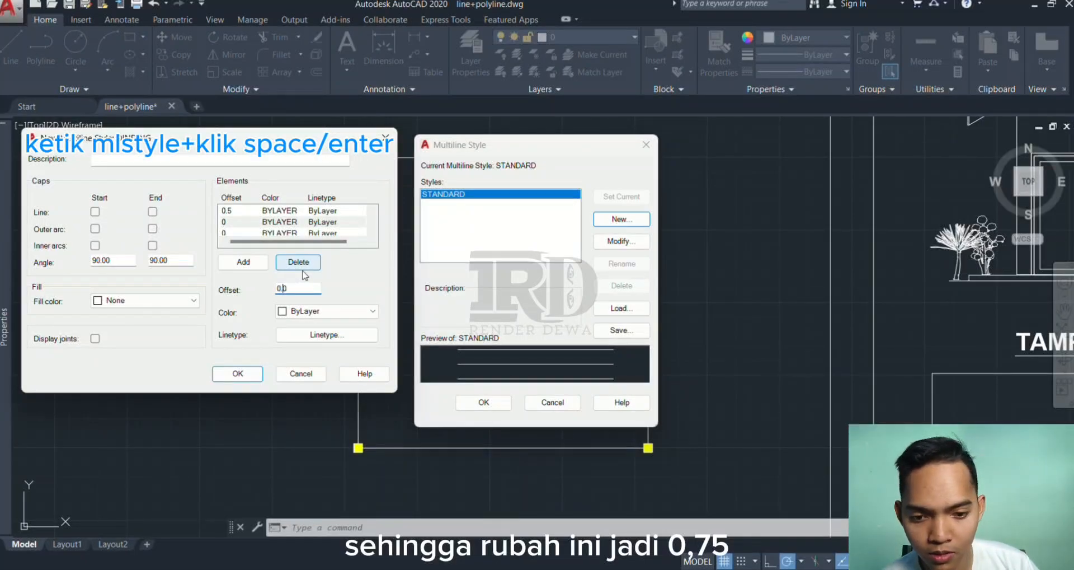
{"action": "type", "text": "75"}
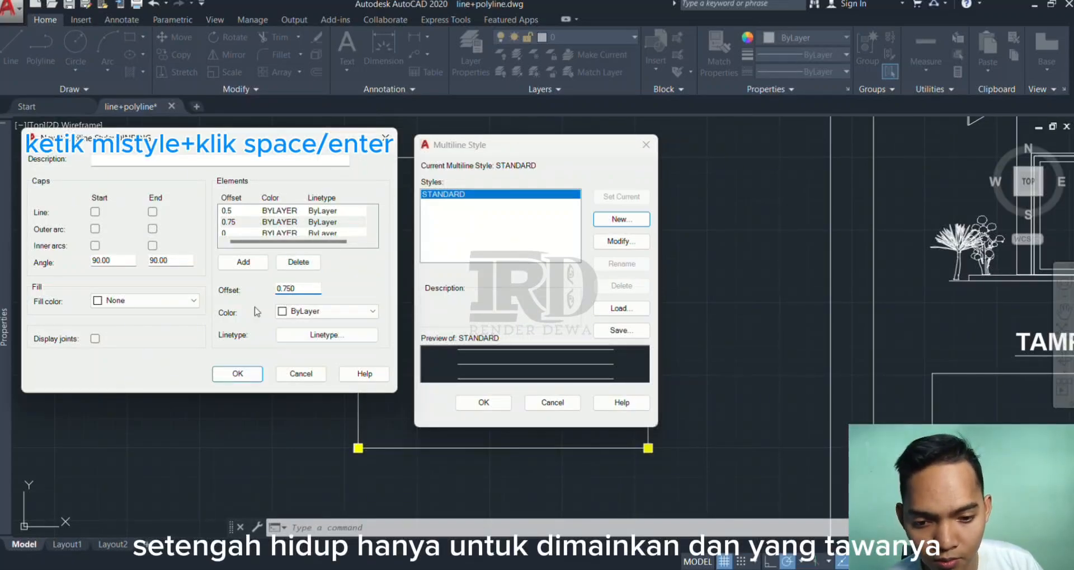
Set the offset of the other added element in the DINDING style to -0.75
{"action": "left_click", "coordinate": [248, 233]}
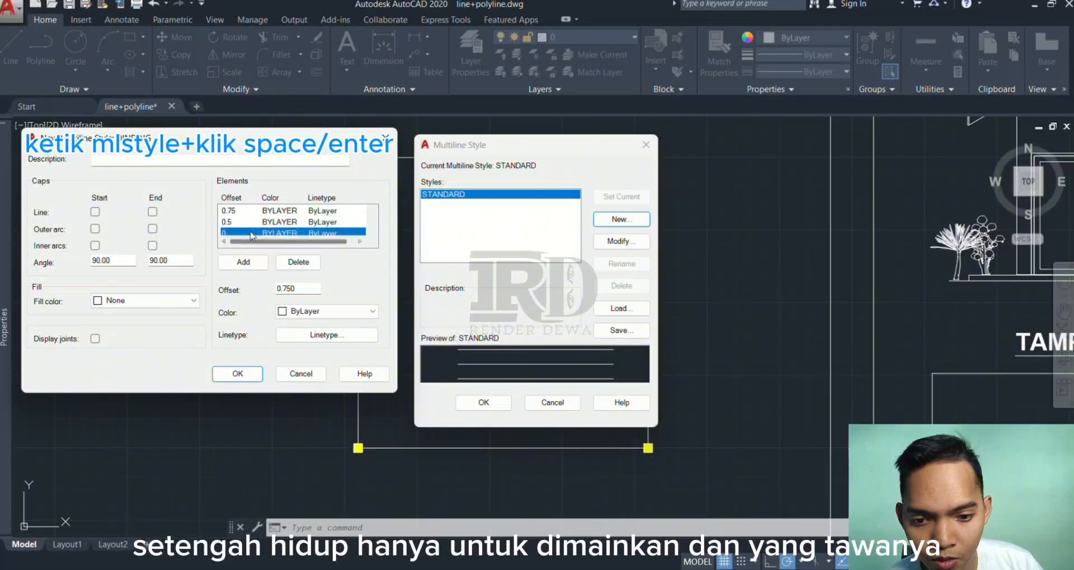
{"action": "left_click", "coordinate": [302, 285]}
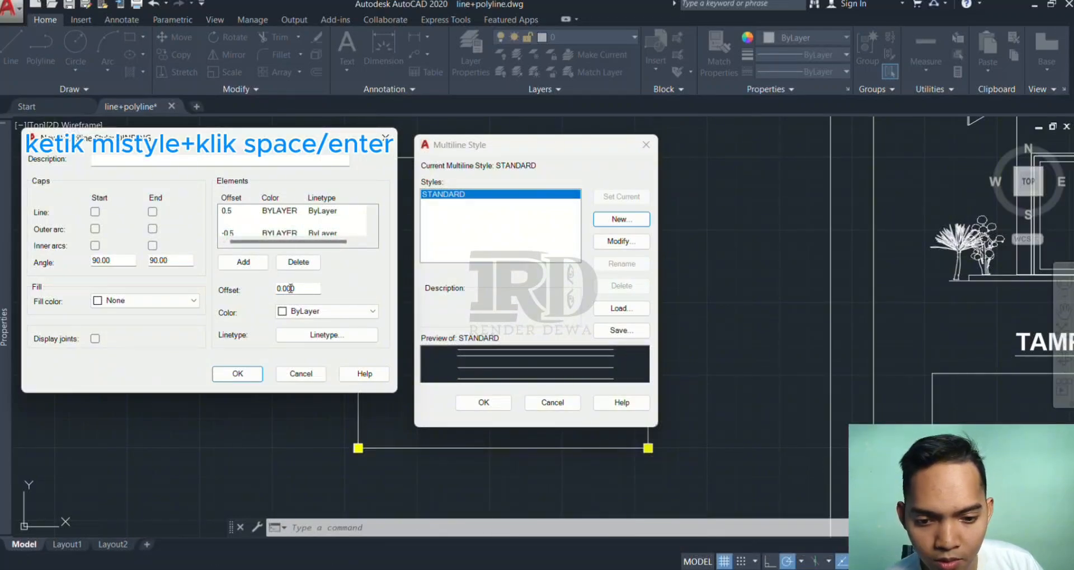
{"action": "key", "text": "BackSpace"}
{"action": "key", "text": "BackSpace"}
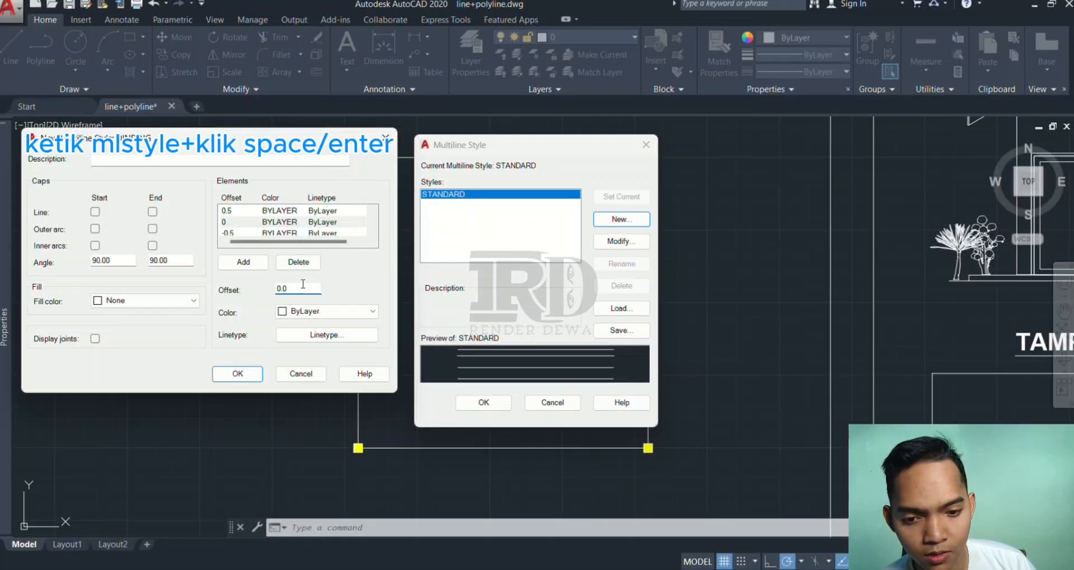
{"action": "type", "text": "75"}
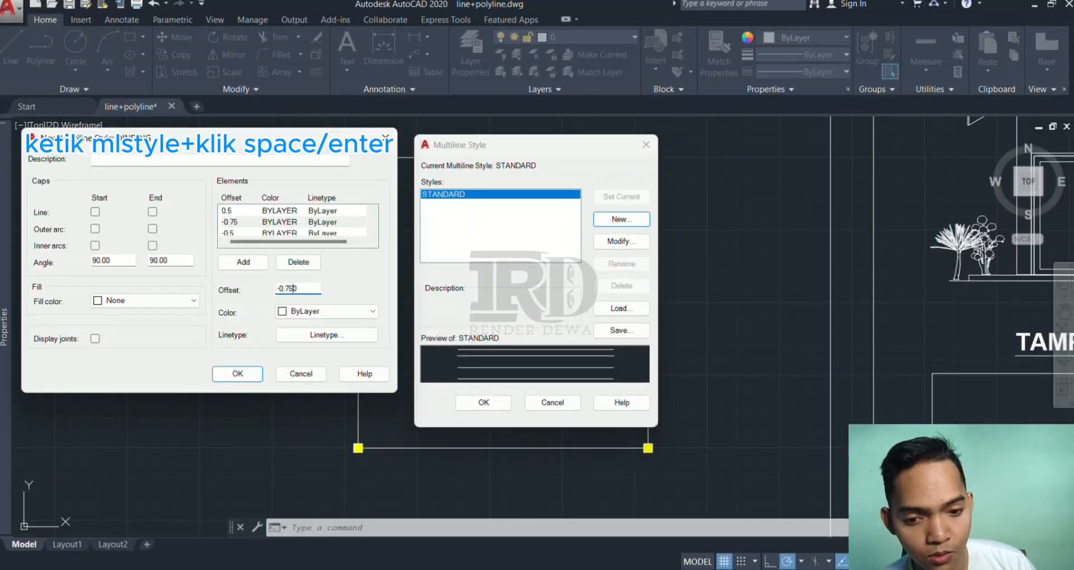
{"action": "key", "text": "BackSpace"}
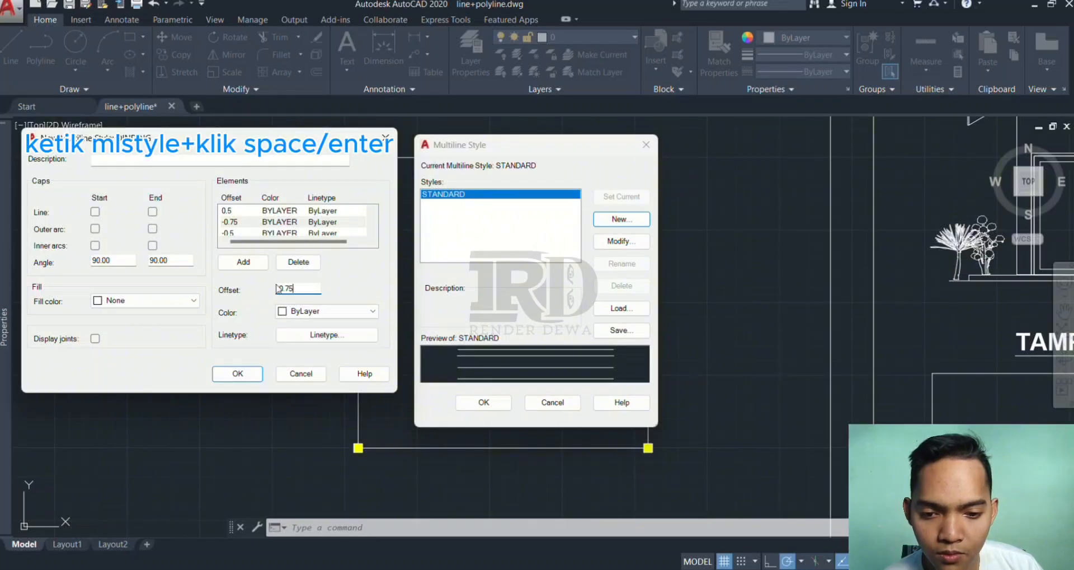
Change the colour of the element with offset 0.5 to Cyan
{"action": "left_click", "coordinate": [251, 215]}
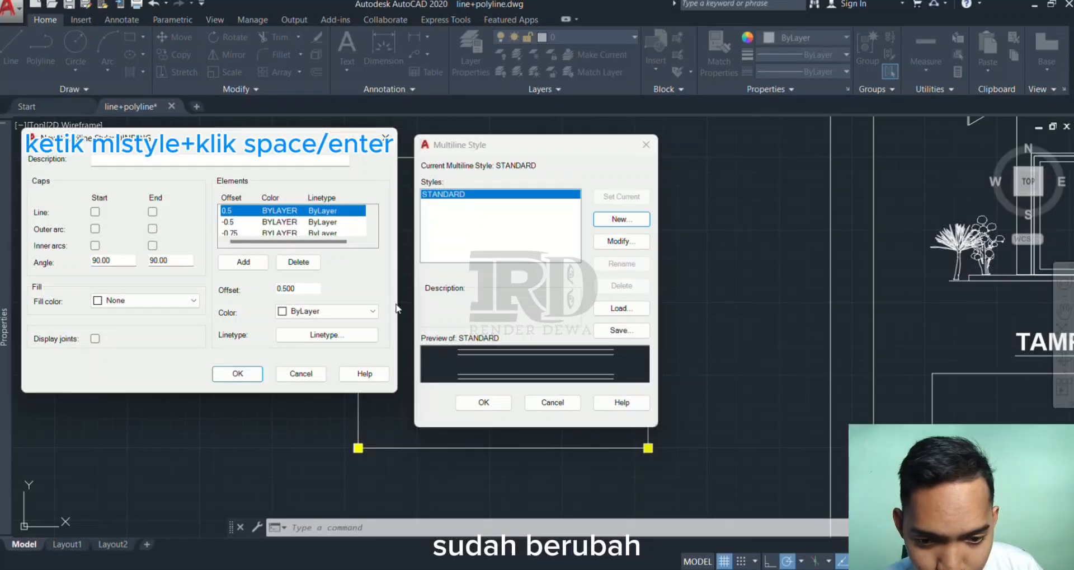
{"action": "left_click", "coordinate": [334, 313]}
{"action": "left_click", "coordinate": [297, 381]}
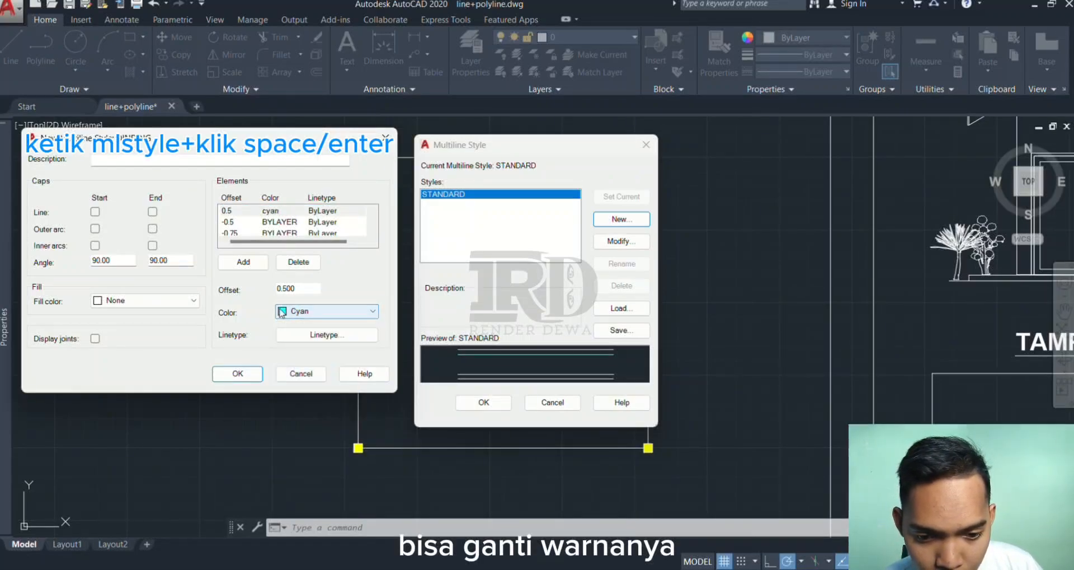
Change the colour of the element with offset -0.5 in the DINDING style to Cyan
{"action": "left_click", "coordinate": [261, 221]}
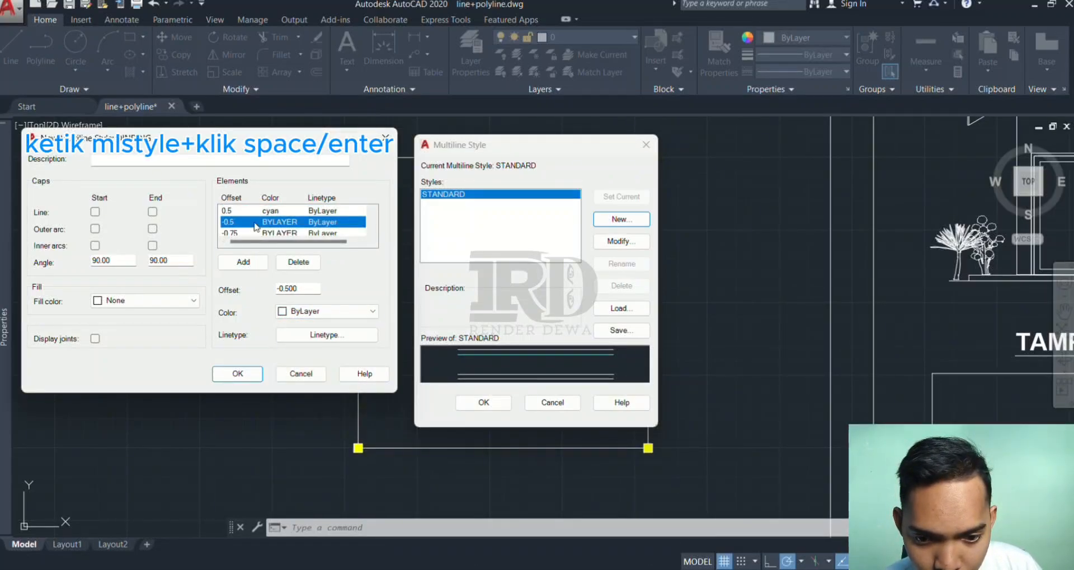
{"action": "left_click", "coordinate": [363, 311]}
{"action": "left_click", "coordinate": [298, 380]}
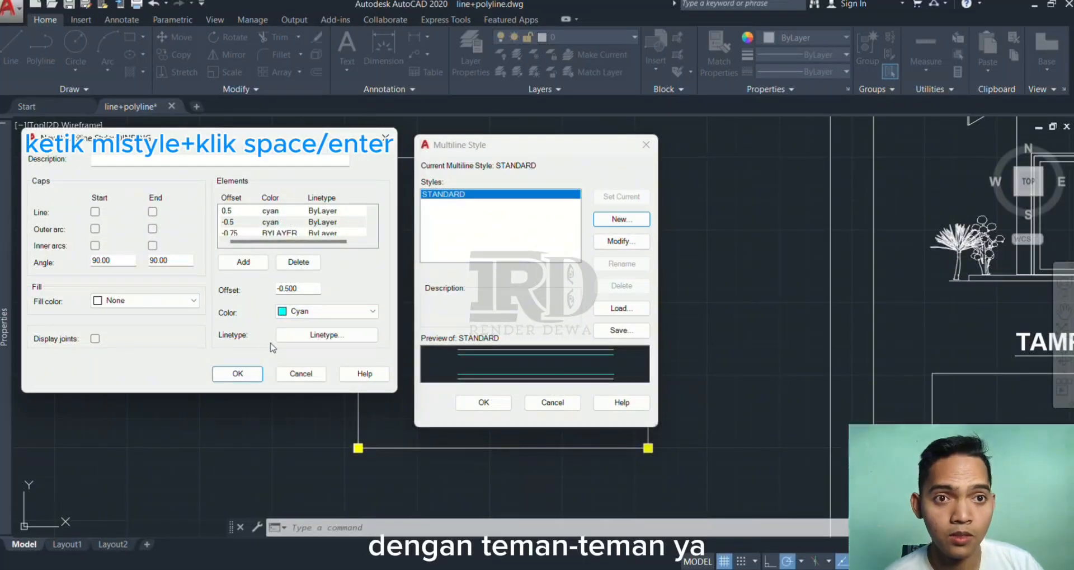
Add line caps at the start and end of the DINDING style, save it and set it as the current multiline style
{"action": "left_click", "coordinate": [95, 212]}
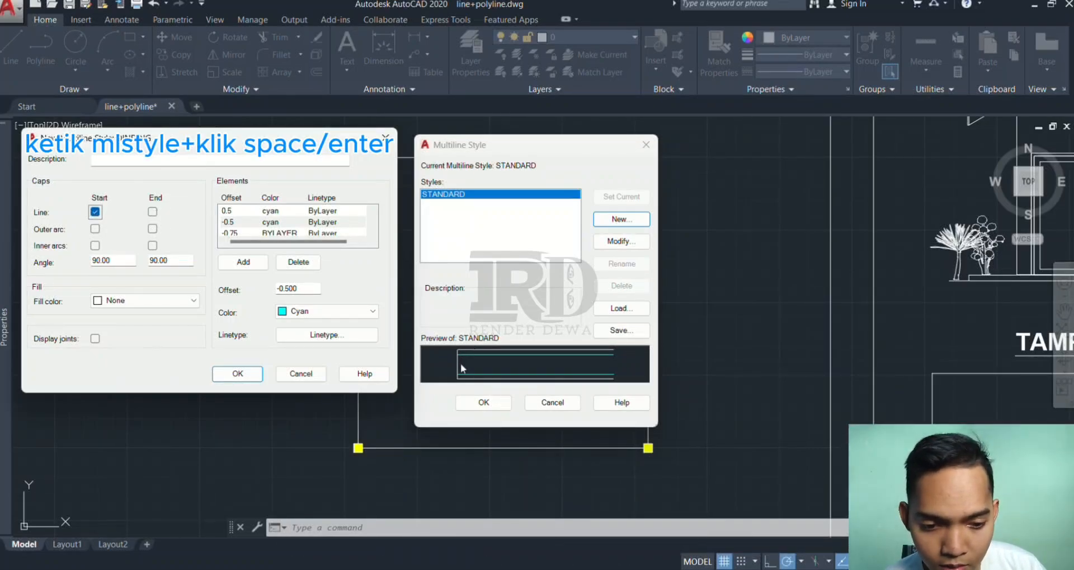
{"action": "left_click", "coordinate": [153, 212]}
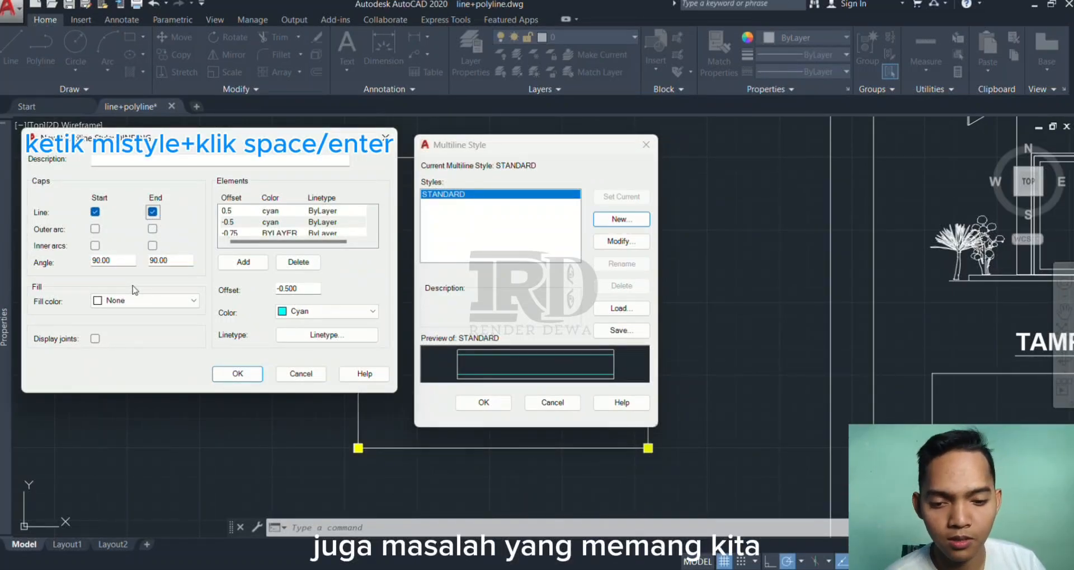
{"action": "left_click", "coordinate": [237, 373]}
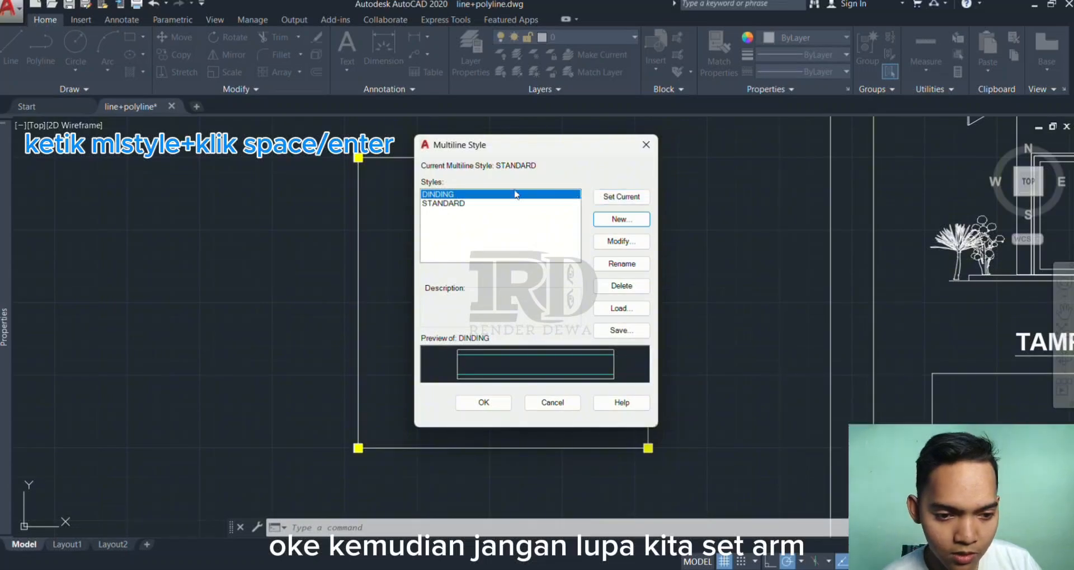
{"action": "left_click", "coordinate": [619, 197]}
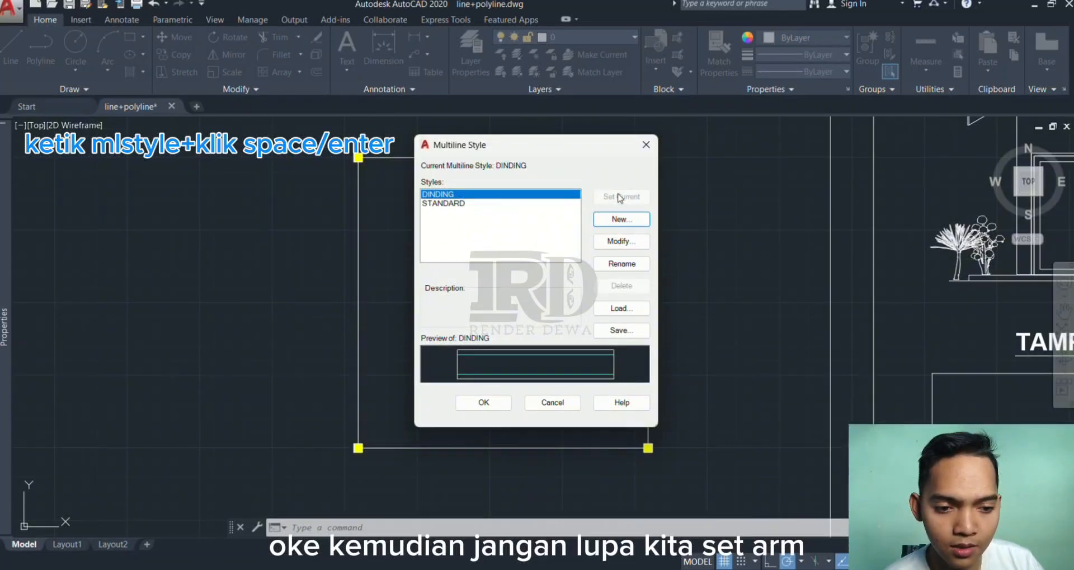
{"action": "left_click", "coordinate": [483, 402]}
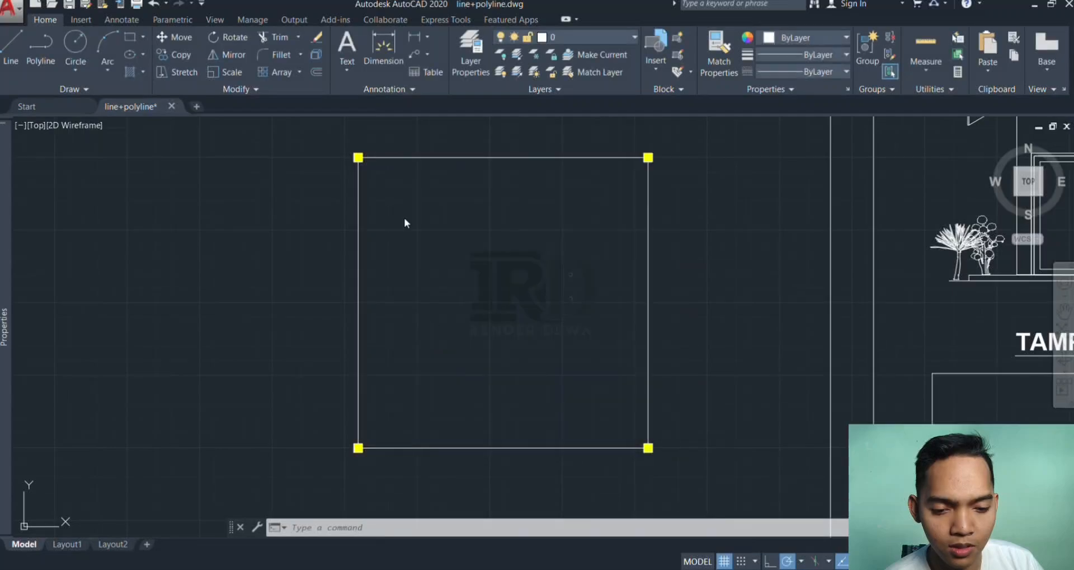
{"action": "scroll", "coordinate": [356, 152], "scroll_direction": "up", "scroll_amount": 10}
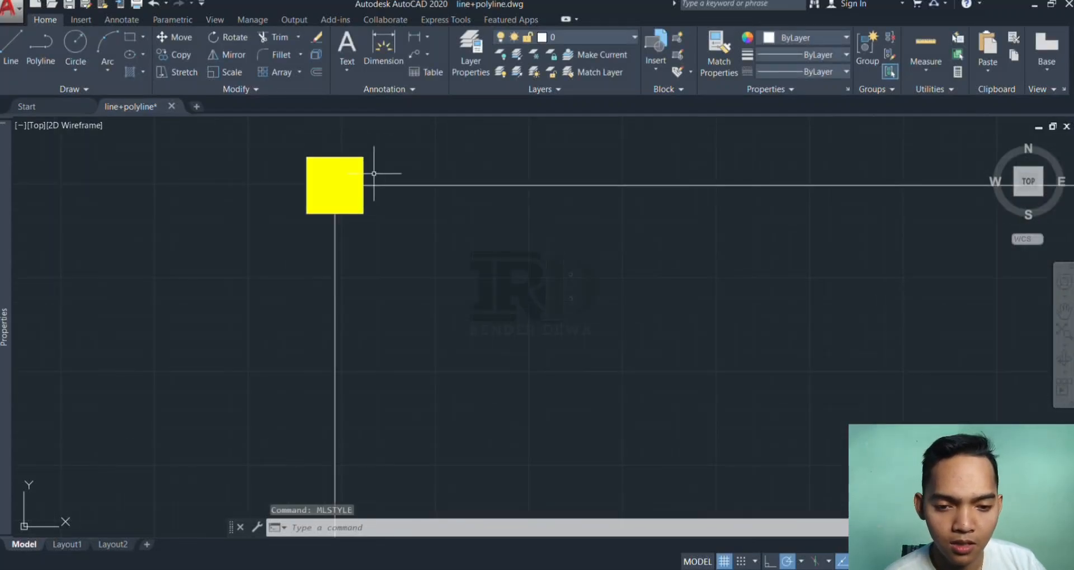
{"action": "scroll", "coordinate": [407, 286], "scroll_direction": "down", "scroll_amount": 3}
{"action": "type", "text": "ML"}
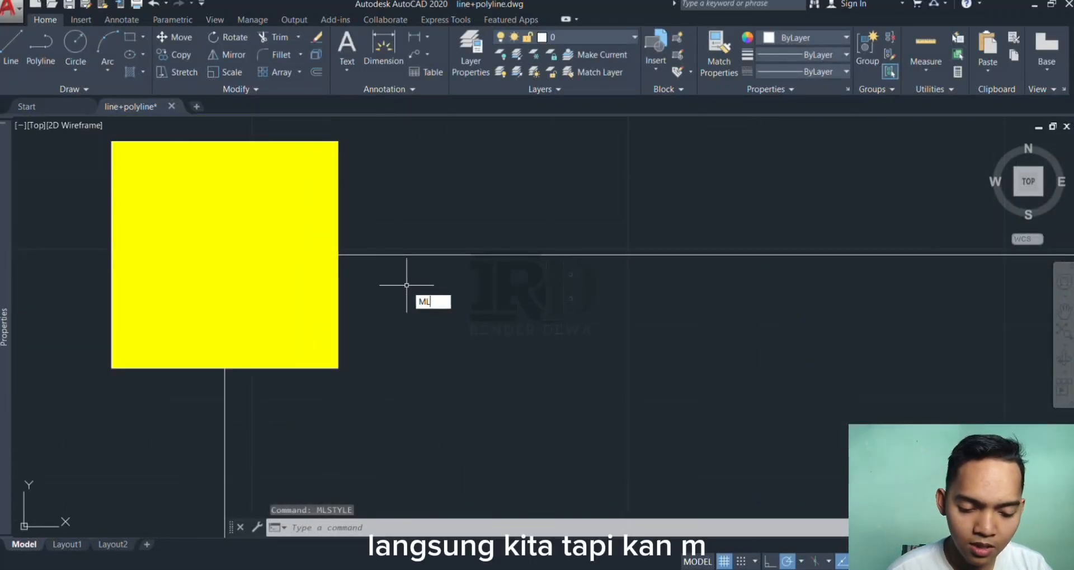
{"action": "key", "text": "Return"}
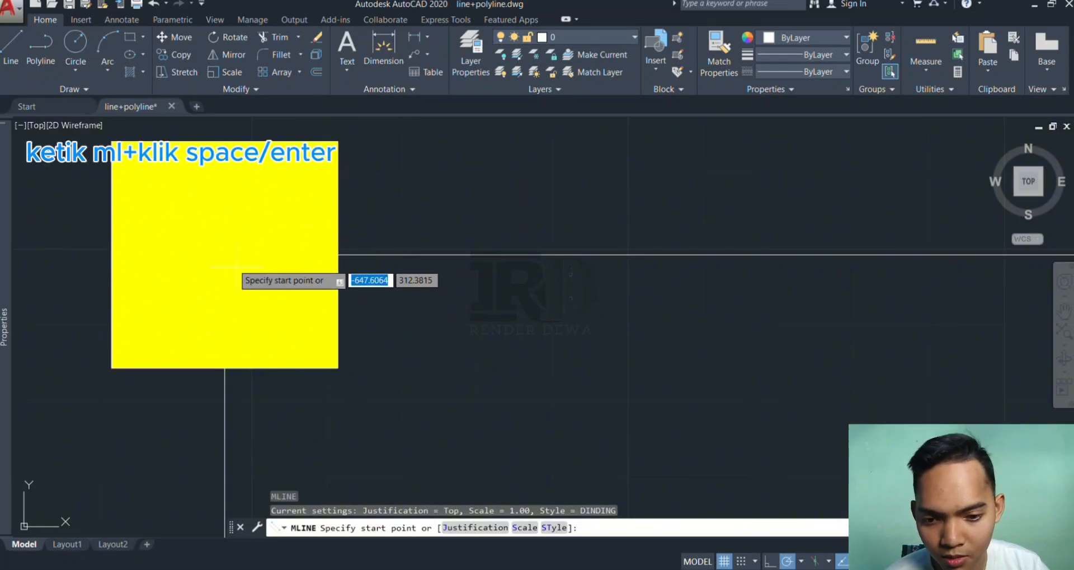
{"action": "left_click", "coordinate": [224, 254]}
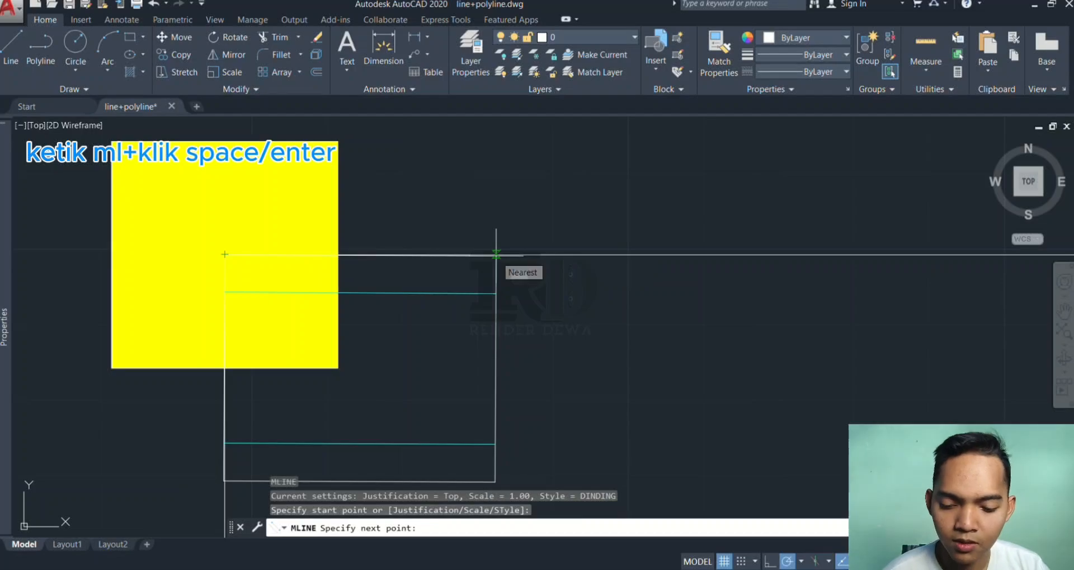
{"action": "key", "text": "Escape"}
Restart the Multiline command and set the justification to Zero
{"action": "key", "text": "space"}
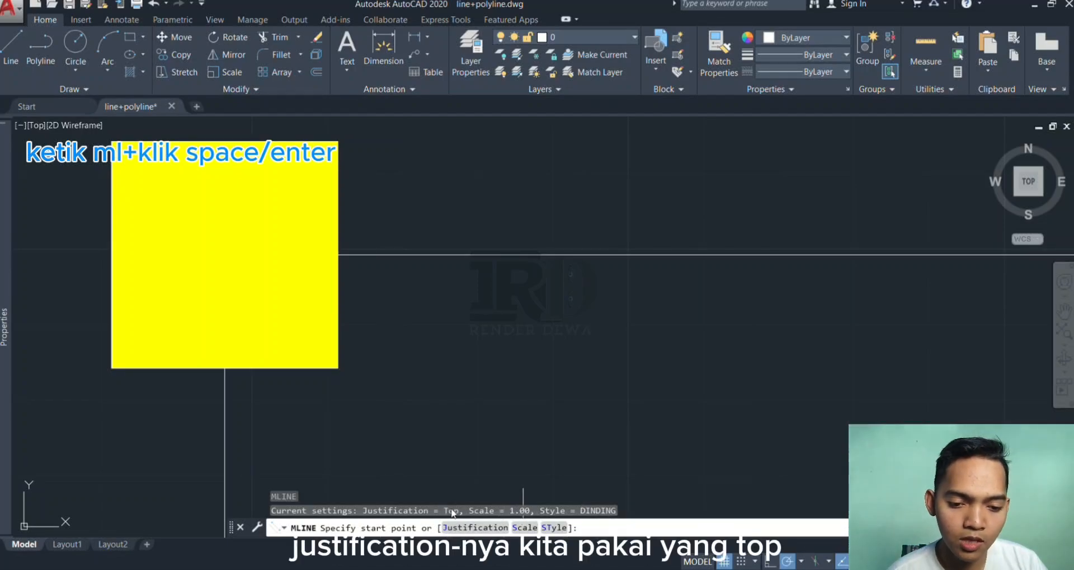
{"action": "left_click", "coordinate": [461, 527]}
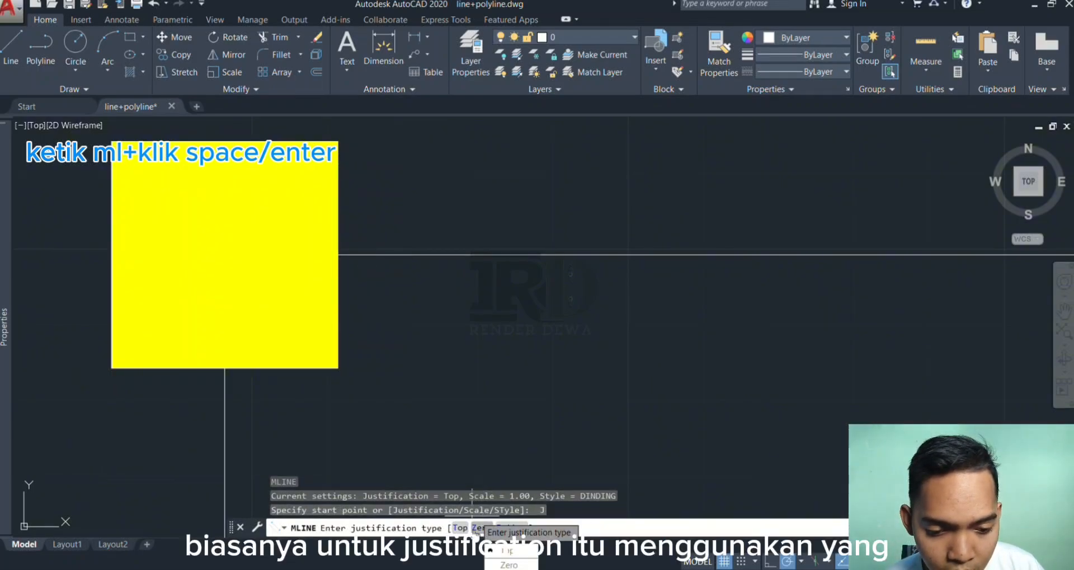
{"action": "left_click", "coordinate": [476, 528]}
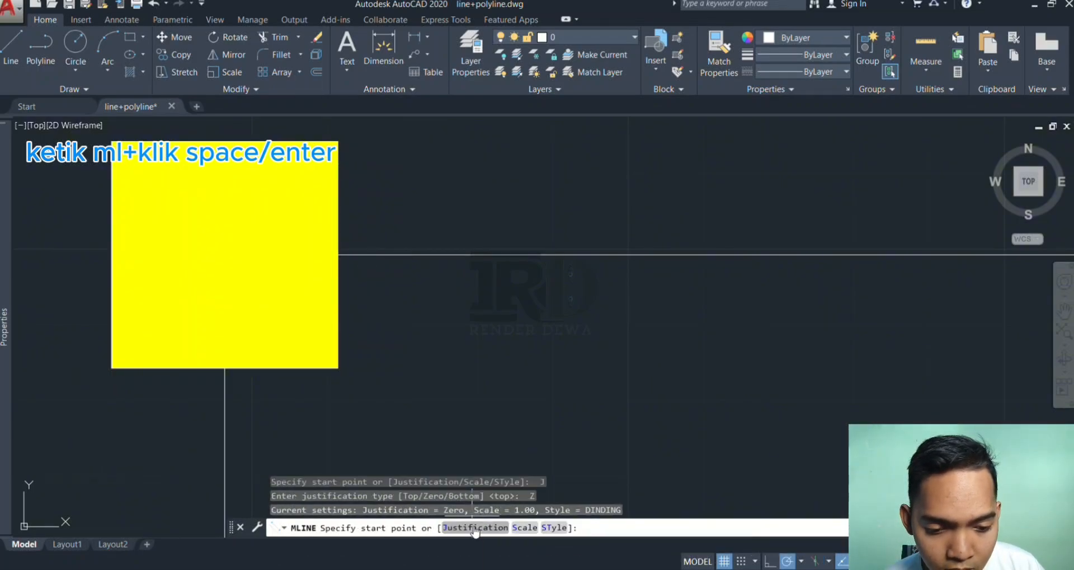
{"action": "left_click", "coordinate": [224, 254]}
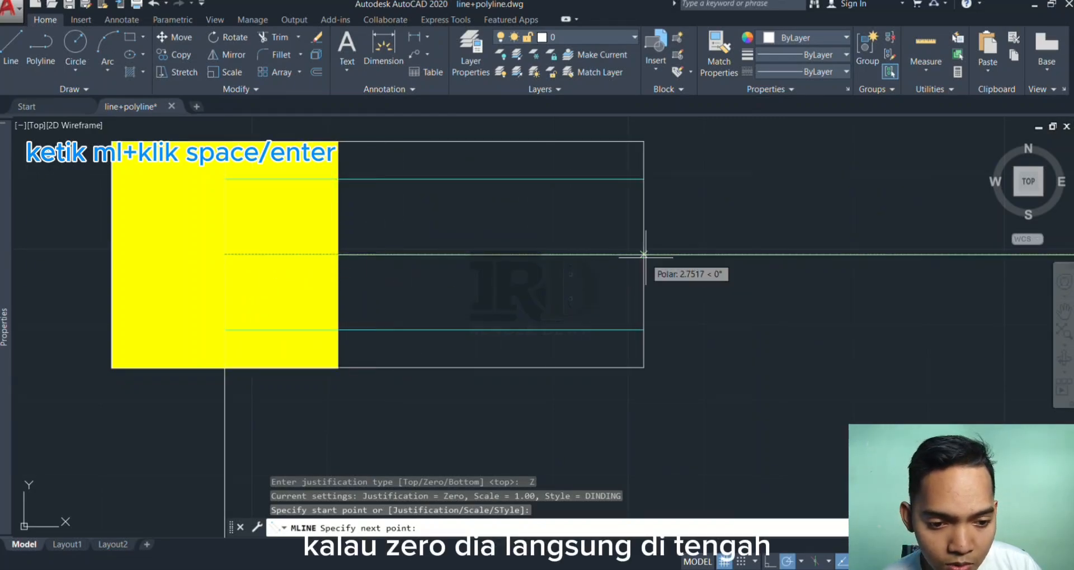
{"action": "scroll", "coordinate": [719, 280], "scroll_direction": "down", "scroll_amount": 6}
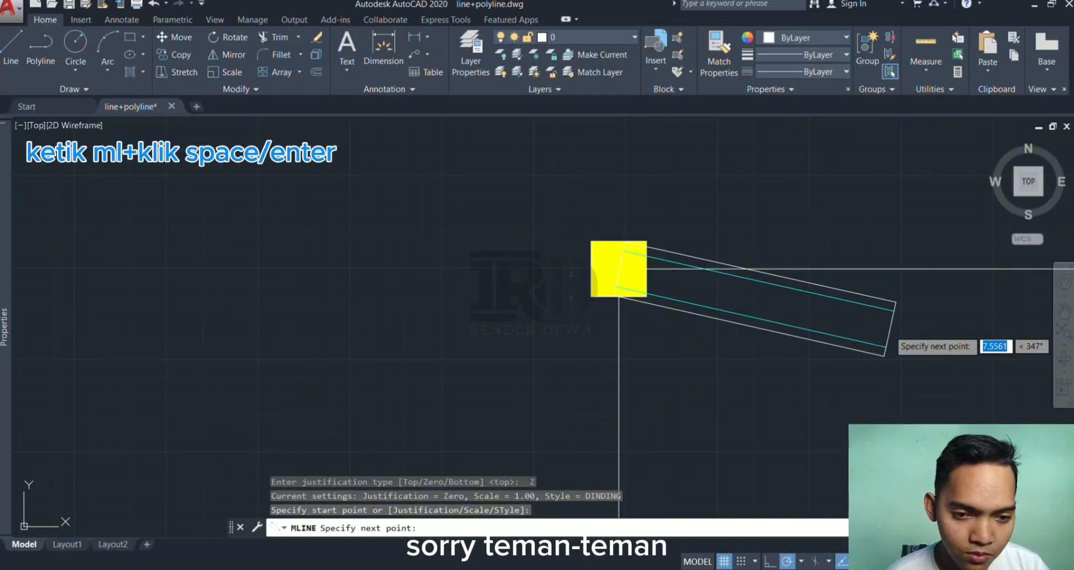
{"action": "middle_click_drag", "start_coordinate": [890, 329], "coordinate": [444, 301], "text": "shift"}
{"action": "key", "text": "ctrl+z"}
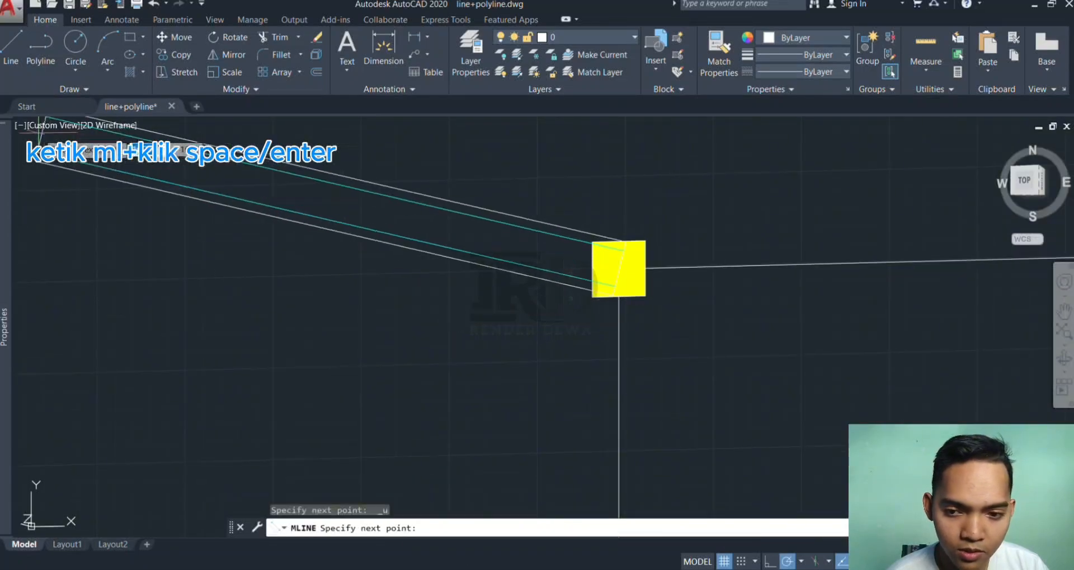
{"action": "key", "text": "Return"}
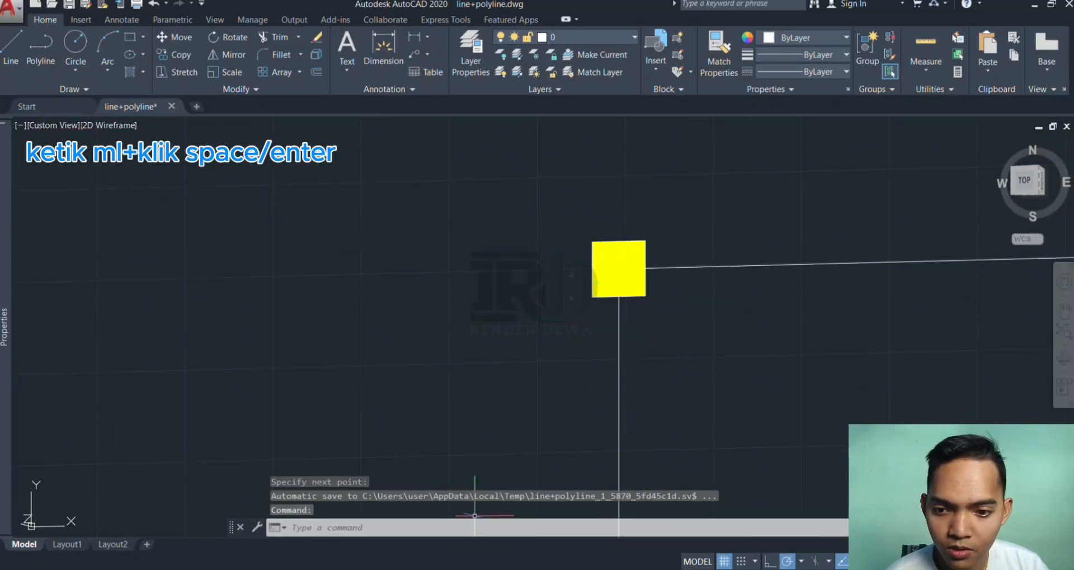
{"action": "left_click", "coordinate": [44, 125]}
{"action": "left_click", "coordinate": [83, 161]}
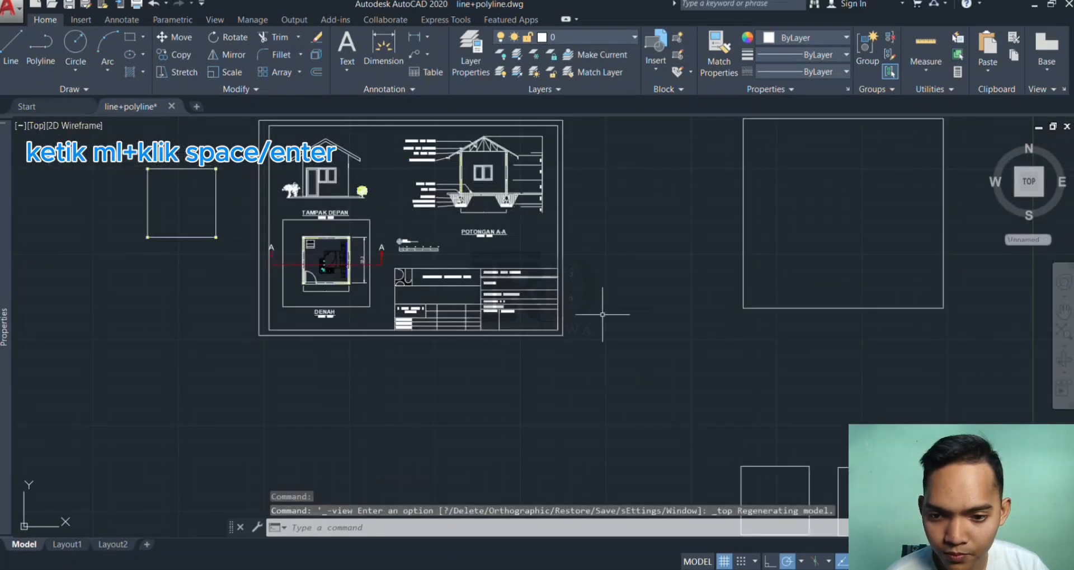
Start a DINDING multiline with Zero justification at the centre of the square plan's upper-left yellow column
{"action": "scroll", "coordinate": [170, 171], "scroll_direction": "up", "scroll_amount": 8}
{"action": "mouse_move", "coordinate": [190, 201]}
{"action": "middle_mouse_down"}
{"action": "mouse_move", "coordinate": [676, 363]}
{"action": "mouse_move", "coordinate": [686, 346]}
{"action": "middle_mouse_up"}
{"action": "key", "text": "Return"}
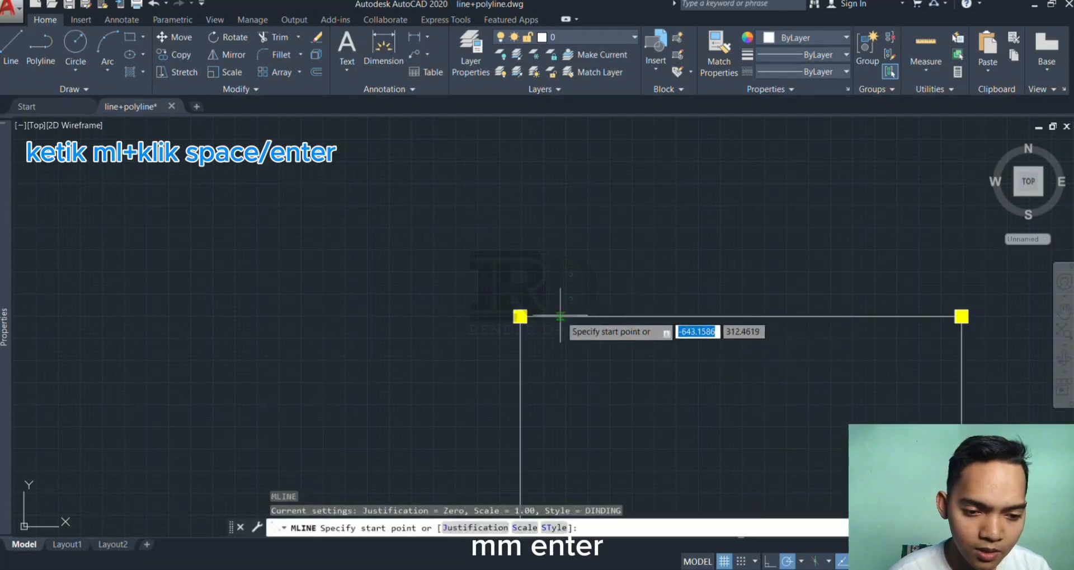
{"action": "scroll", "coordinate": [540, 311], "scroll_direction": "up", "scroll_amount": 5}
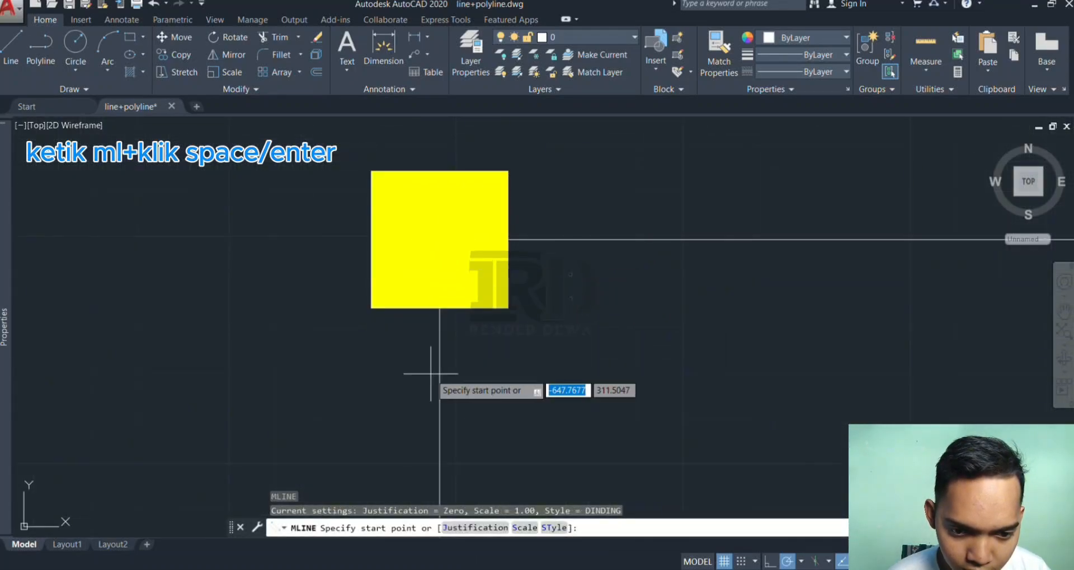
{"action": "left_click", "coordinate": [468, 528]}
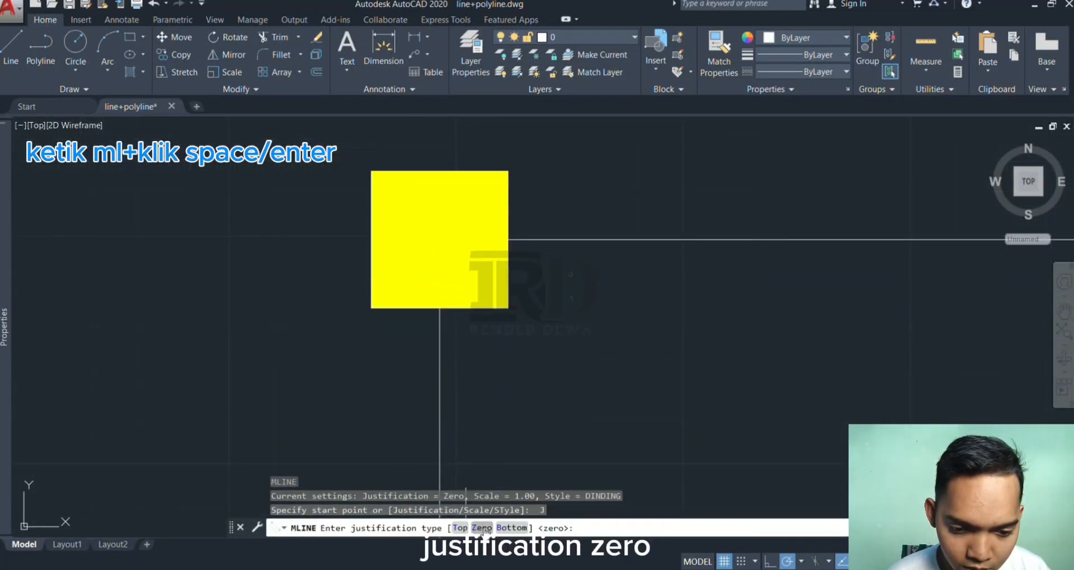
{"action": "left_click", "coordinate": [484, 528]}
{"action": "left_click", "coordinate": [440, 240]}
Draw the upper wall 50 units along the centre line to the centre of the upper-right column
{"action": "scroll", "coordinate": [879, 237], "scroll_direction": "down", "scroll_amount": 4}
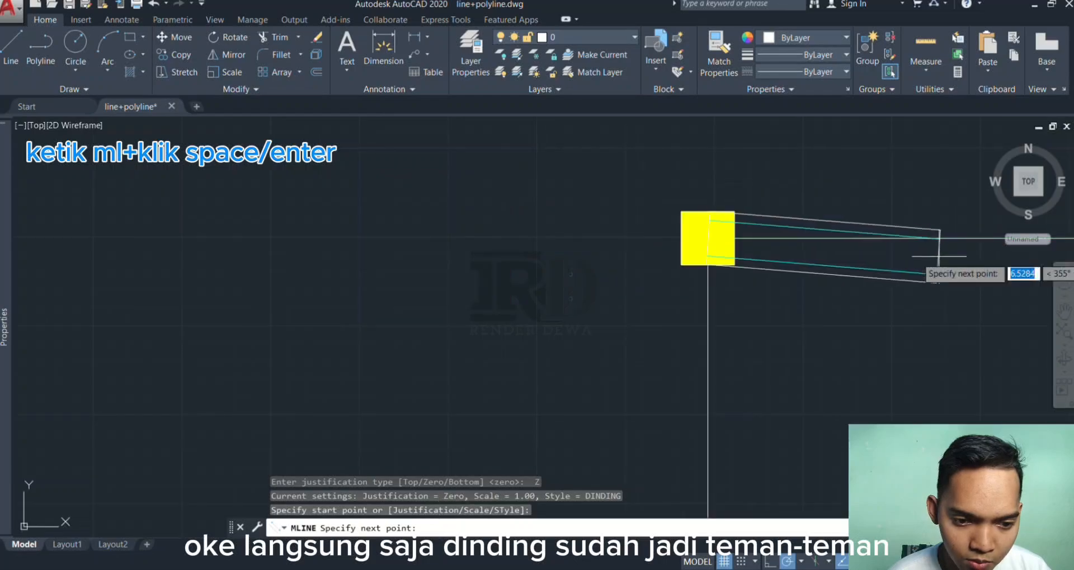
{"action": "middle_click_drag", "start_coordinate": [940, 257], "coordinate": [282, 263]}
{"action": "scroll", "coordinate": [460, 306], "scroll_direction": "down", "scroll_amount": 6}
{"action": "scroll", "coordinate": [882, 347], "scroll_direction": "up", "scroll_amount": 4}
{"action": "scroll", "coordinate": [485, 291], "scroll_direction": "up", "scroll_amount": 4}
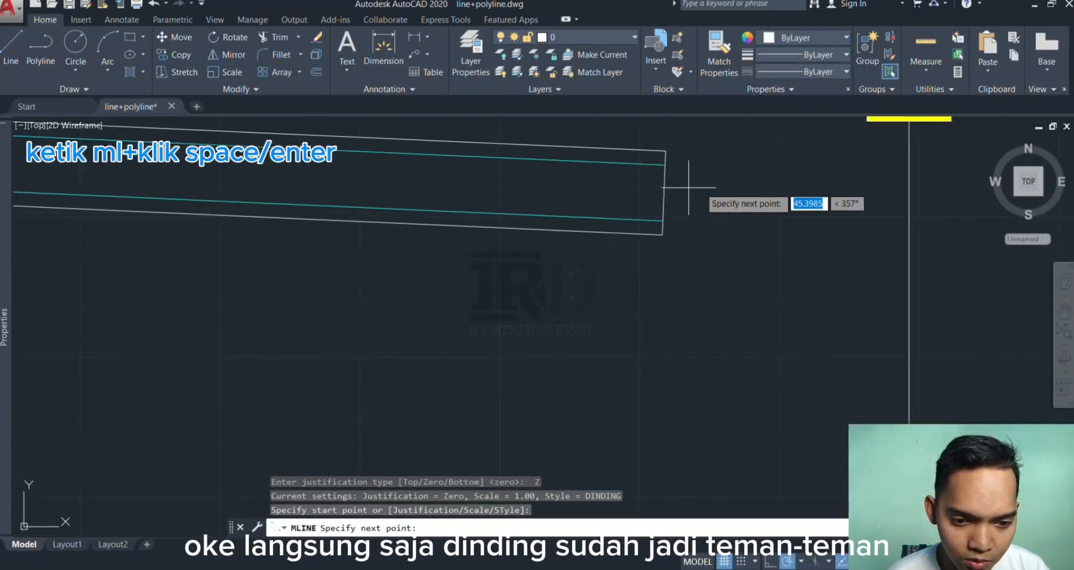
{"action": "scroll", "coordinate": [689, 188], "scroll_direction": "down", "scroll_amount": 2}
{"action": "middle_click_drag", "start_coordinate": [718, 205], "coordinate": [582, 353]}
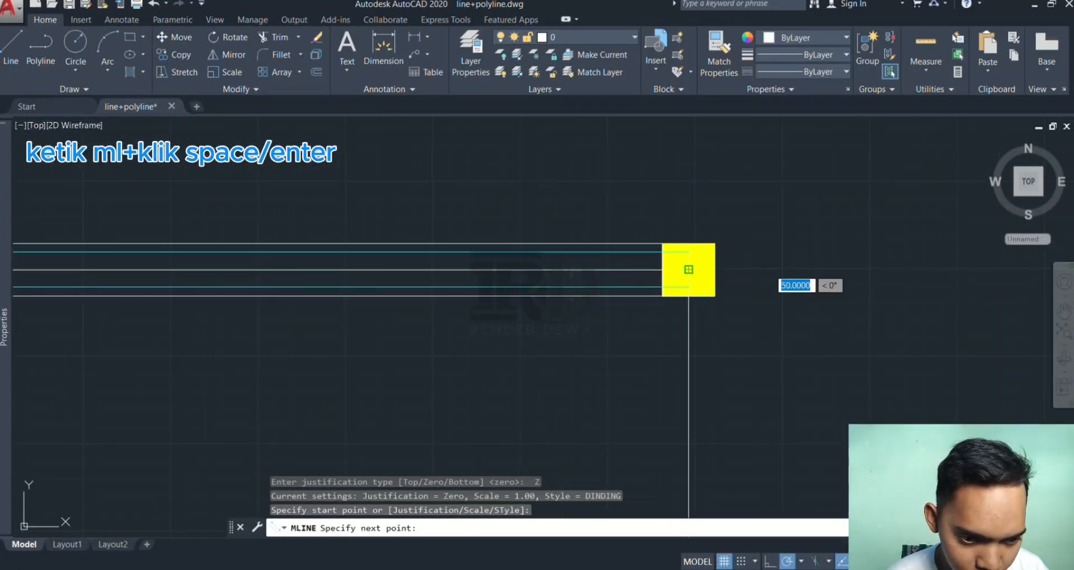
{"action": "left_click", "coordinate": [689, 269]}
Continue the multiline wall 50 units down to the centre of the lower-right column
{"action": "scroll", "coordinate": [689, 280], "scroll_direction": "down", "scroll_amount": 6}
{"action": "scroll", "coordinate": [666, 313], "scroll_direction": "up", "scroll_amount": 5}
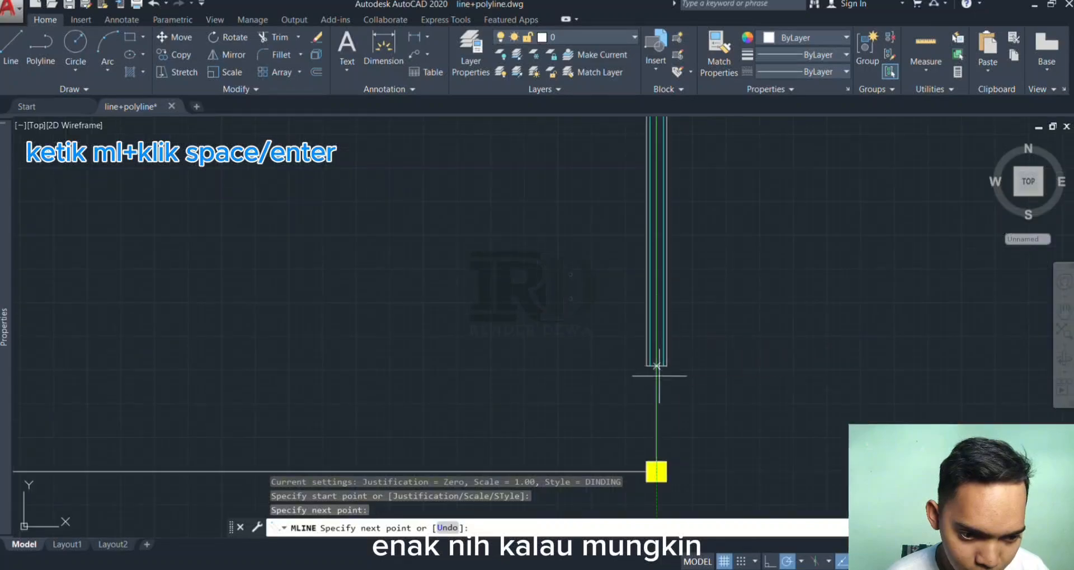
{"action": "scroll", "coordinate": [660, 386], "scroll_direction": "up", "scroll_amount": 2}
{"action": "middle_click_drag", "start_coordinate": [658, 397], "coordinate": [652, 251]}
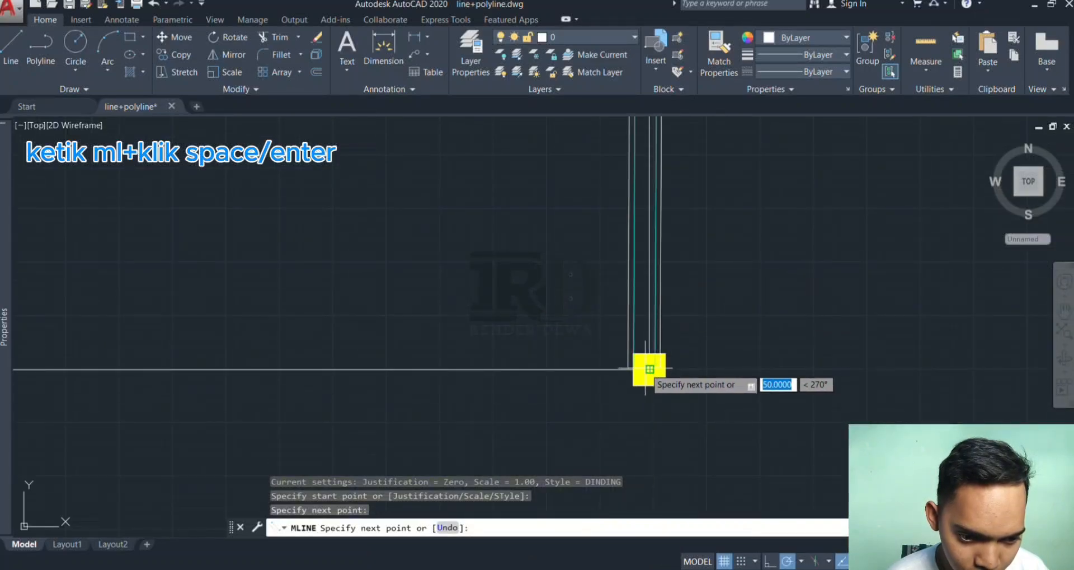
{"action": "left_click", "coordinate": [649, 369]}
Continue the multiline wall 50 units along the lower centre line to the centre of the lower-left column
{"action": "scroll", "coordinate": [441, 370], "scroll_direction": "down", "scroll_amount": 4}
{"action": "middle_click_drag", "start_coordinate": [431, 371], "coordinate": [916, 409]}
{"action": "scroll", "coordinate": [637, 427], "scroll_direction": "up", "scroll_amount": 6}
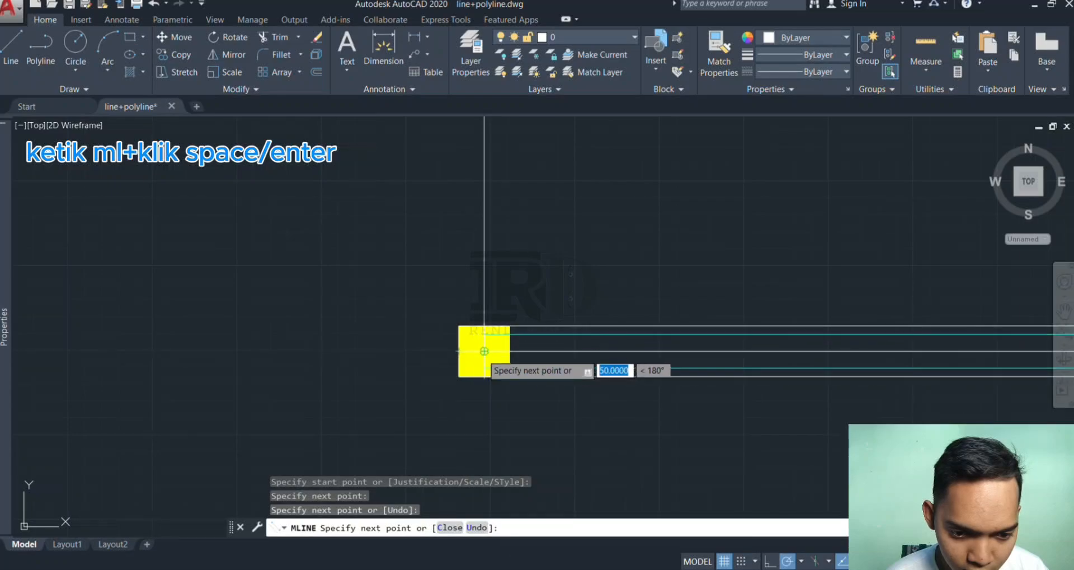
{"action": "left_click", "coordinate": [485, 352]}
Draw the remaining left wall segment back to the centre of the upper-left column and finish the multiline
{"action": "scroll", "coordinate": [533, 246], "scroll_direction": "down", "scroll_amount": 6}
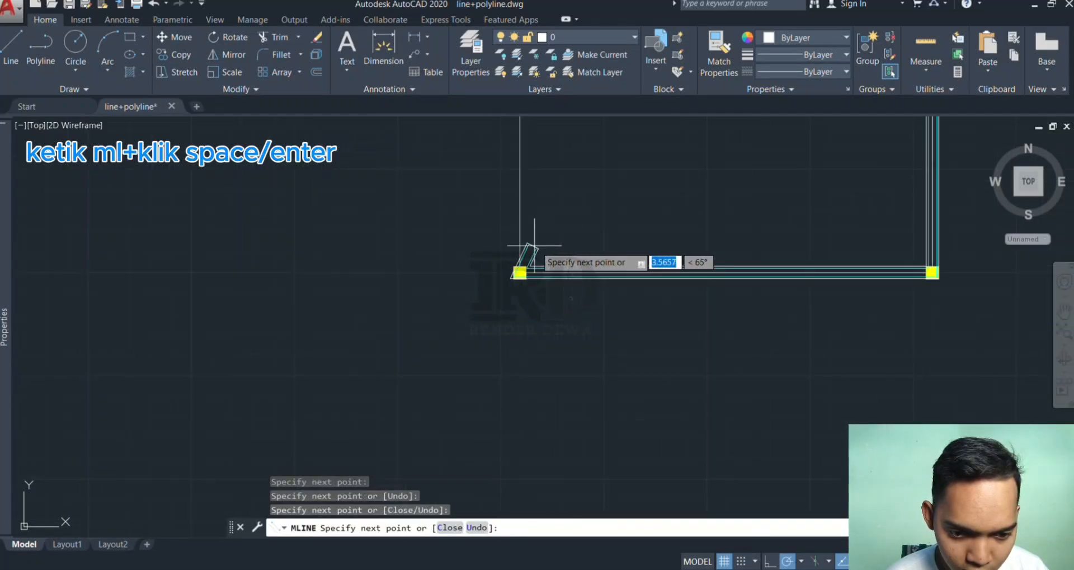
{"action": "middle_click_drag", "start_coordinate": [583, 214], "coordinate": [583, 250]}
{"action": "middle_click_drag", "start_coordinate": [521, 197], "coordinate": [509, 516]}
{"action": "middle_click_drag", "start_coordinate": [504, 214], "coordinate": [505, 328]}
{"action": "scroll", "coordinate": [516, 312], "scroll_direction": "up", "scroll_amount": 6}
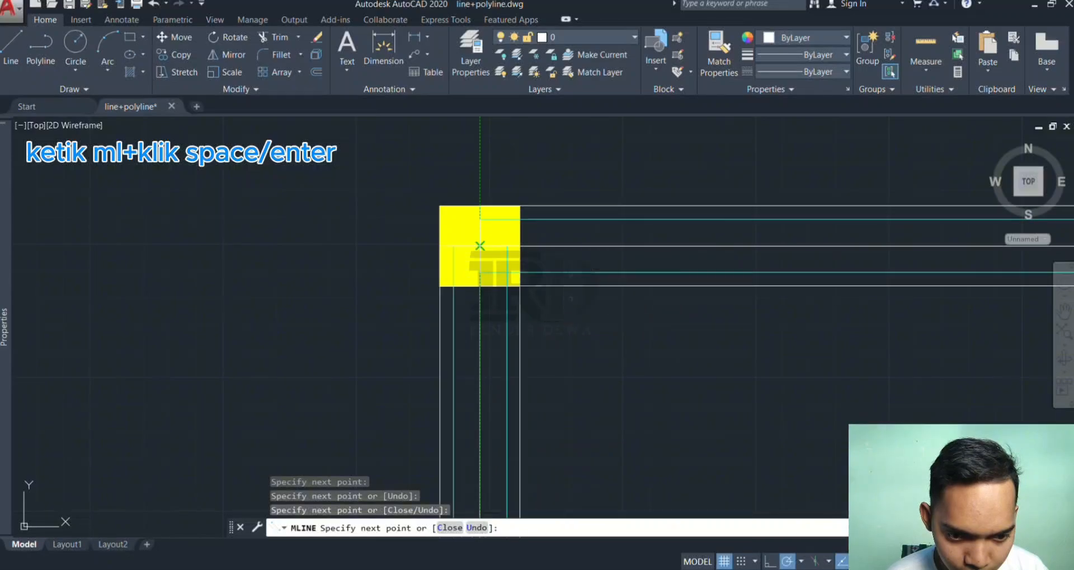
{"action": "left_click", "coordinate": [479, 244]}
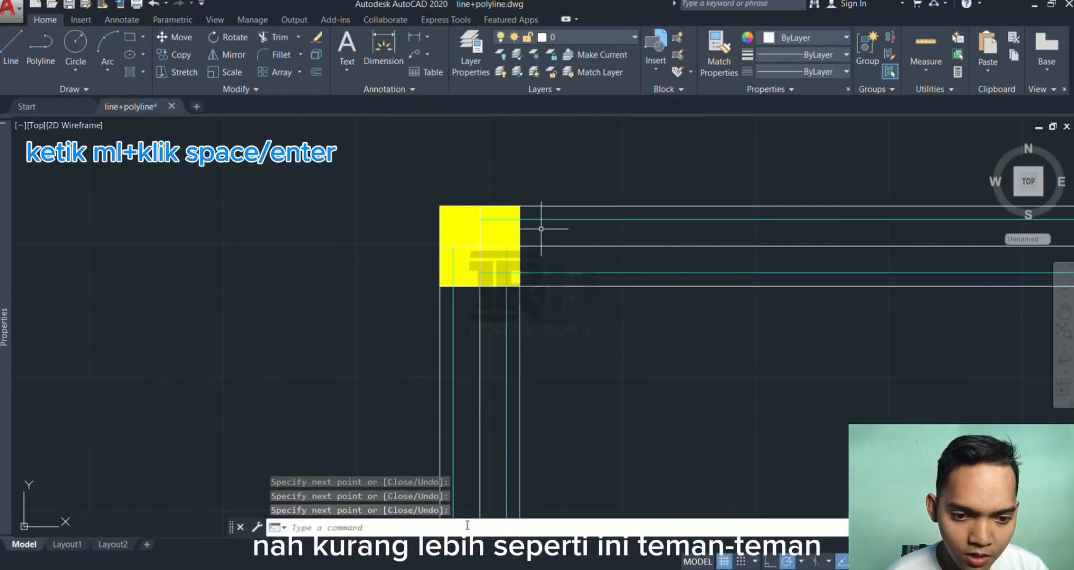
{"action": "key", "text": "Return"}
Delete the centre line running through the middle of the square room's walls
{"action": "scroll", "coordinate": [715, 384], "scroll_direction": "down", "scroll_amount": 4}
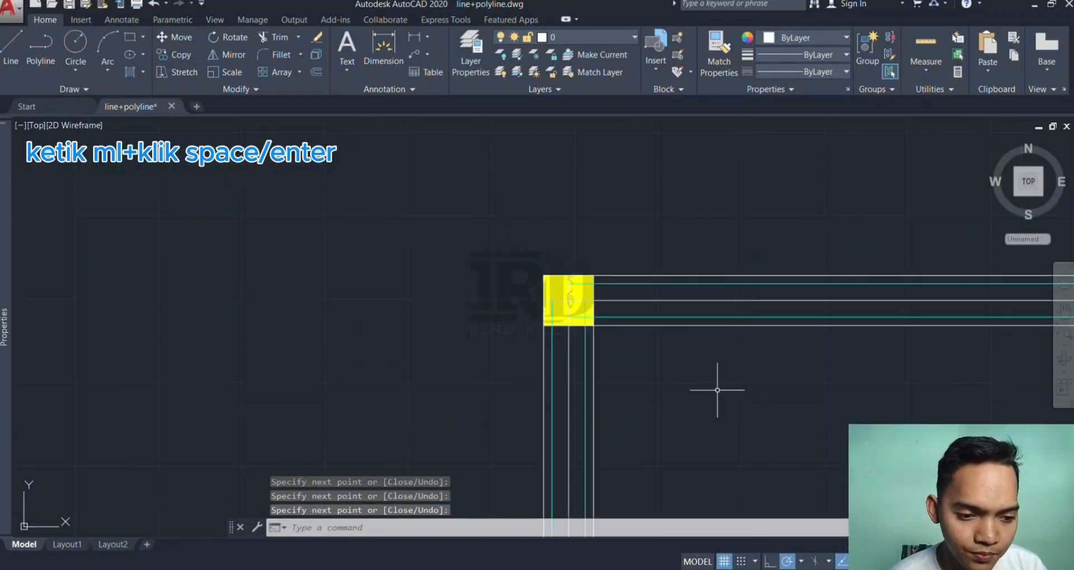
{"action": "middle_click_drag", "start_coordinate": [773, 450], "coordinate": [120, 245]}
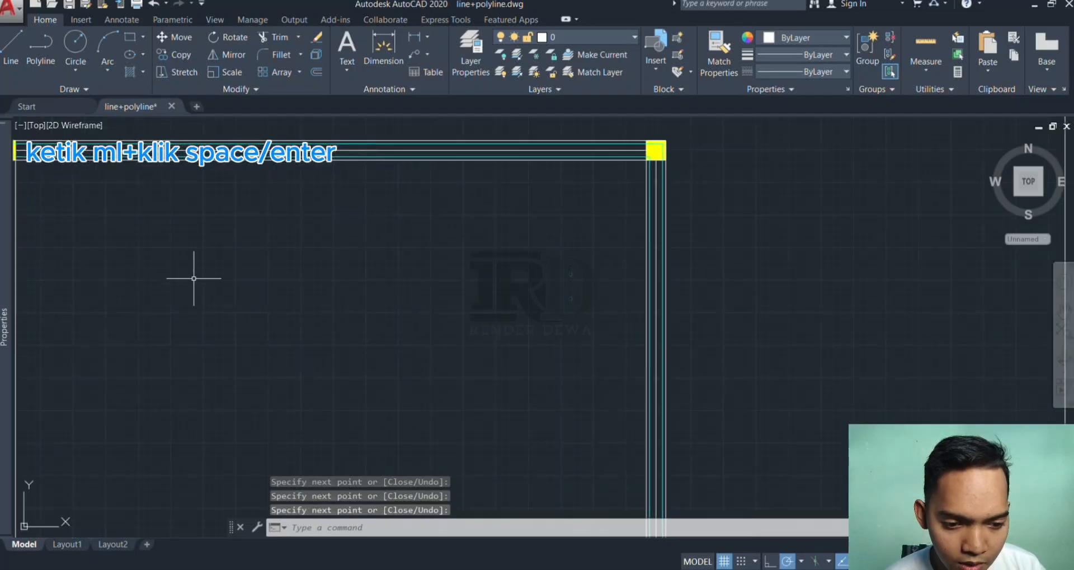
{"action": "middle_click_drag", "start_coordinate": [230, 337], "coordinate": [434, 280]}
{"action": "scroll", "coordinate": [392, 259], "scroll_direction": "down", "scroll_amount": 4}
{"action": "scroll", "coordinate": [442, 286], "scroll_direction": "down", "scroll_amount": 2}
{"action": "scroll", "coordinate": [422, 242], "scroll_direction": "up", "scroll_amount": 5}
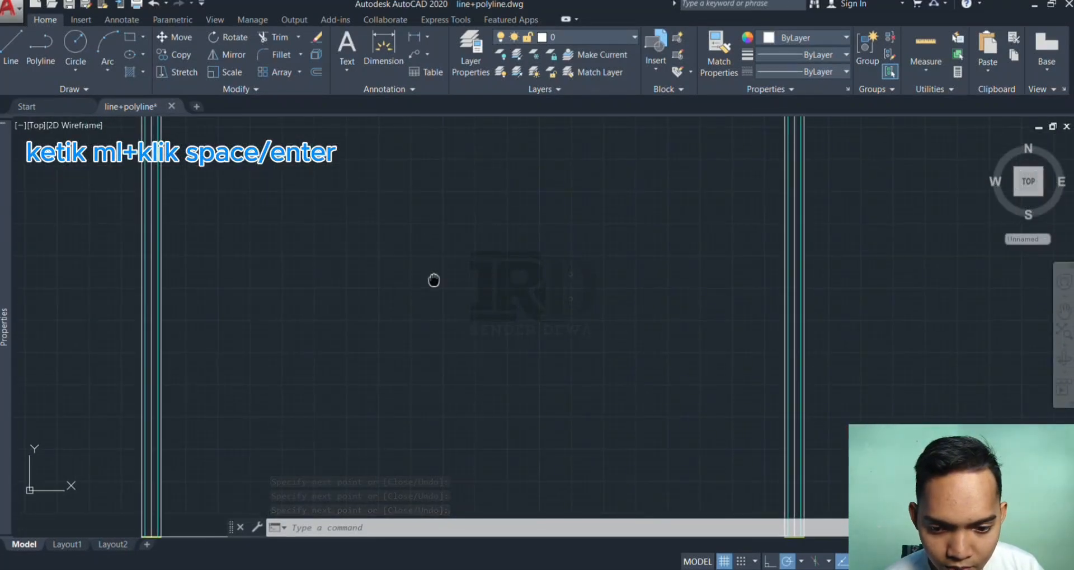
{"action": "left_click", "coordinate": [153, 354]}
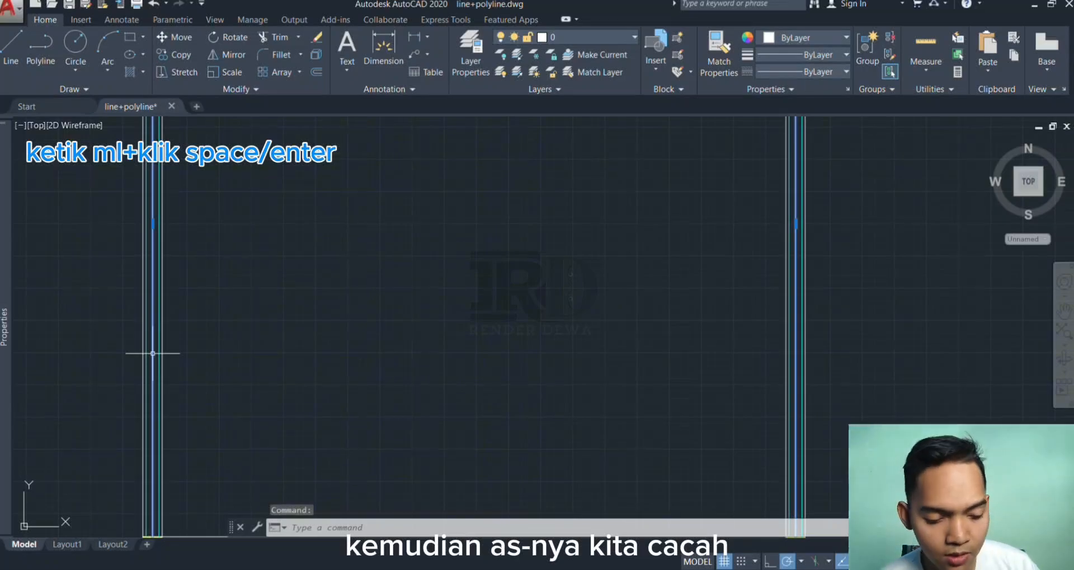
{"action": "key", "text": "Delete"}
{"action": "scroll", "coordinate": [168, 354], "scroll_direction": "down", "scroll_amount": 5}
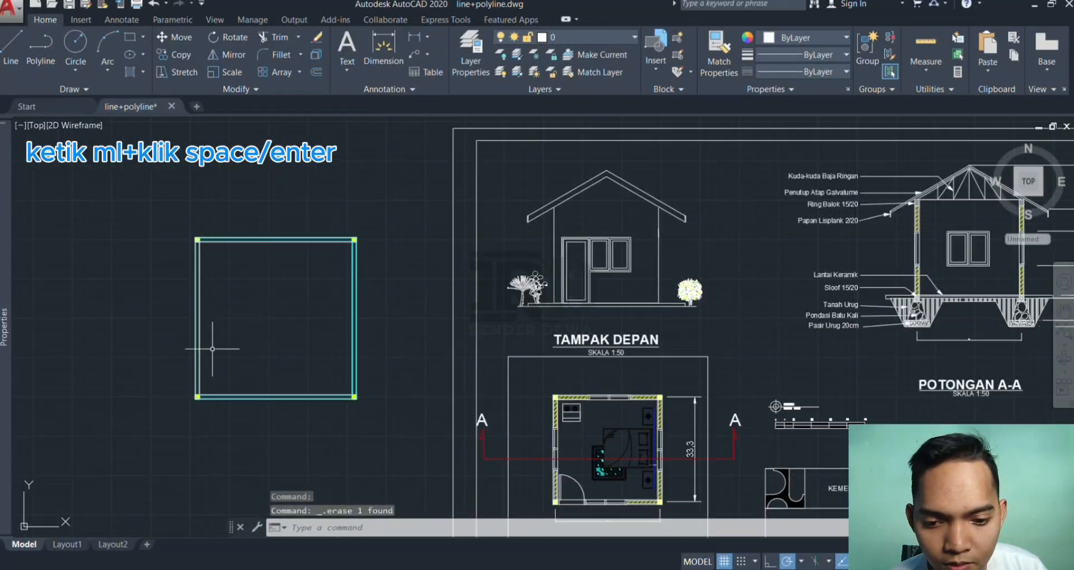
Hatch the space between the inner wall lines around the square room with the ANSI31 pattern
{"action": "scroll", "coordinate": [316, 341], "scroll_direction": "up", "scroll_amount": 5}
{"action": "middle_click_drag", "start_coordinate": [319, 331], "coordinate": [412, 324]}
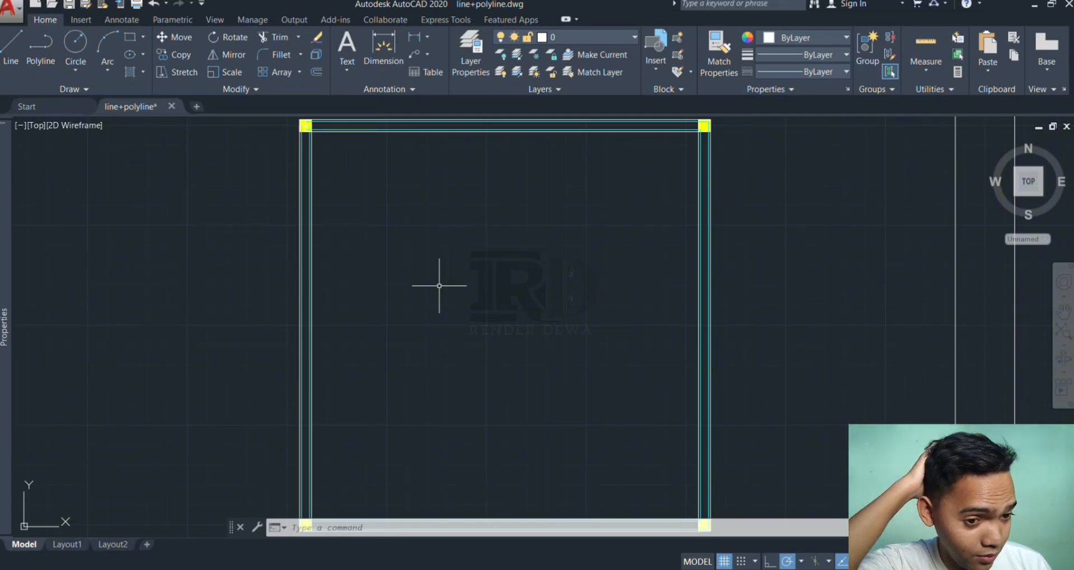
{"action": "scroll", "coordinate": [484, 131], "scroll_direction": "up", "scroll_amount": 2}
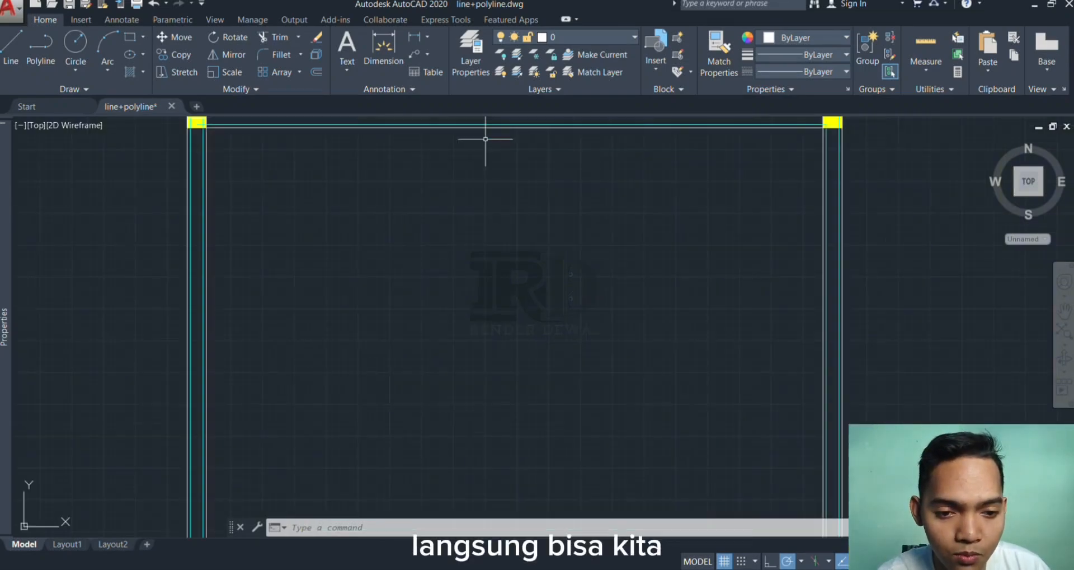
{"action": "scroll", "coordinate": [485, 139], "scroll_direction": "up", "scroll_amount": 5}
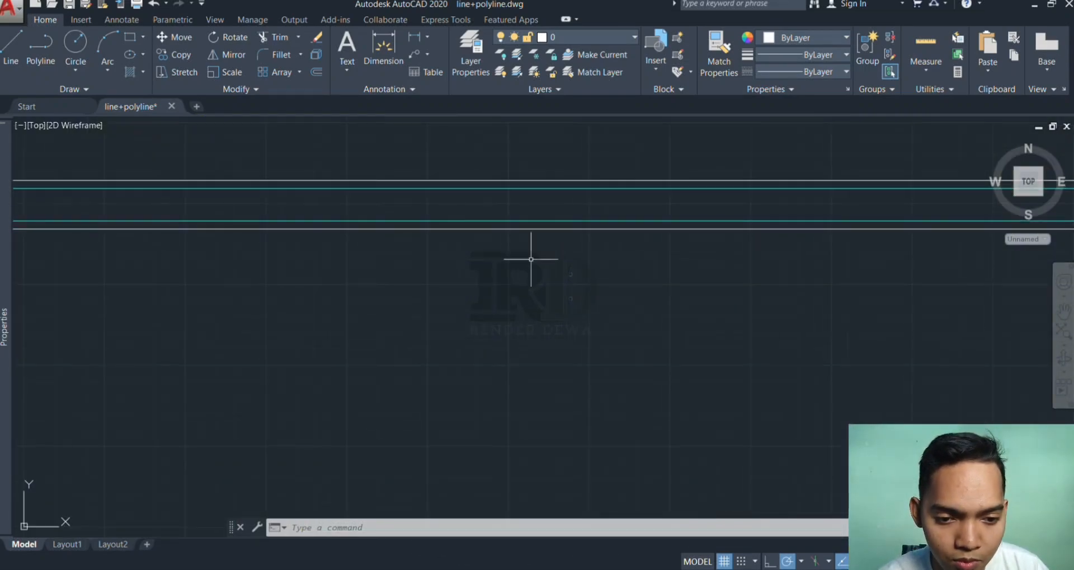
{"action": "type", "text": "hatch"}
{"action": "key", "text": "Return"}
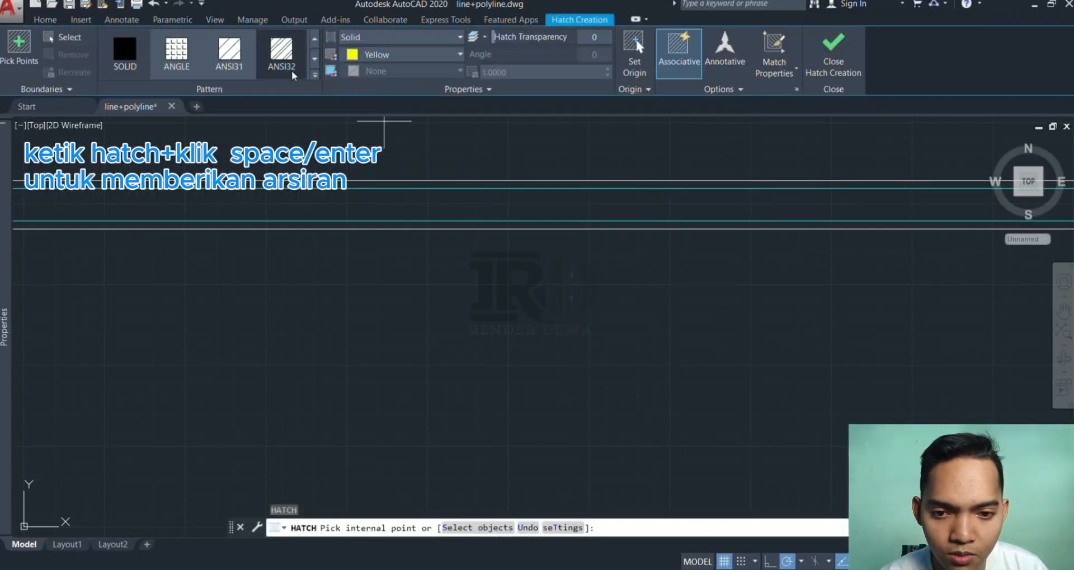
{"action": "left_click", "coordinate": [235, 53]}
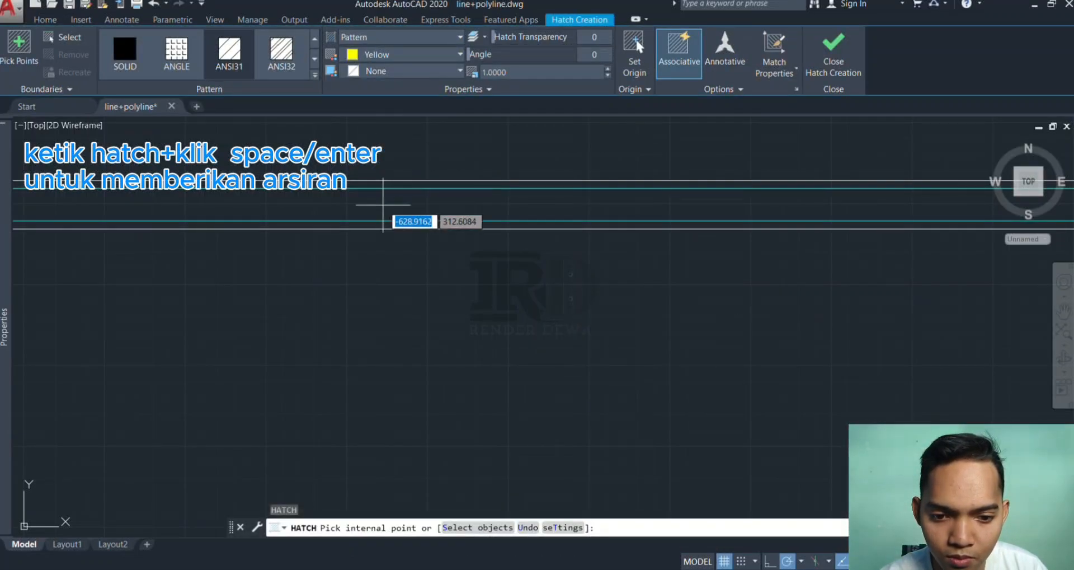
{"action": "left_click", "coordinate": [384, 204]}
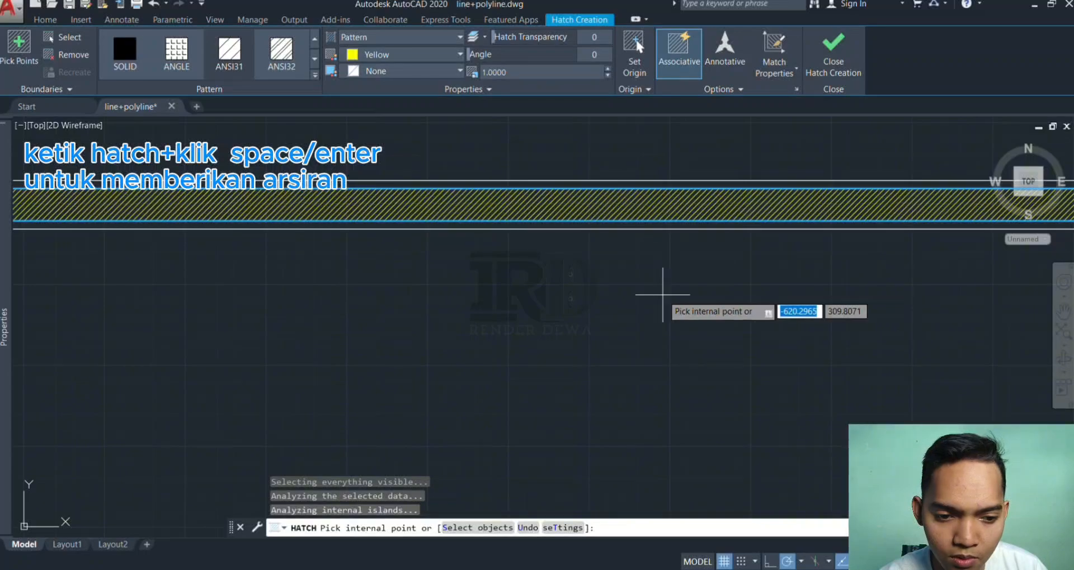
{"action": "scroll", "coordinate": [430, 254], "scroll_direction": "down", "scroll_amount": 10}
{"action": "scroll", "coordinate": [504, 335], "scroll_direction": "up", "scroll_amount": 8}
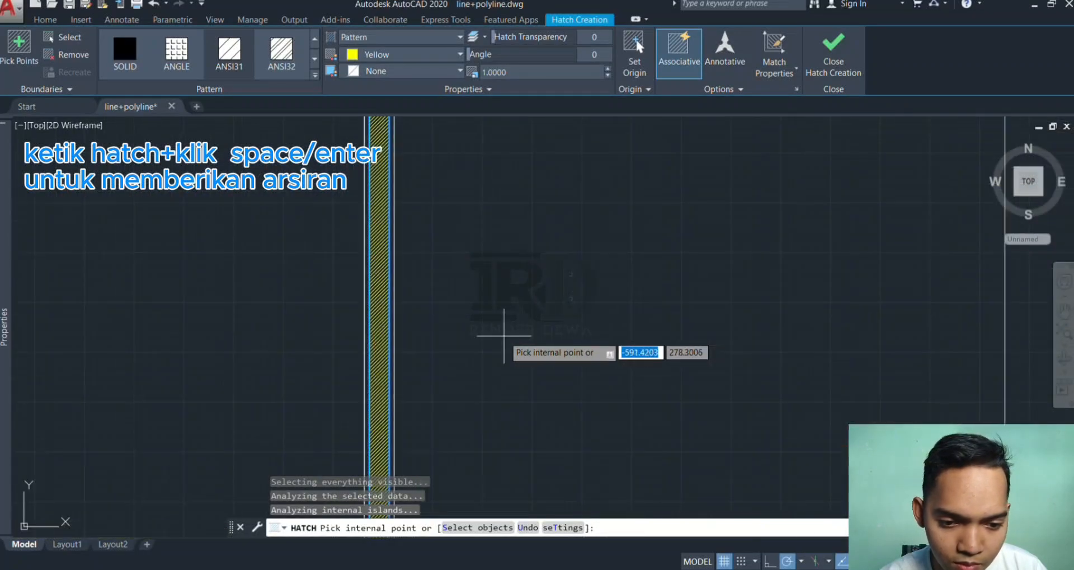
{"action": "scroll", "coordinate": [469, 333], "scroll_direction": "down", "scroll_amount": 2}
{"action": "scroll", "coordinate": [469, 333], "scroll_direction": "down", "scroll_amount": 3}
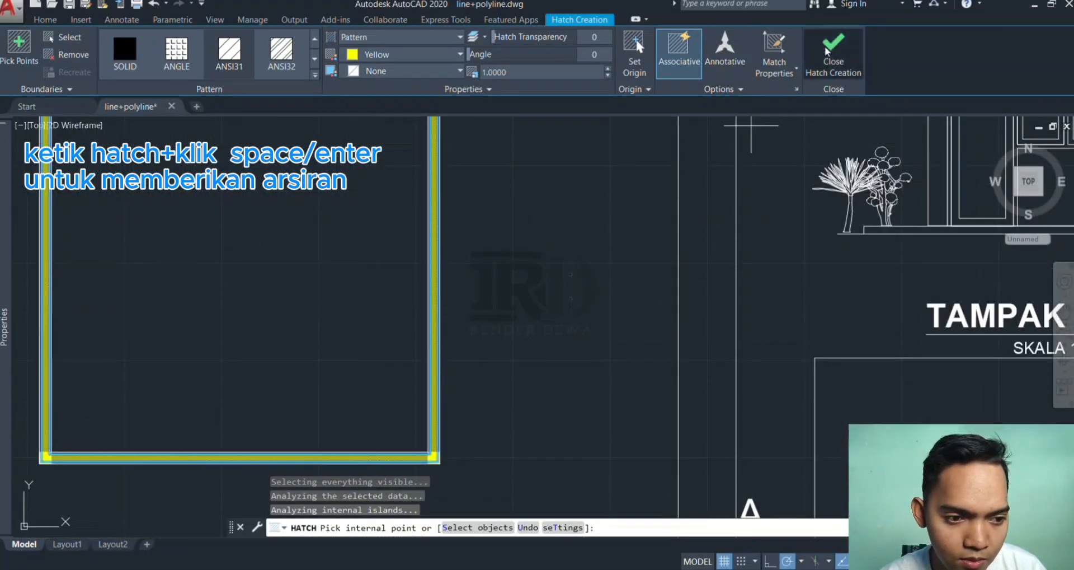
{"action": "key", "text": "Return"}
Set the wall hatch's pattern scale to 5 and finish editing the hatch
{"action": "mouse_move", "coordinate": [342, 254]}
{"action": "middle_mouse_down"}
{"action": "mouse_move", "coordinate": [503, 276]}
{"action": "mouse_move", "coordinate": [555, 300]}
{"action": "middle_mouse_up"}
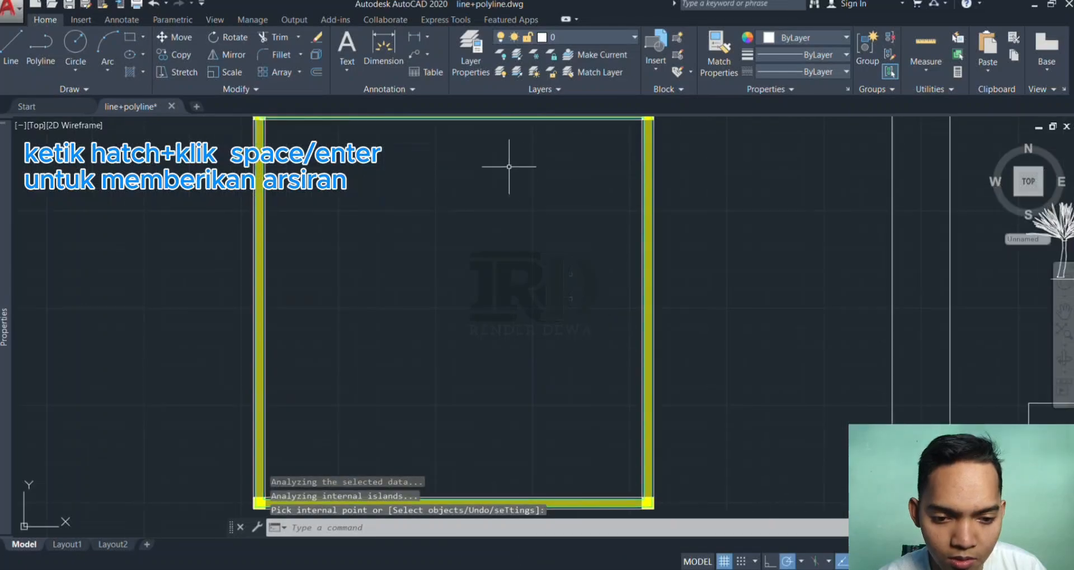
{"action": "middle_click_drag", "start_coordinate": [484, 182], "coordinate": [504, 285]}
{"action": "scroll", "coordinate": [518, 202], "scroll_direction": "up", "scroll_amount": 6}
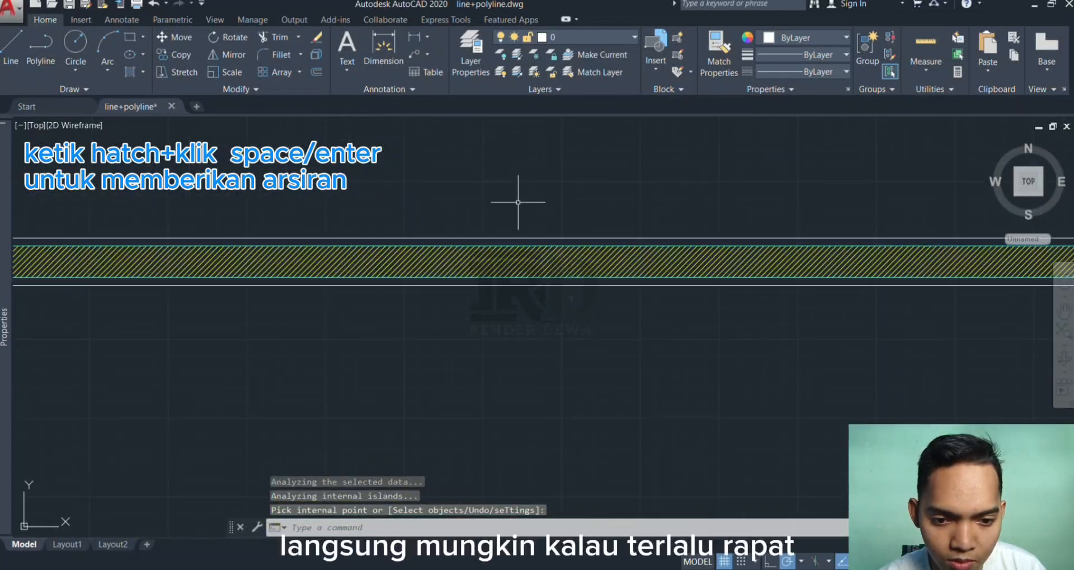
{"action": "left_click", "coordinate": [483, 260]}
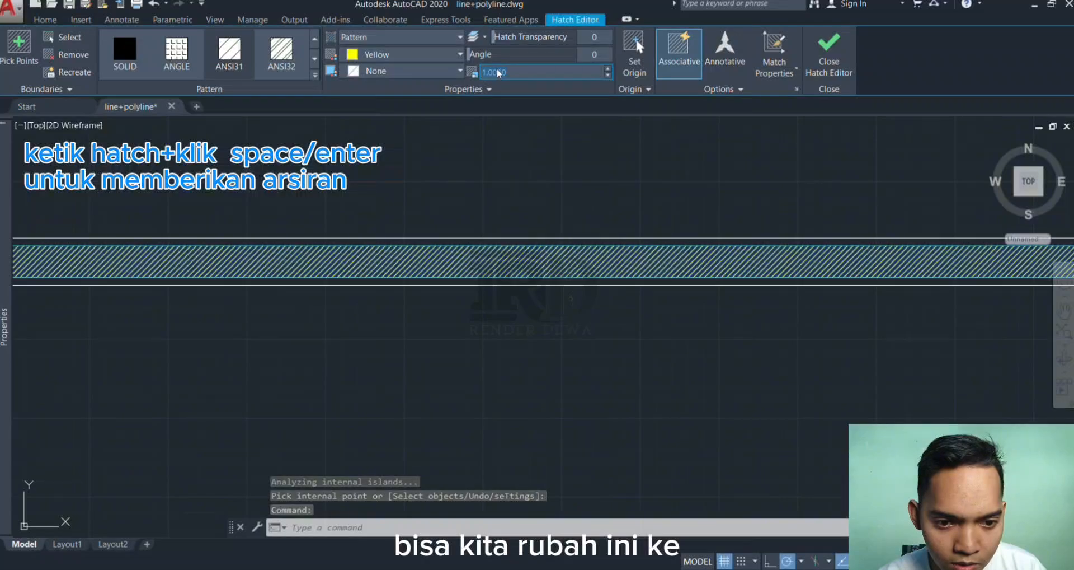
{"action": "type", "text": "5"}
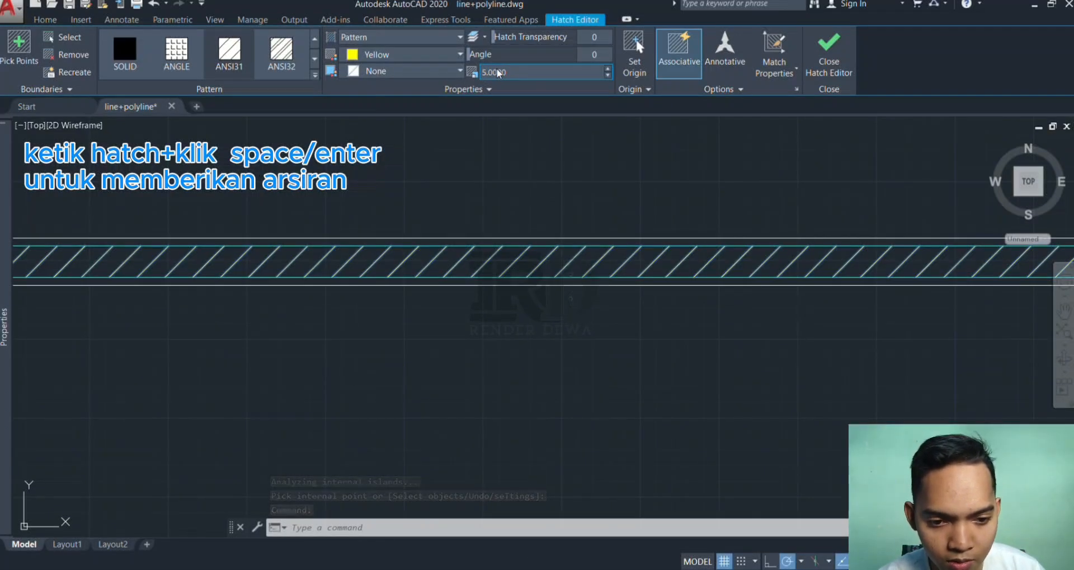
{"action": "left_click", "coordinate": [834, 57]}
Examine the hatched walls around the room alongside the walls of the reference floor plan
{"action": "scroll", "coordinate": [706, 216], "scroll_direction": "down", "scroll_amount": 4}
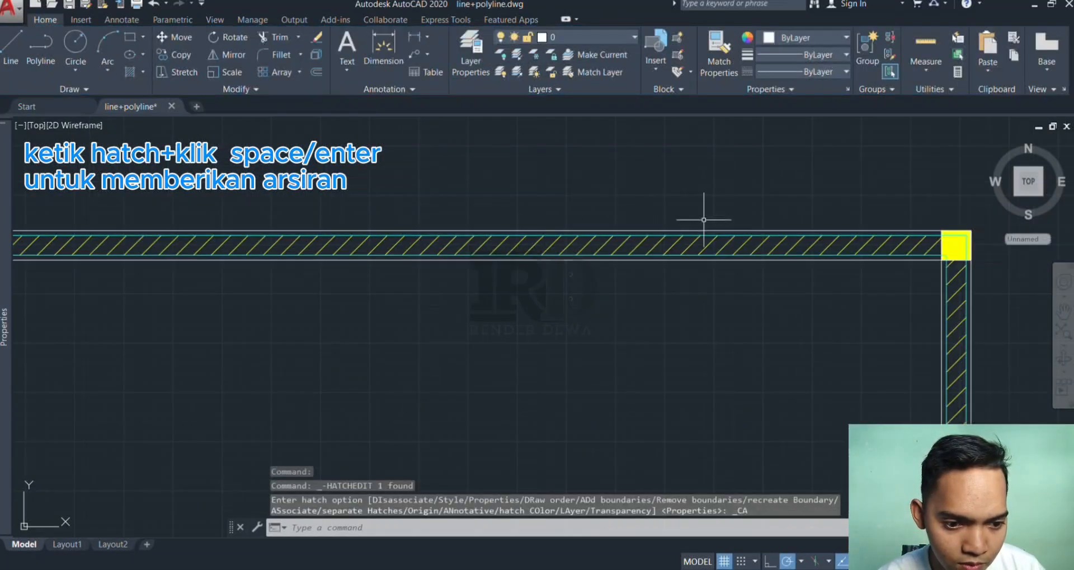
{"action": "middle_click_drag", "start_coordinate": [667, 262], "coordinate": [667, 146]}
{"action": "scroll", "coordinate": [672, 257], "scroll_direction": "down", "scroll_amount": 2}
{"action": "middle_click_drag", "start_coordinate": [678, 278], "coordinate": [619, 218]}
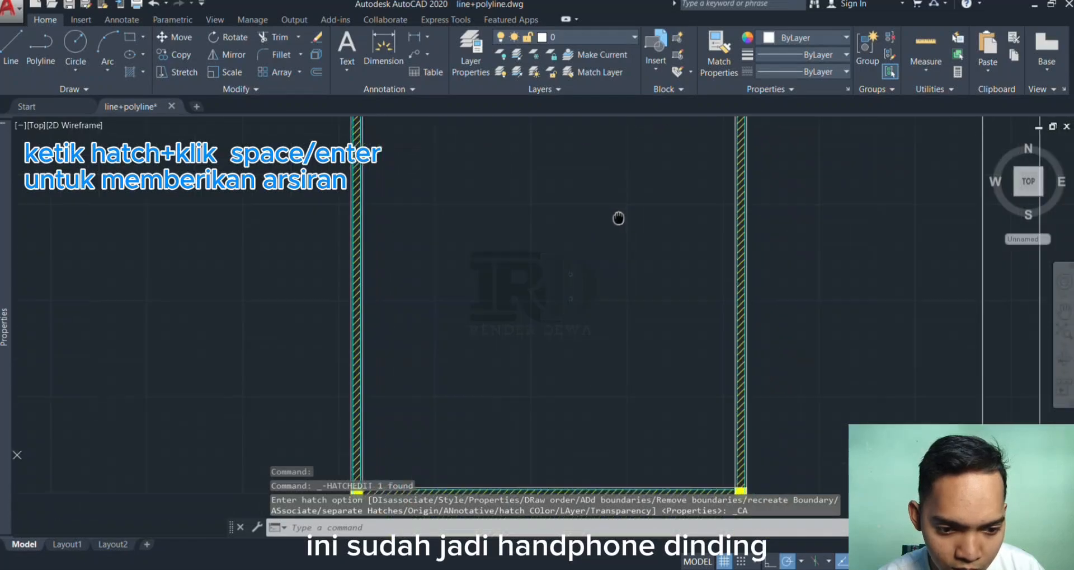
{"action": "scroll", "coordinate": [720, 355], "scroll_direction": "down", "scroll_amount": 2}
{"action": "middle_click_drag", "start_coordinate": [720, 355], "coordinate": [379, 226]}
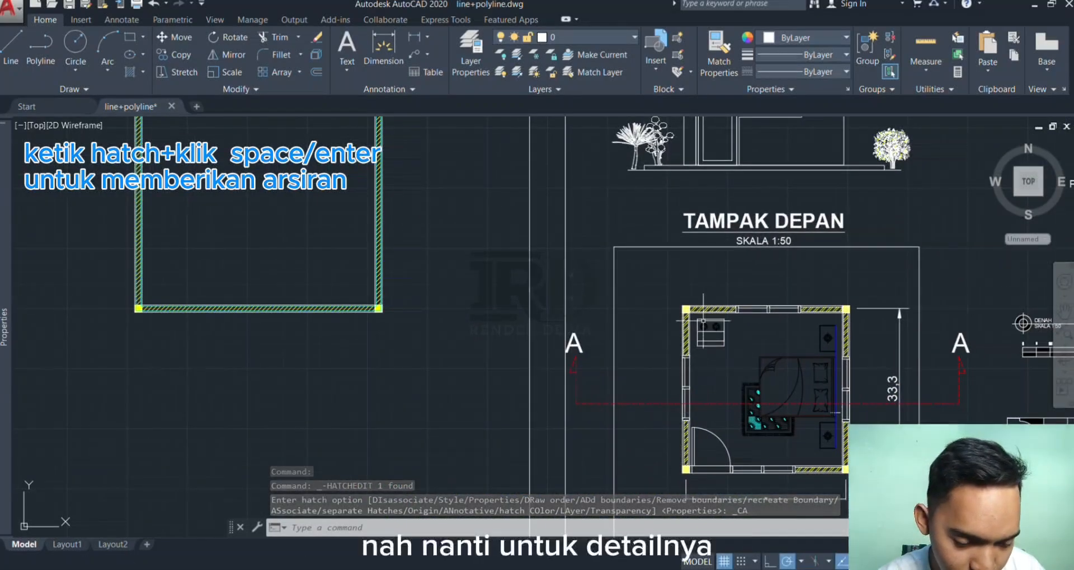
{"action": "mouse_move", "coordinate": [362, 285]}
{"action": "middle_mouse_down"}
{"action": "mouse_move", "coordinate": [562, 406]}
{"action": "mouse_move", "coordinate": [439, 364]}
{"action": "mouse_move", "coordinate": [428, 348]}
{"action": "middle_mouse_up"}
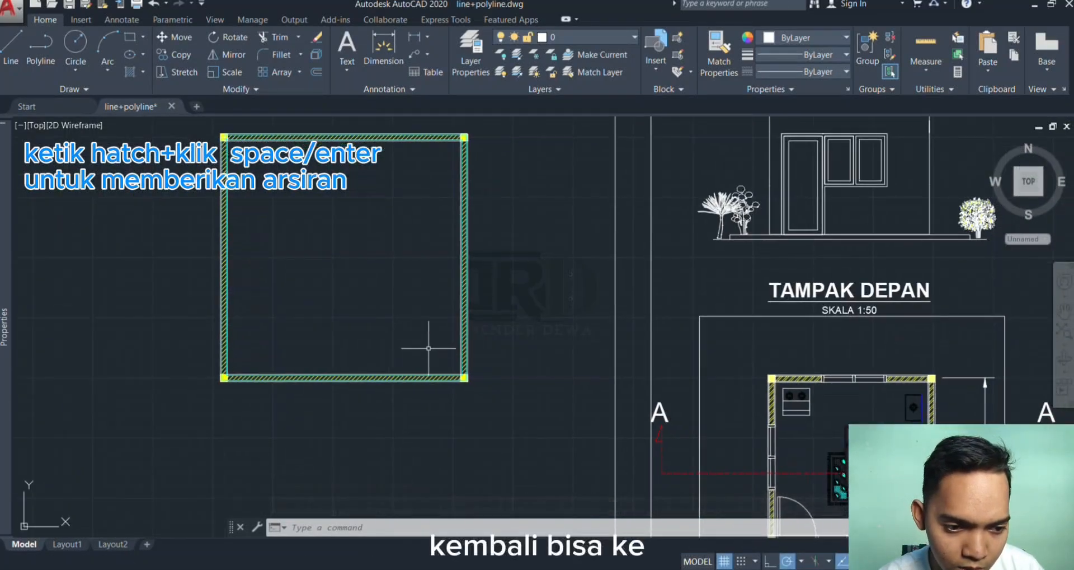